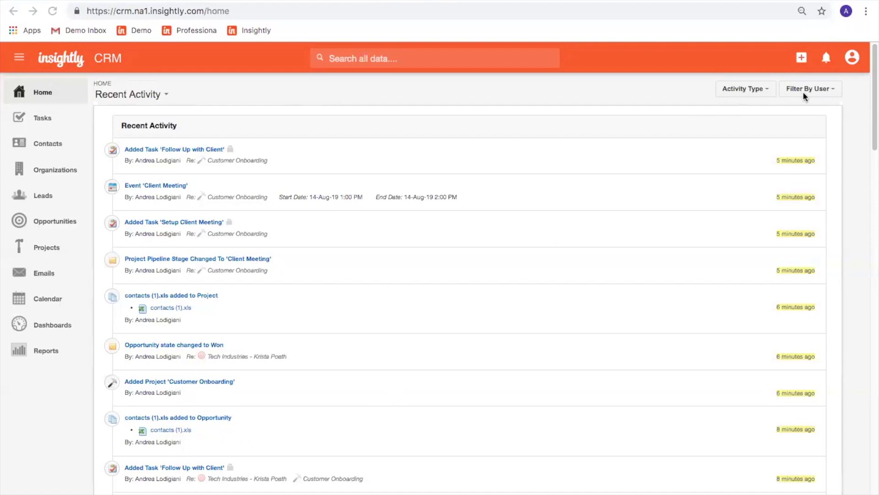
pyautogui.click(159, 94)
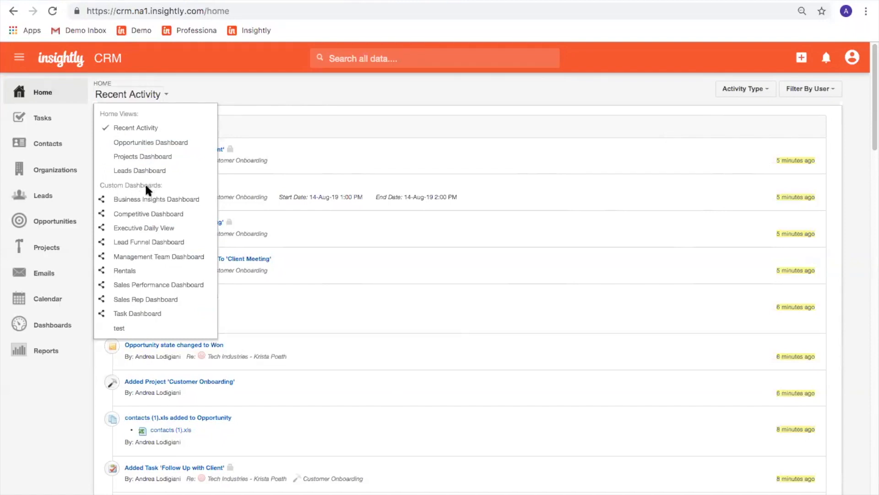
pyautogui.click(279, 89)
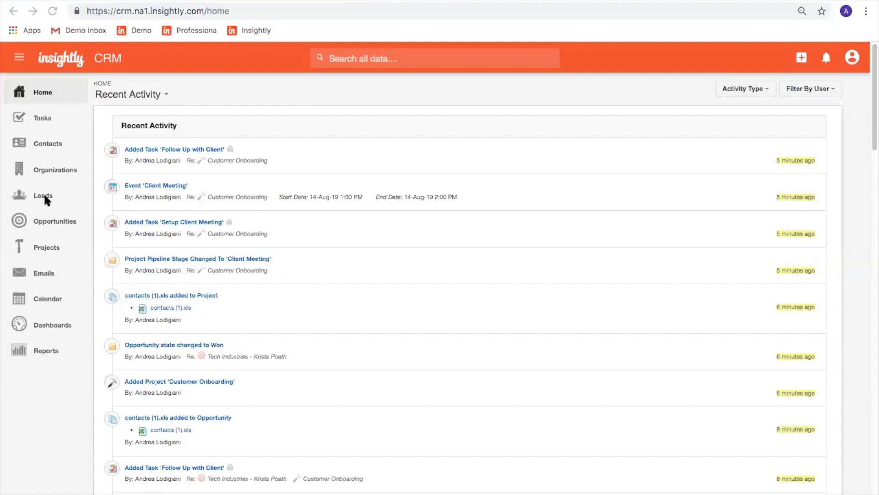
# From the Leads list, start a new lead using the quick-add menu's New Lead option.
pyautogui.click(31, 195)
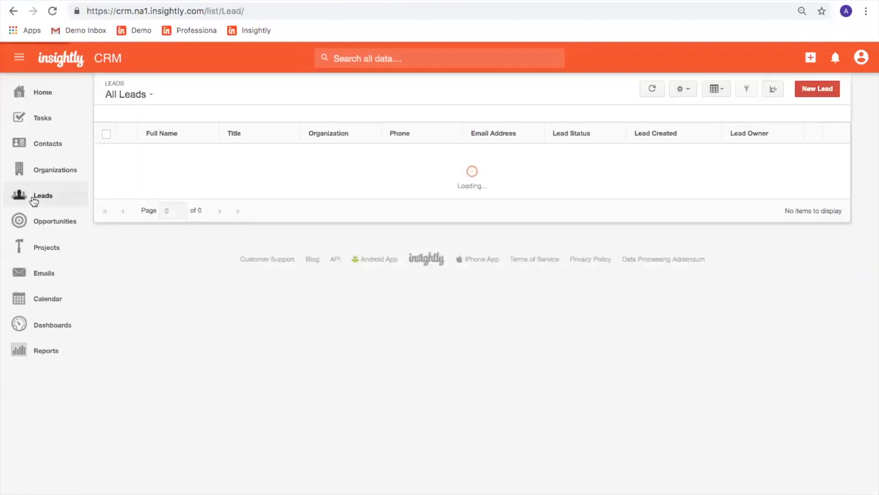
pyautogui.click(801, 60)
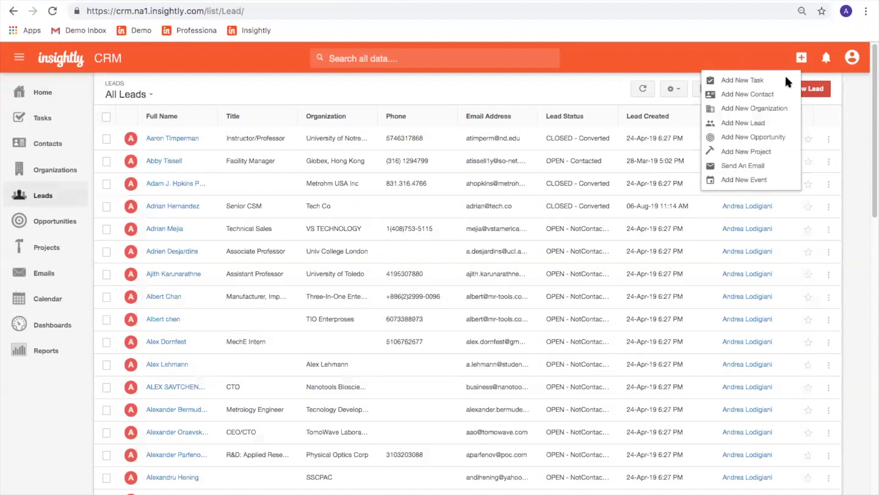
pyautogui.click(820, 91)
# Enter the lead's first and last name, Title 'CEO & Founder' and Organization 'Johnson Inc'.
pyautogui.click(412, 141)
pyautogui.press('Tab')
pyautogui.press('Tab')
pyautogui.write('CEO ')
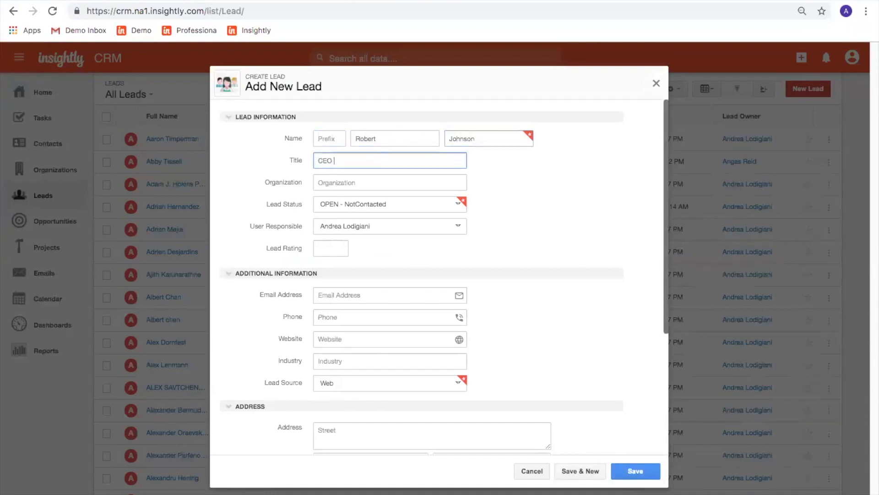
pyautogui.write('& Founder')
pyautogui.press('Tab')
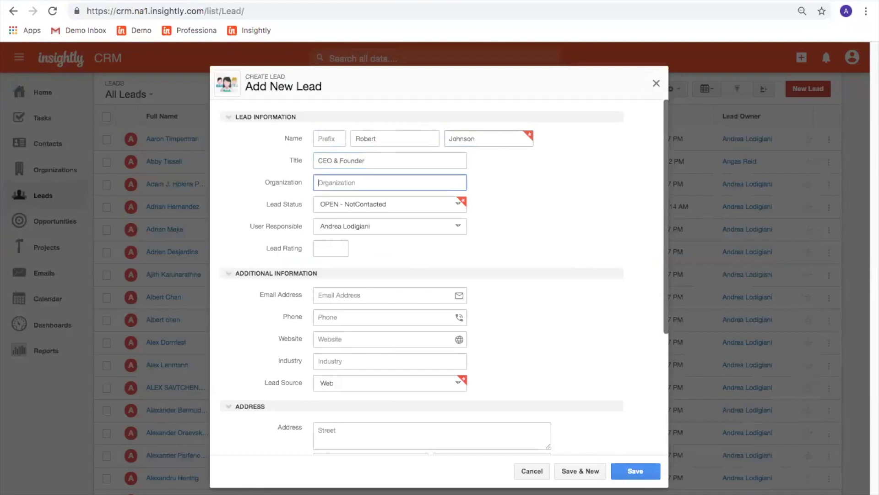
pyautogui.write('Johnson Inc')
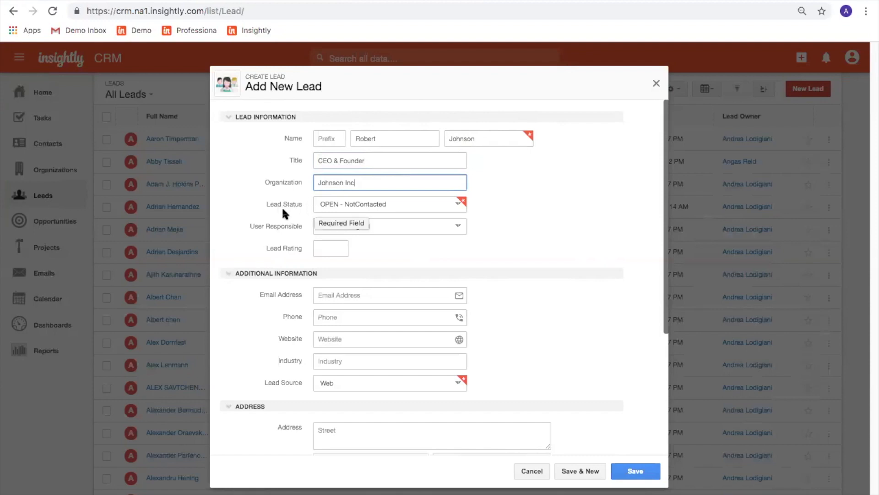
# Keep Lead Status OPEN - NotContacted and the current responsible user, then go to Lead Rating.
pyautogui.click(458, 202)
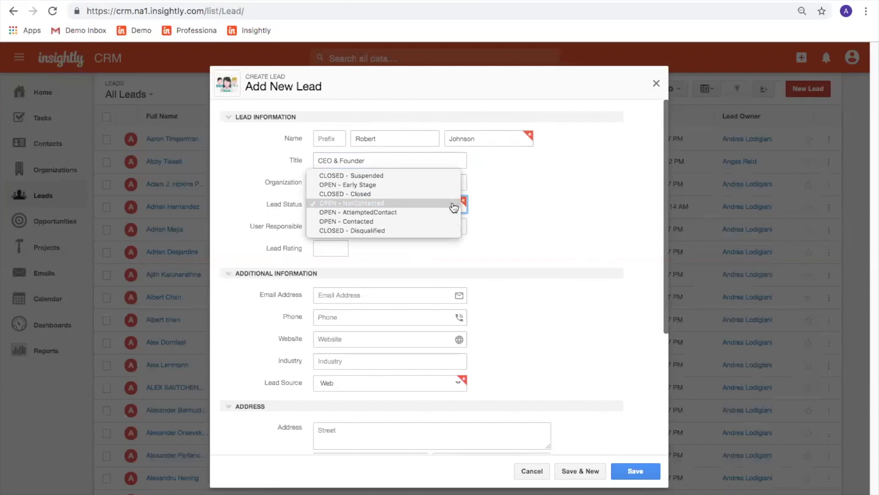
pyautogui.click(451, 203)
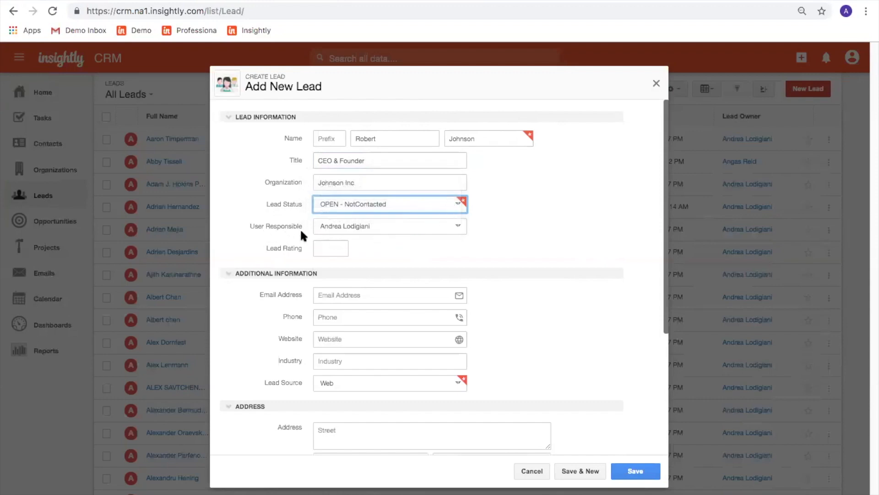
pyautogui.click(384, 231)
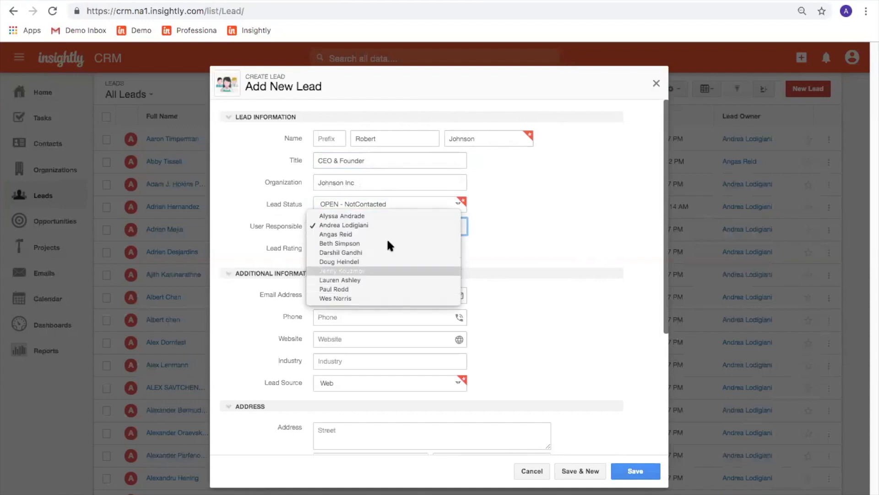
pyautogui.click(504, 227)
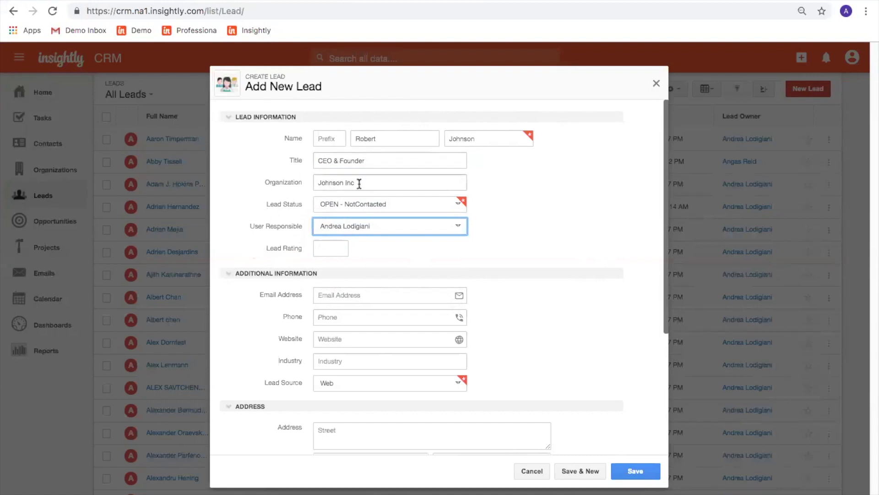
pyautogui.click(315, 248)
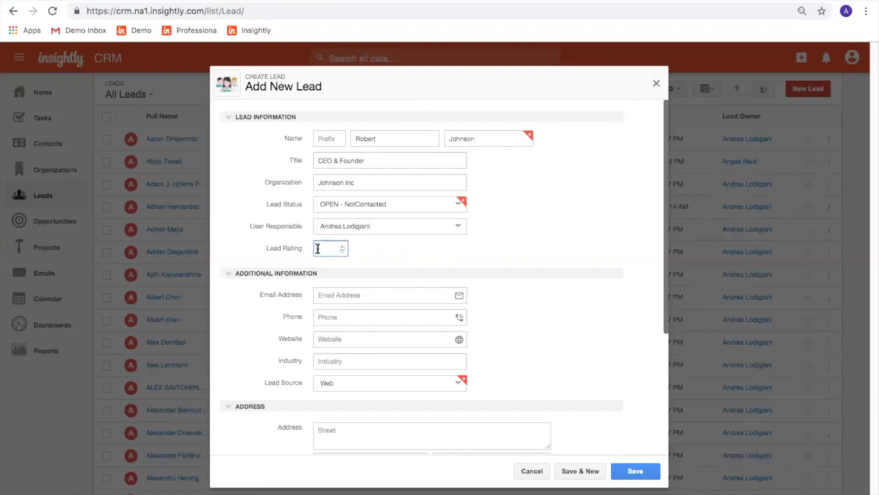
# Enter Lead Rating 5 and set Lead Source to Trade Show.
pyautogui.write('5')
pyautogui.click(232, 340)
pyautogui.scroll(-1, 245, 321)
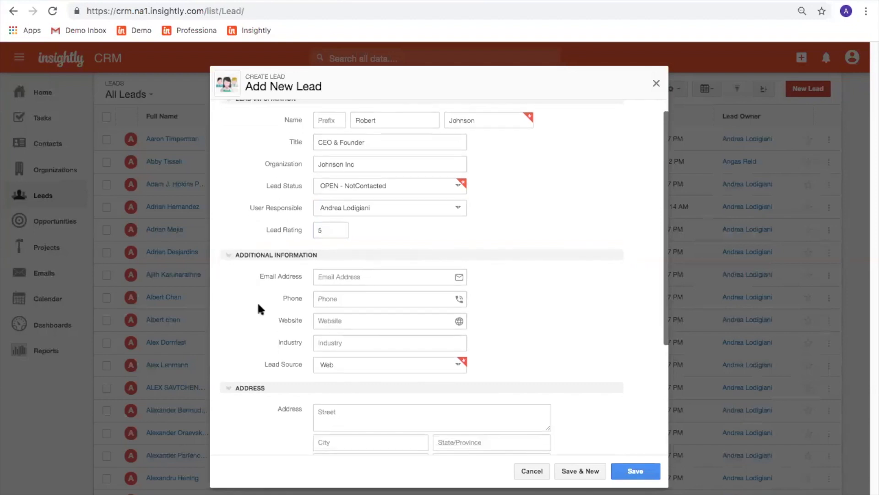
pyautogui.scroll(-1, 270, 353)
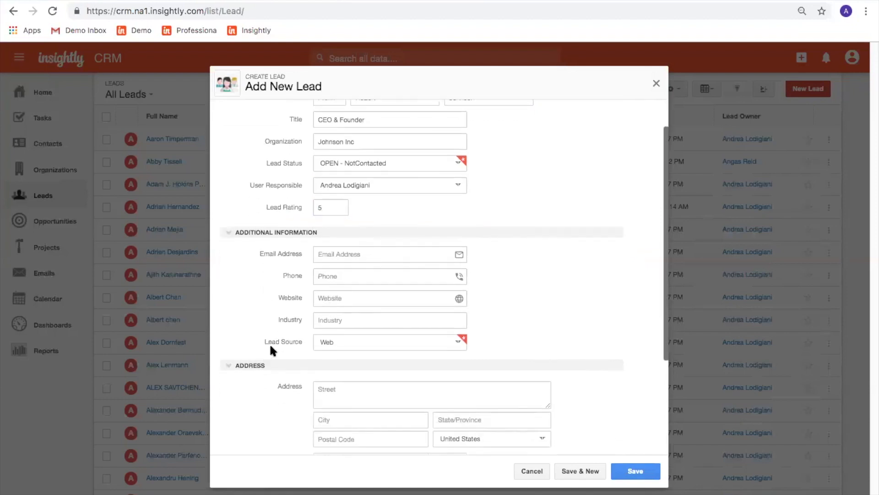
pyautogui.click(461, 343)
pyautogui.click(437, 321)
# Save the new lead from the bottom of the form.
pyautogui.scroll(-2, 572, 330)
pyautogui.scroll(-3, 572, 330)
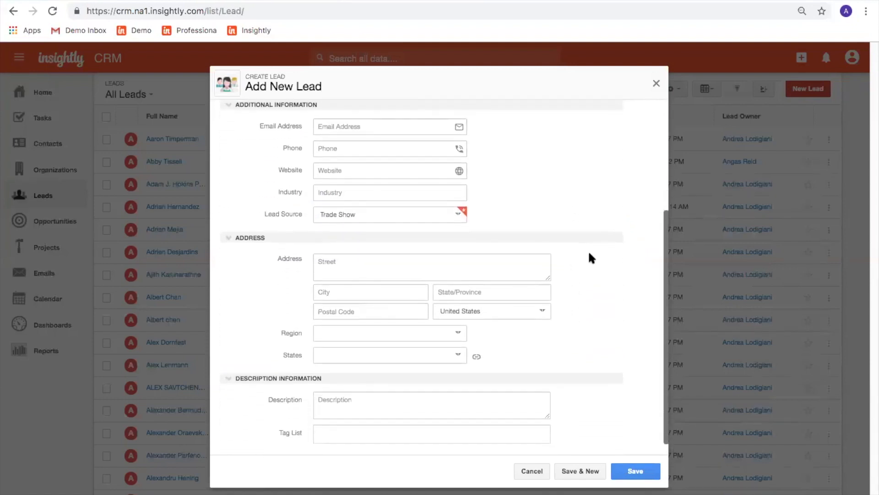
pyautogui.scroll(-1, 603, 383)
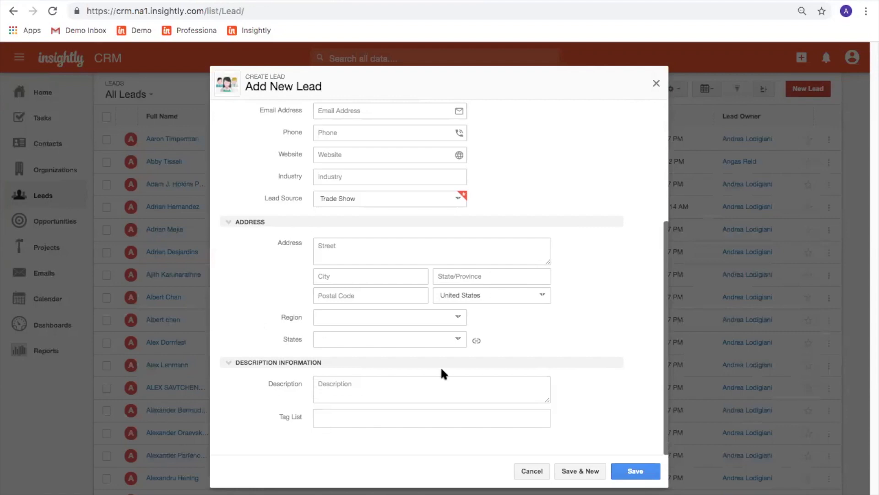
pyautogui.click(639, 472)
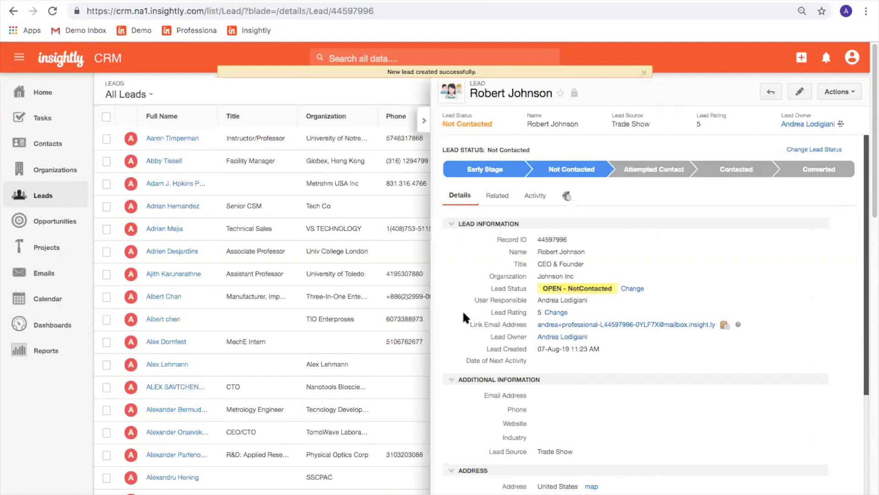
# Review the lead's Related and Activity tabs, then advance its status to Contacted.
pyautogui.click(504, 196)
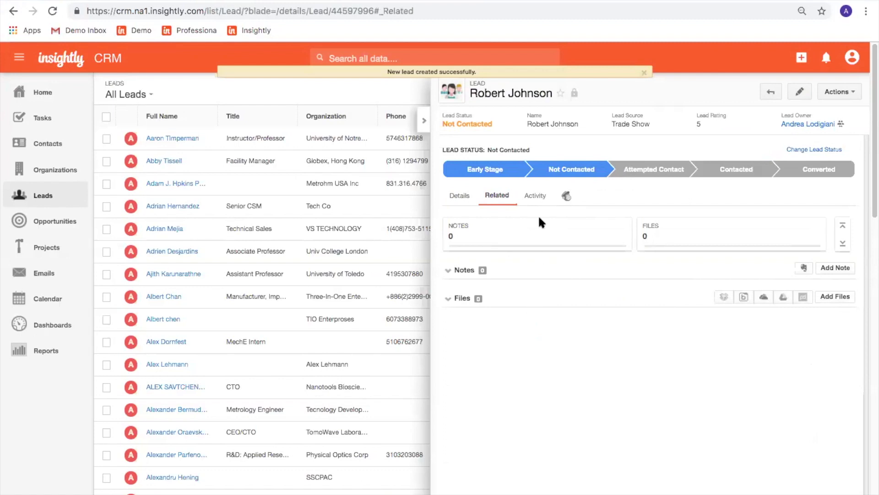
pyautogui.click(534, 196)
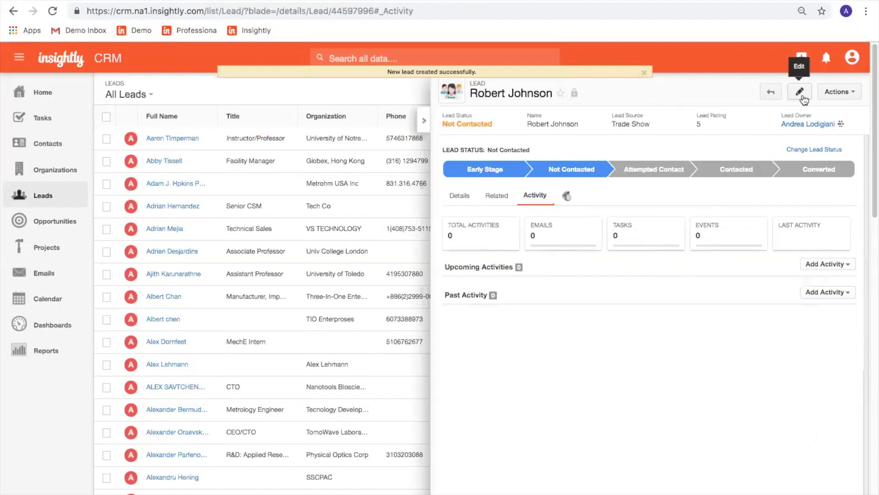
pyautogui.click(853, 93)
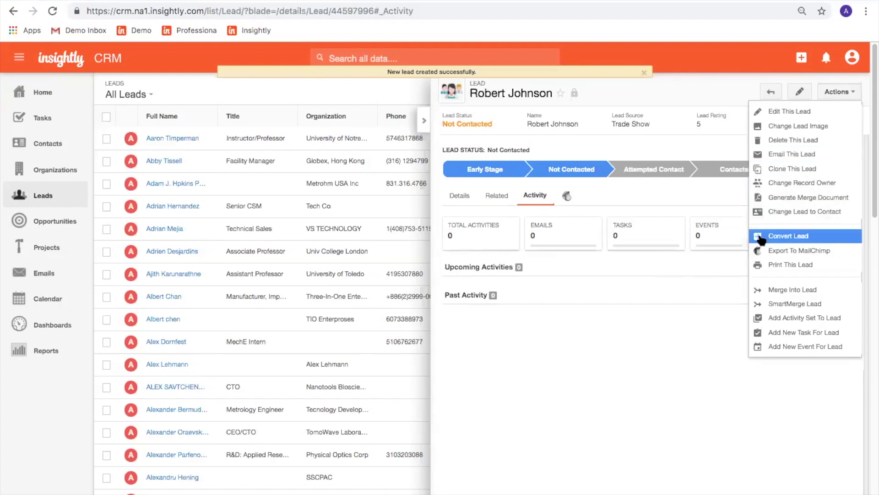
pyautogui.click(674, 351)
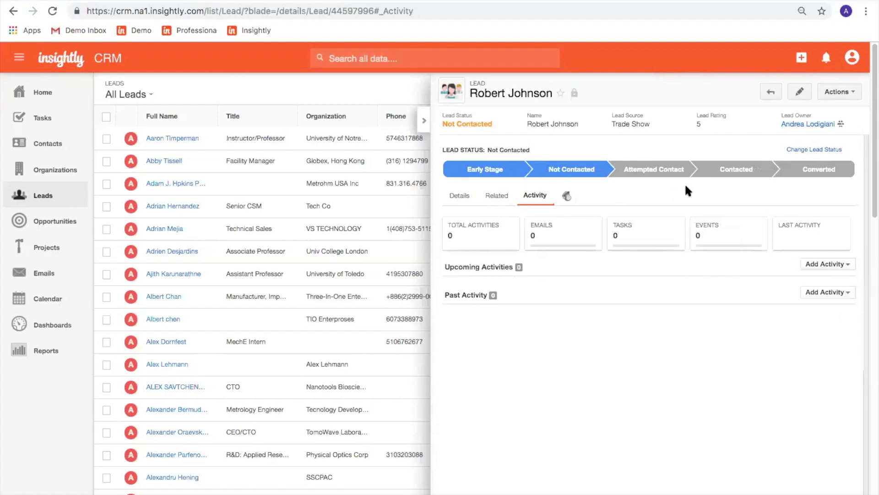
pyautogui.click(729, 173)
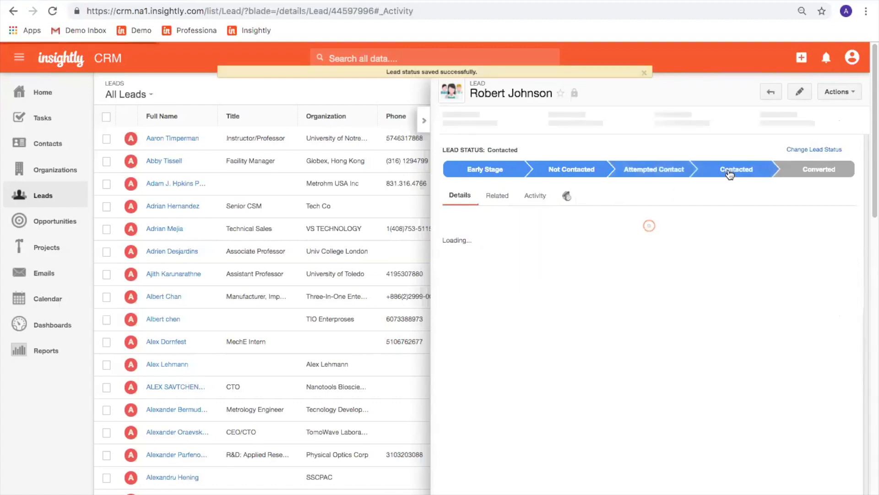
pyautogui.click(495, 197)
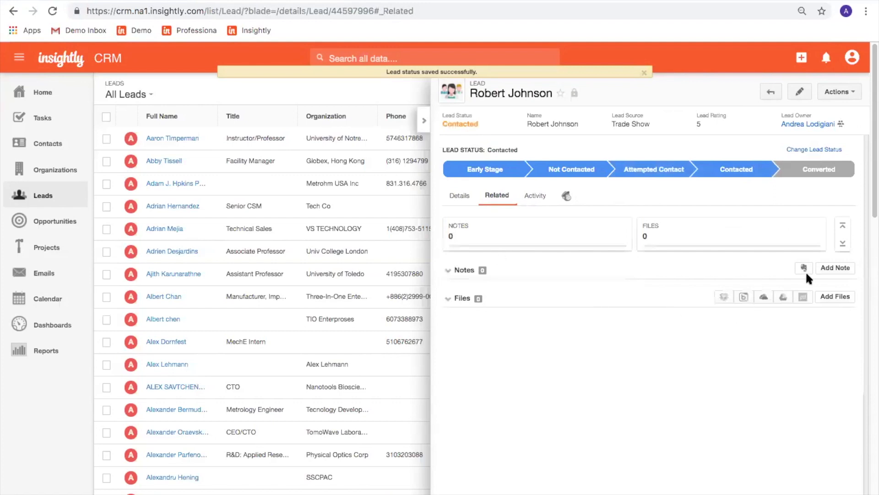
# Save a call note titled after the lead with body 'It went well - he wants to speak to sales.'.
pyautogui.click(841, 269)
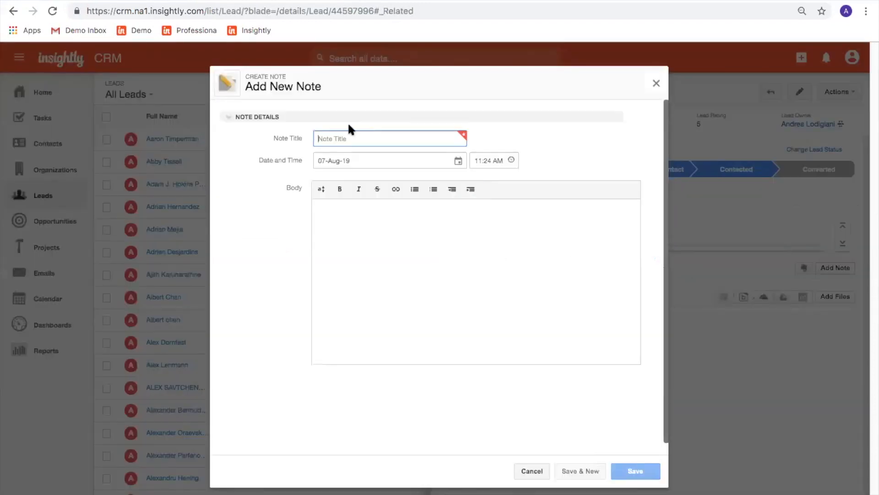
pyautogui.write('Call with Robert')
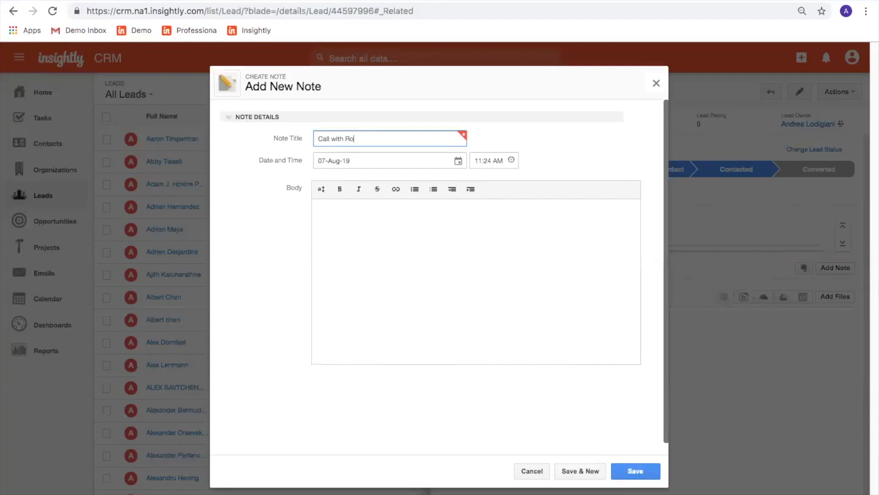
pyautogui.click(320, 222)
pyautogui.write('It wen')
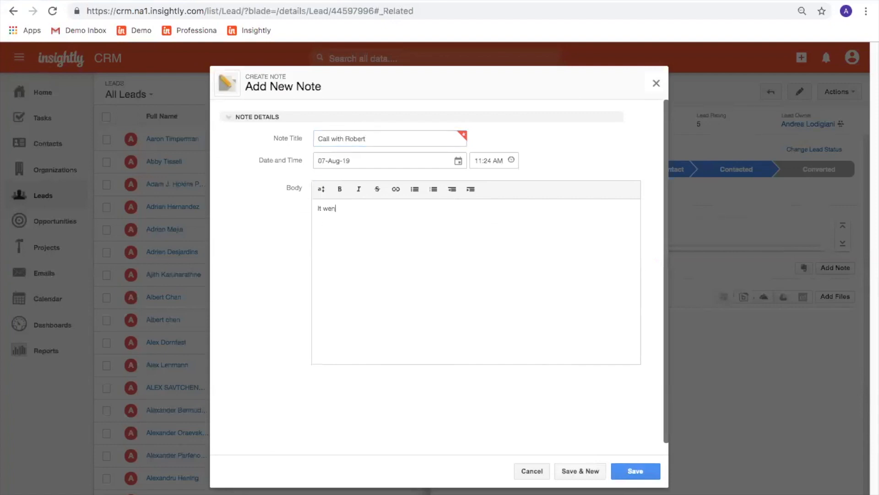
pyautogui.write('t well - he wants to speak to sales.')
pyautogui.click(620, 473)
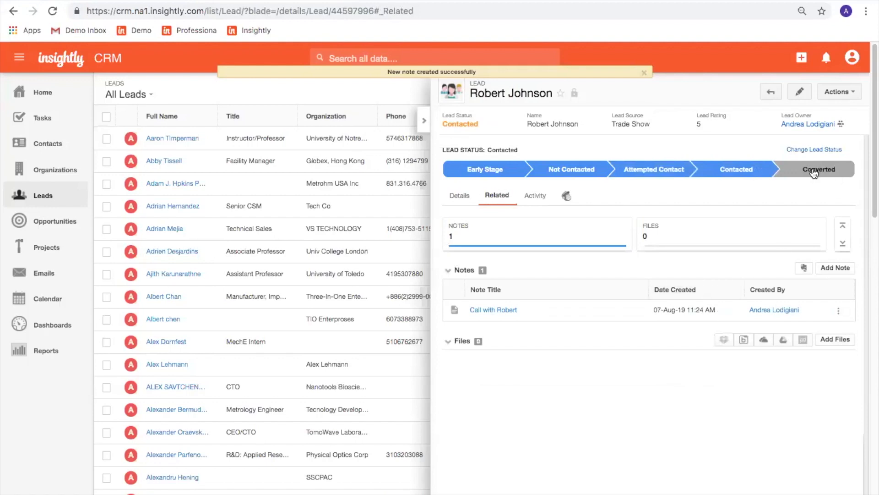
# Mark the lead Converted and save the conversion into a Johnson Inc opportunity.
pyautogui.click(819, 170)
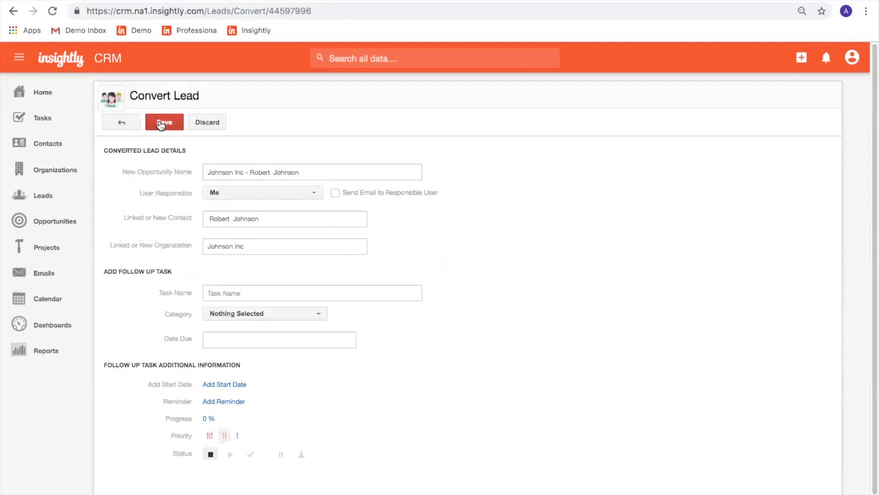
pyautogui.click(161, 124)
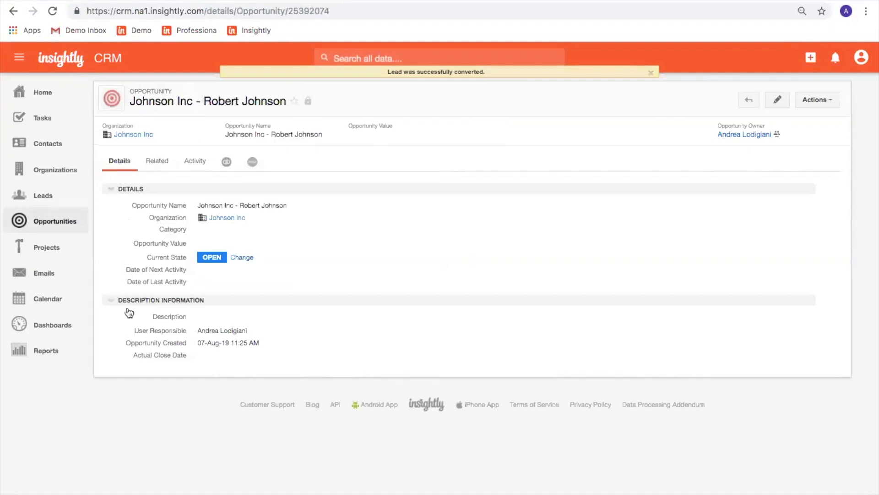
# Browse the opportunity's Related and Activity tabs, return to Details, and open its edit form.
pyautogui.click(155, 161)
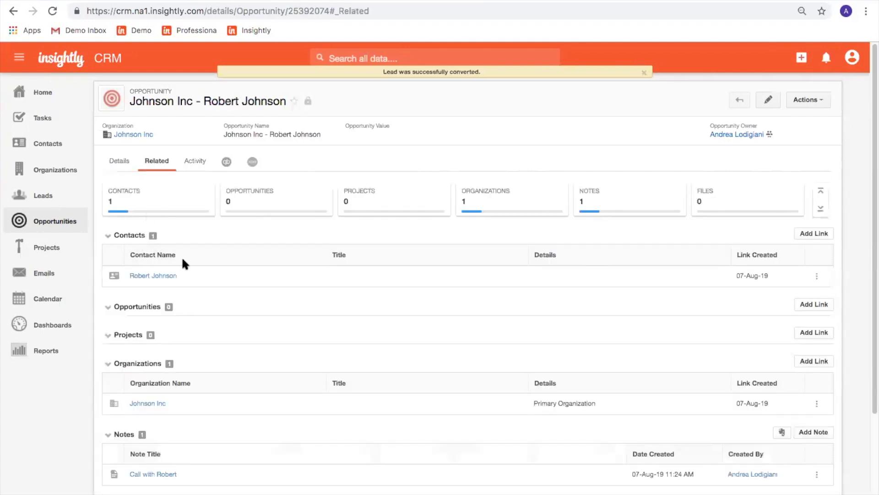
pyautogui.moveTo(155, 281)
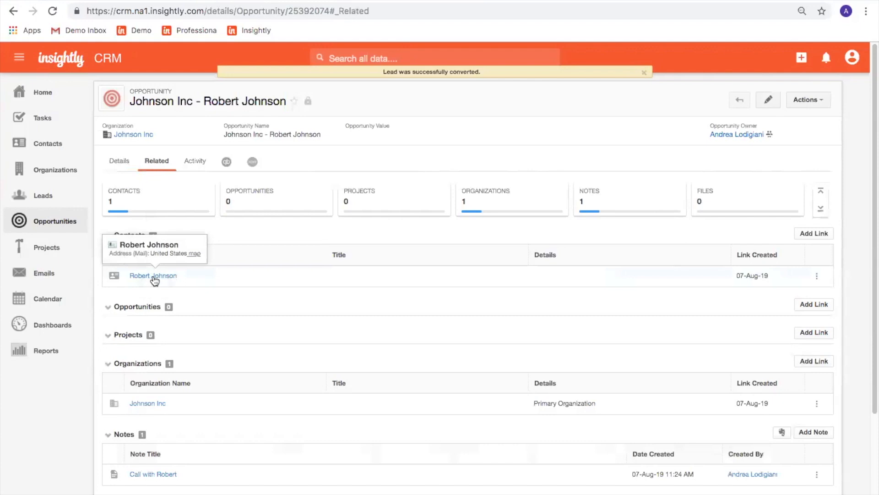
pyautogui.scroll(-1, 215, 308)
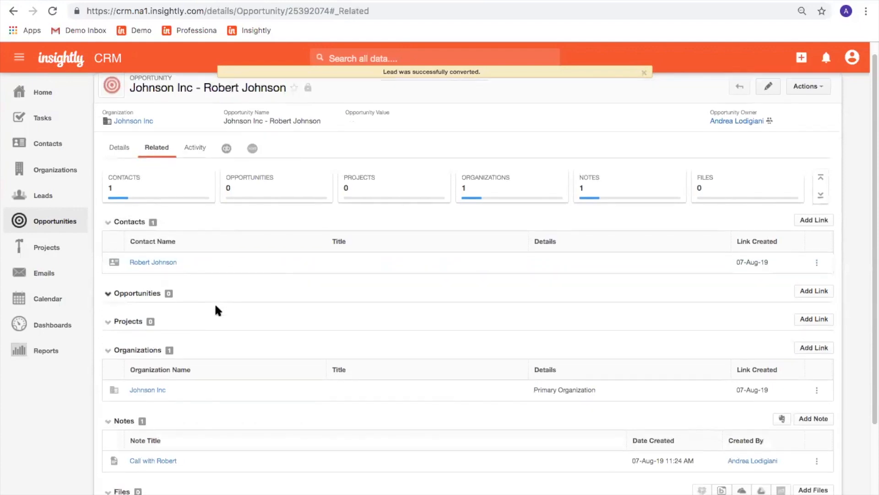
pyautogui.moveTo(144, 381)
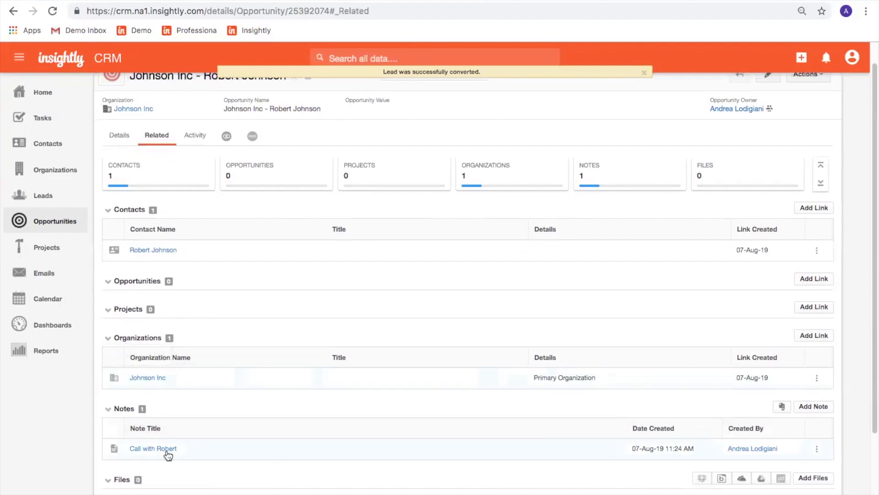
pyautogui.scroll(-1, 271, 465)
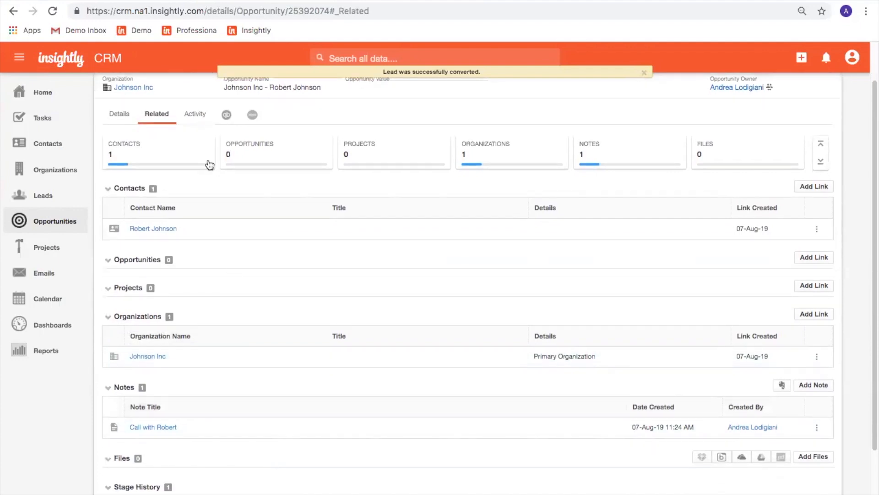
pyautogui.click(195, 116)
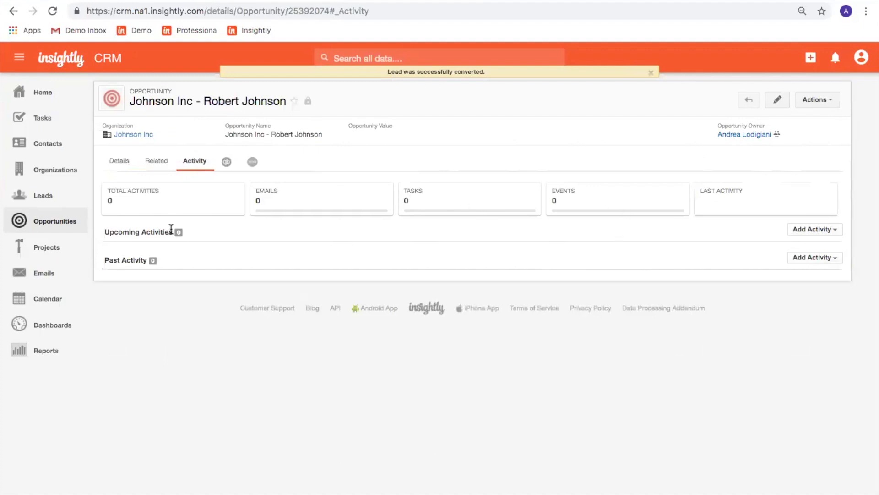
pyautogui.click(156, 162)
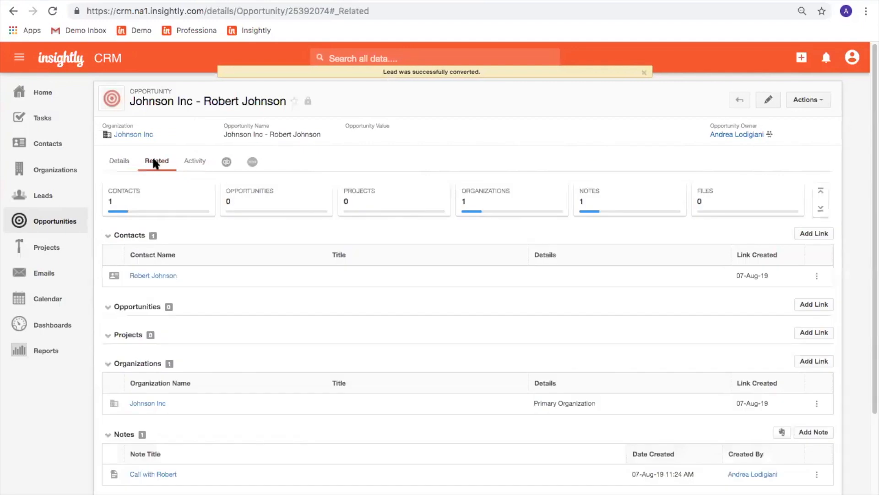
pyautogui.click(128, 167)
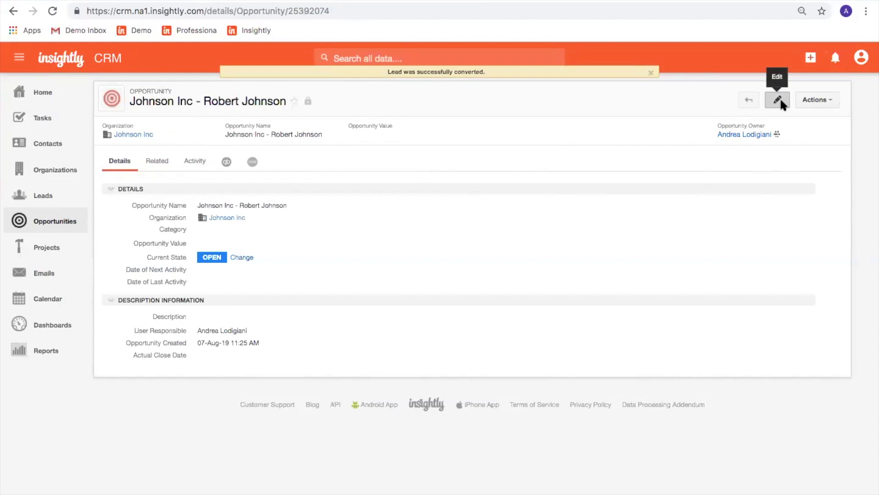
pyautogui.click(780, 101)
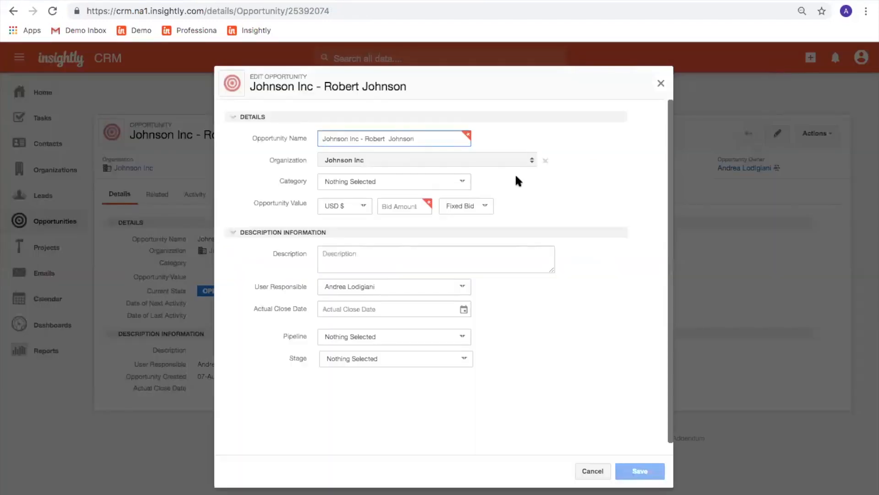
# Set Category New Business, Bid Amount 1200, Sales Pipeline at Qualification stage, and save.
pyautogui.click(462, 180)
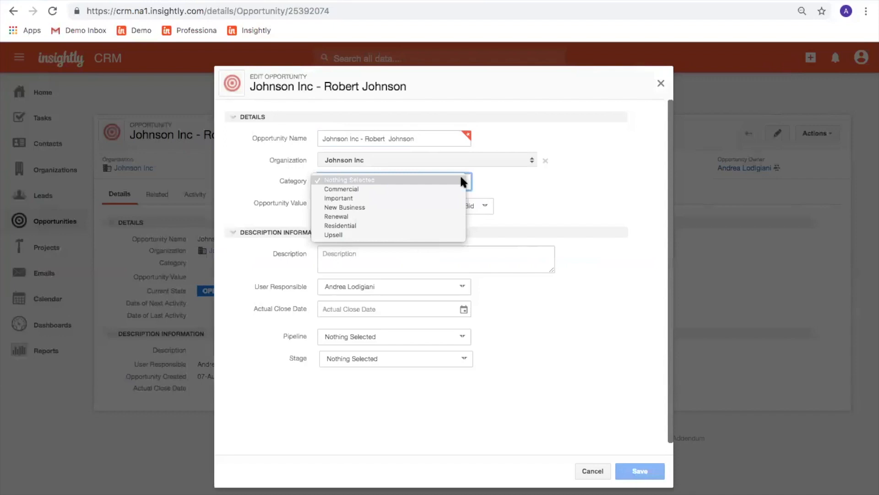
pyautogui.click(455, 205)
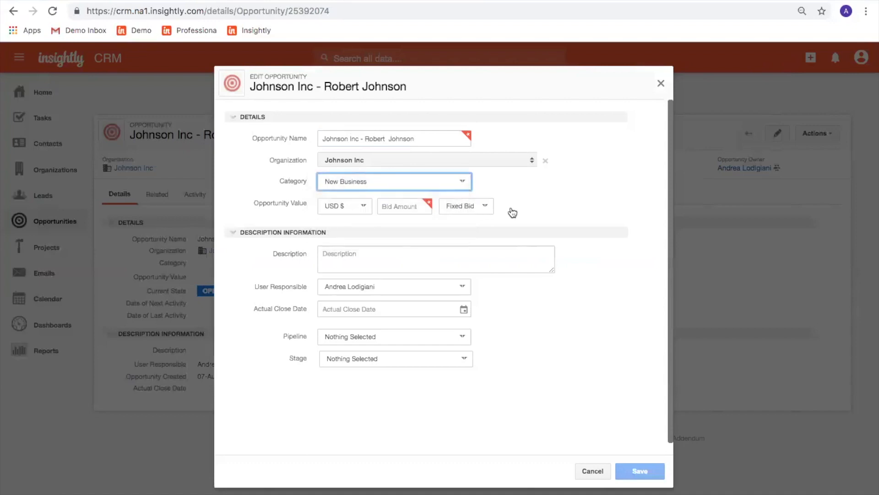
pyautogui.click(388, 208)
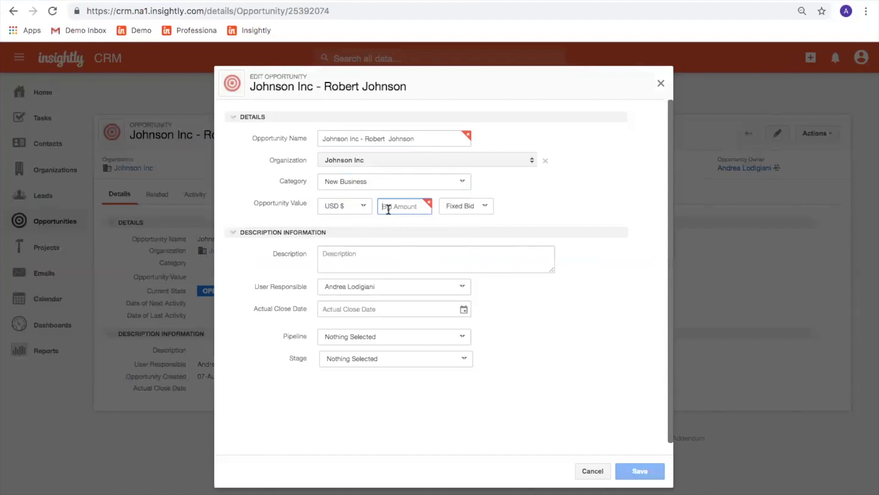
pyautogui.write('1200')
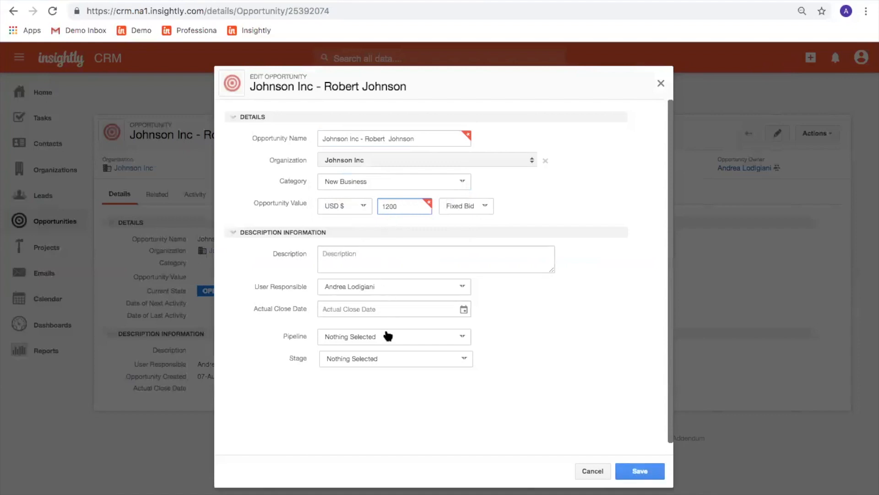
pyautogui.click(385, 336)
pyautogui.click(385, 353)
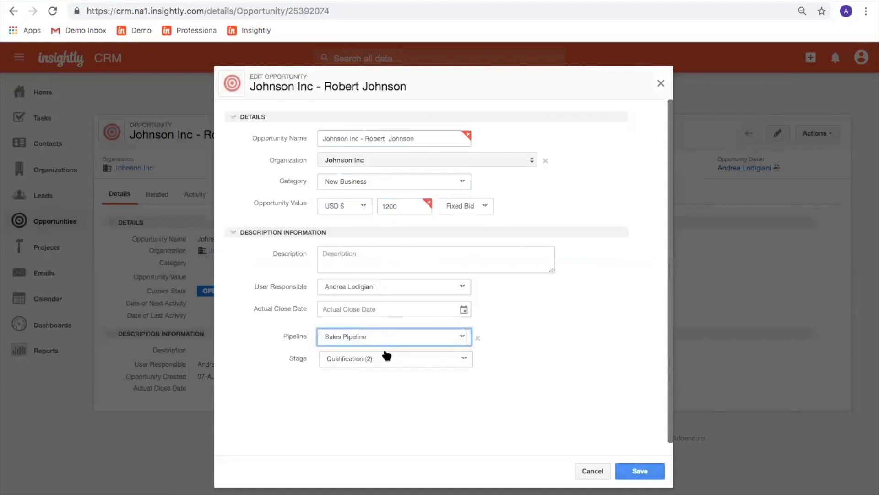
pyautogui.scroll(-2, 298, 359)
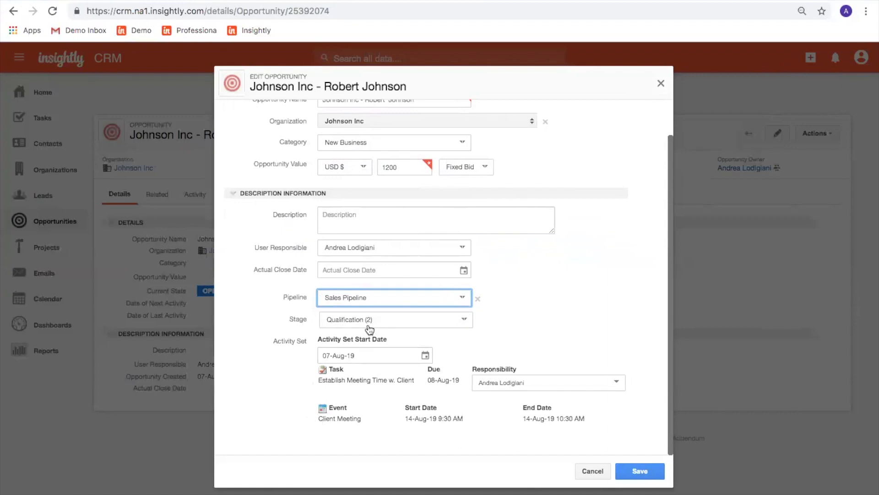
pyautogui.click(470, 324)
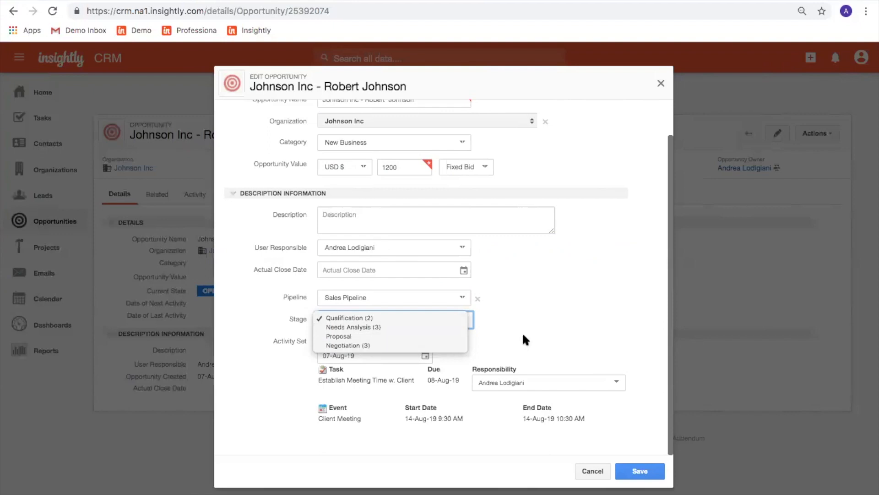
pyautogui.click(580, 338)
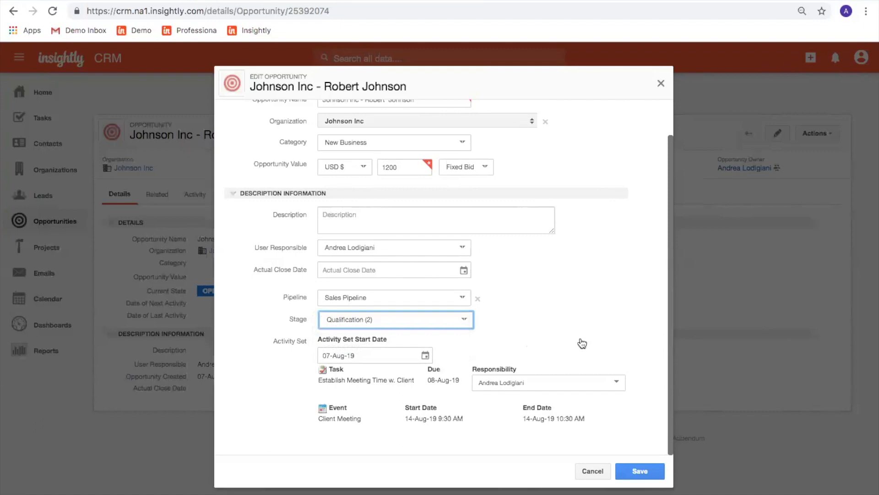
pyautogui.click(629, 473)
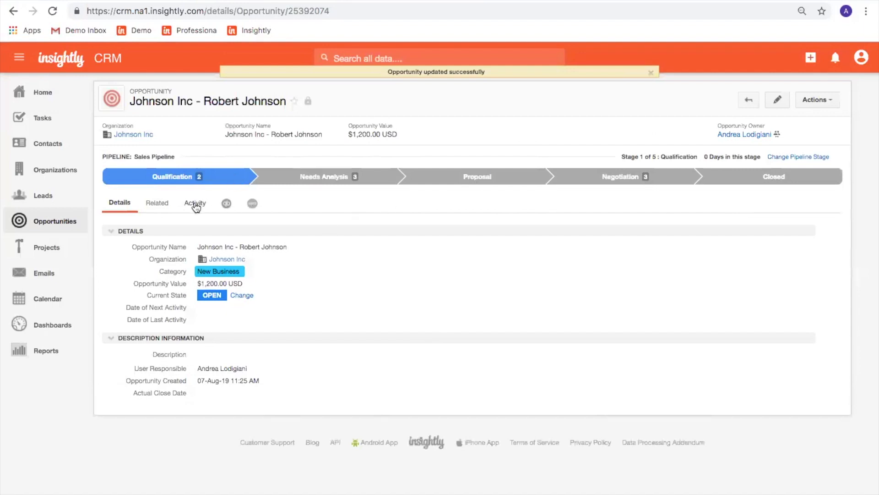
# Complete the meeting-setup task and advance the opportunity through Needs Analysis to Negotiation.
pyautogui.click(196, 206)
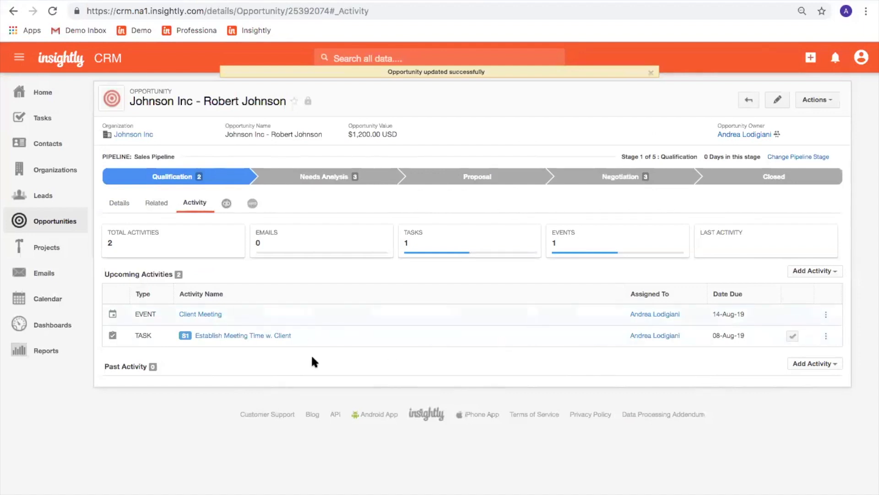
pyautogui.click(792, 336)
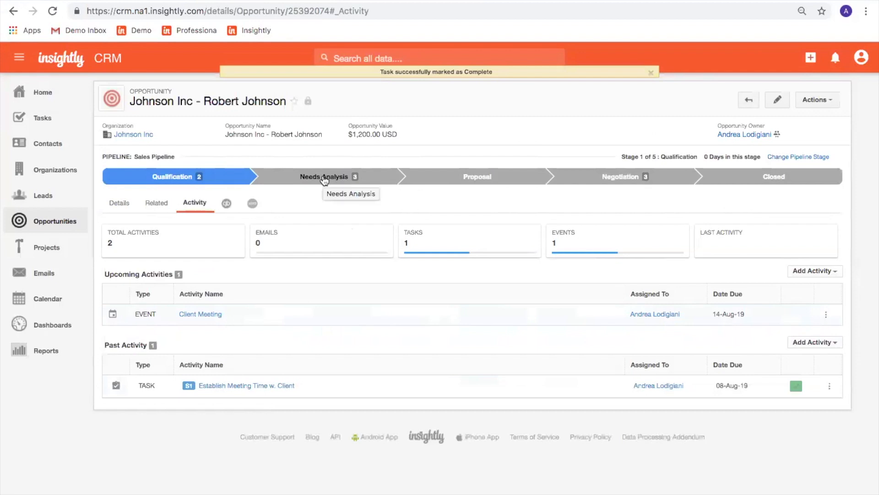
pyautogui.click(325, 178)
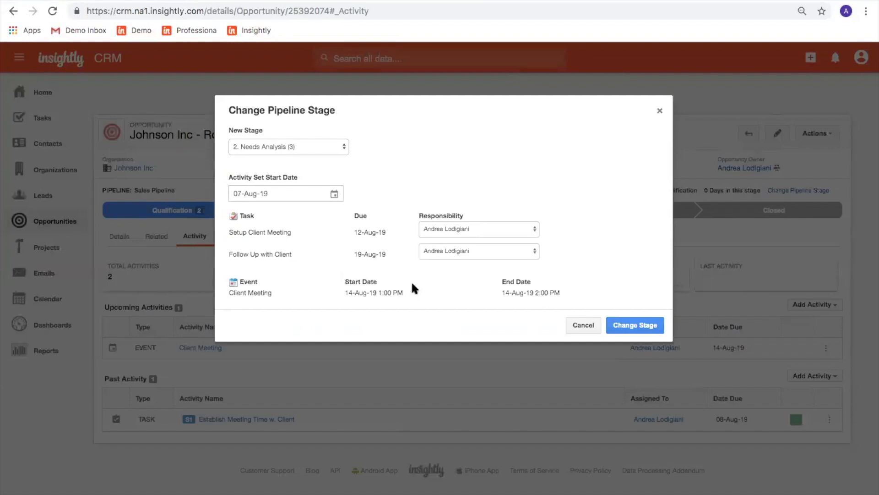
pyautogui.click(629, 326)
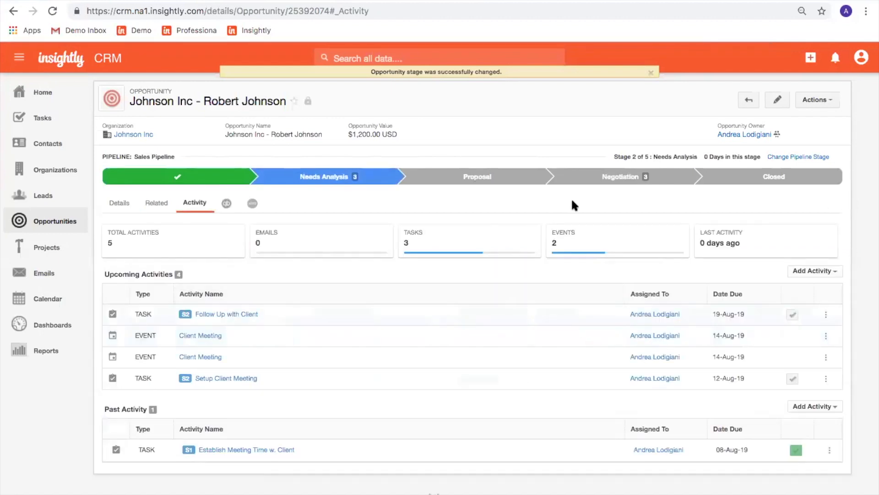
pyautogui.click(603, 183)
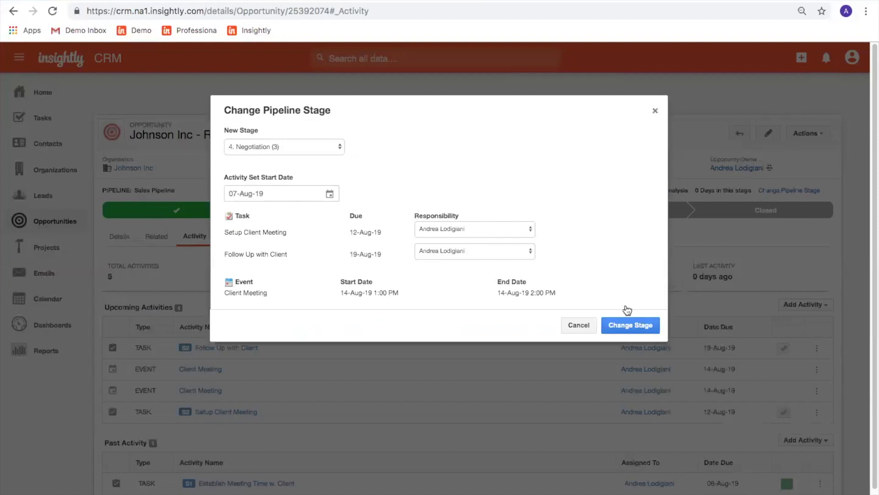
pyautogui.click(632, 329)
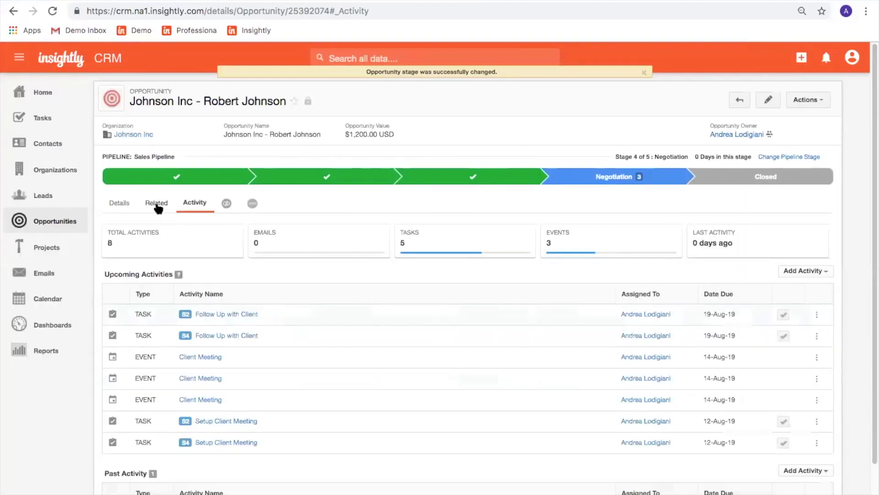
pyautogui.click(156, 206)
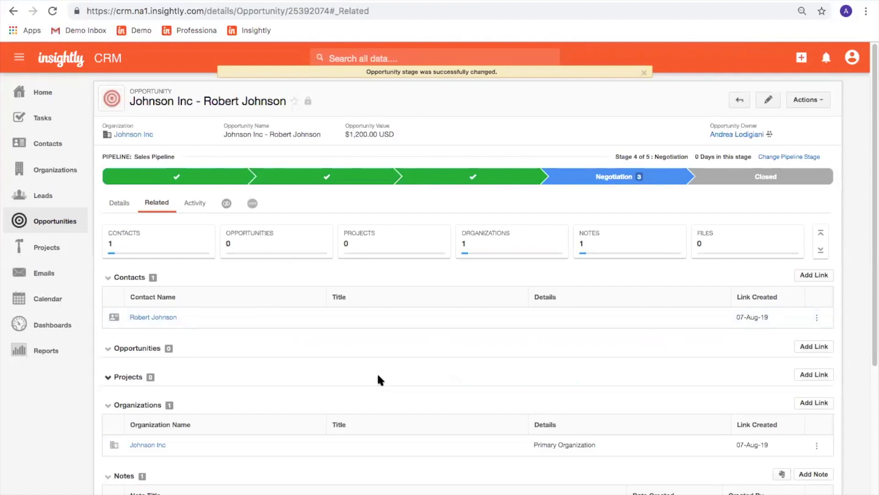
# Attach the Contract image from the computer to the opportunity under file category Contract.
pyautogui.scroll(-3, 378, 375)
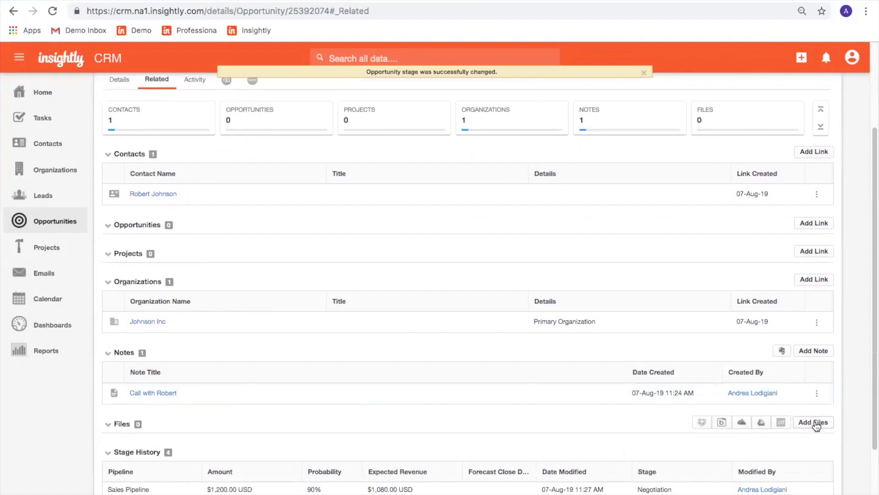
pyautogui.click(815, 422)
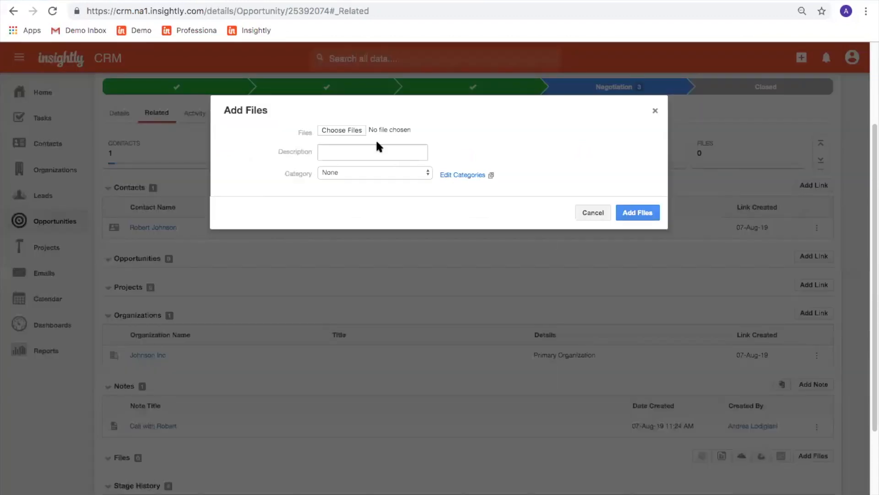
pyautogui.click(751, 32)
pyautogui.press('BackSpace')
pyautogui.write('ontract')
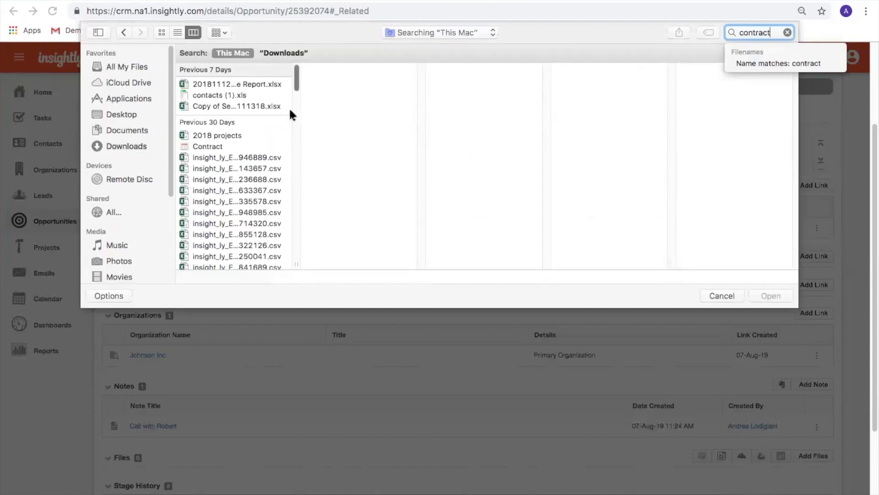
pyautogui.click(232, 146)
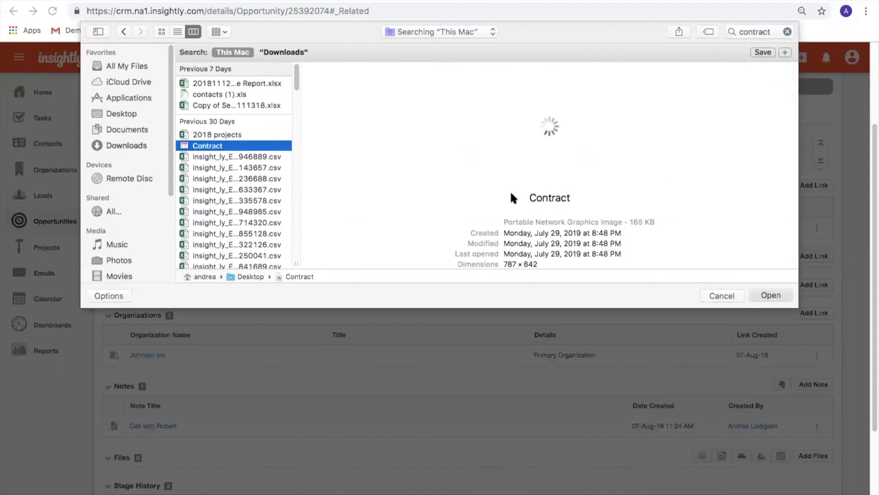
pyautogui.press('Return')
pyautogui.click(387, 182)
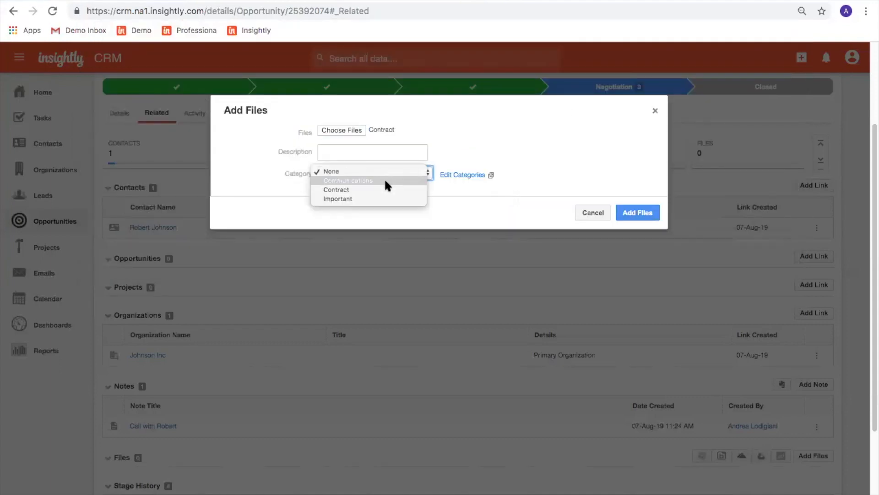
pyautogui.click(386, 186)
pyautogui.click(638, 212)
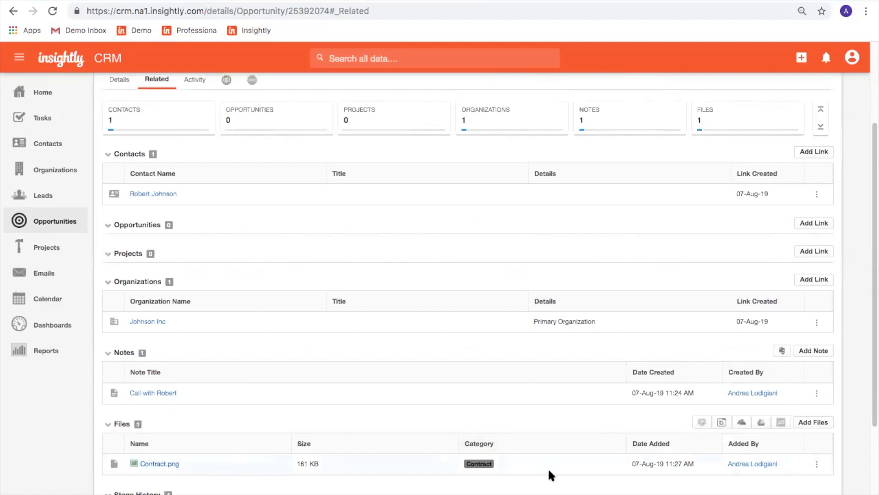
pyautogui.scroll(3, 549, 475)
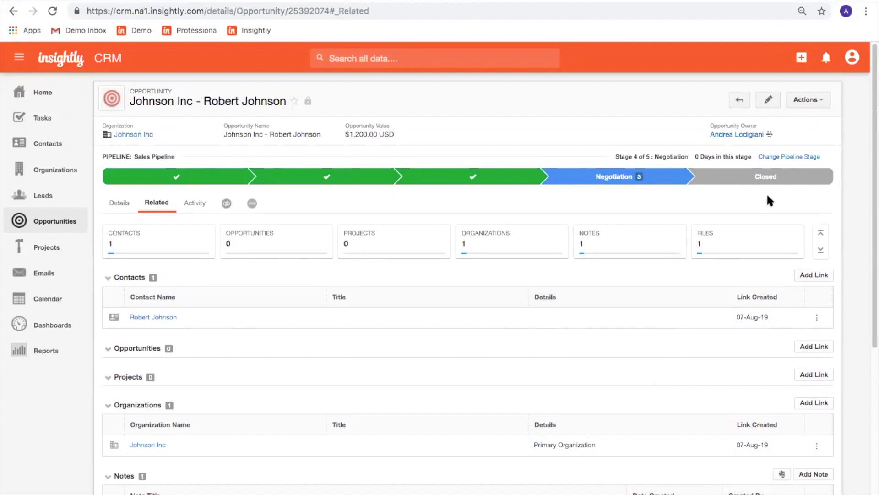
# Start converting the opportunity to a project named 'Johnson Inc - Onboarding'.
pyautogui.click(804, 104)
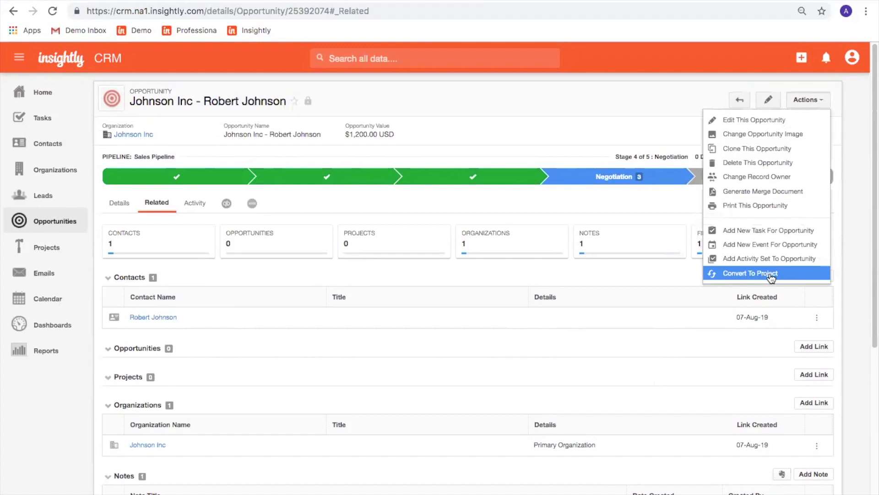
pyautogui.click(772, 276)
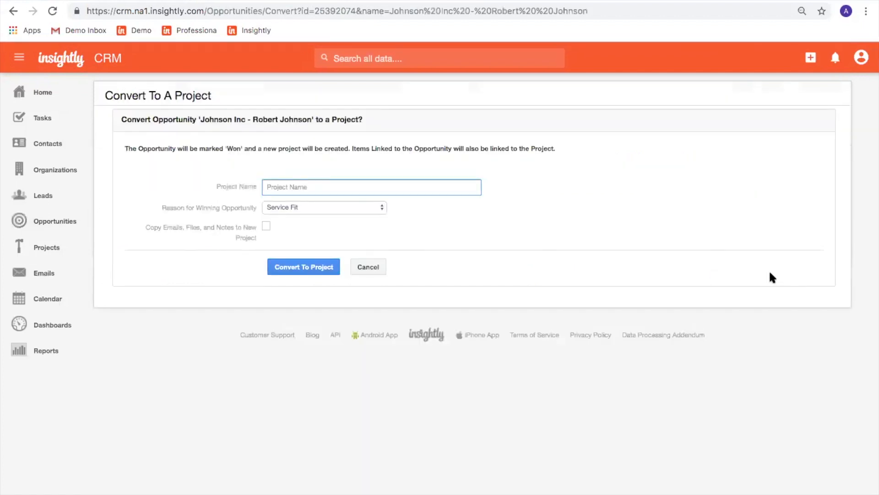
pyautogui.click(310, 189)
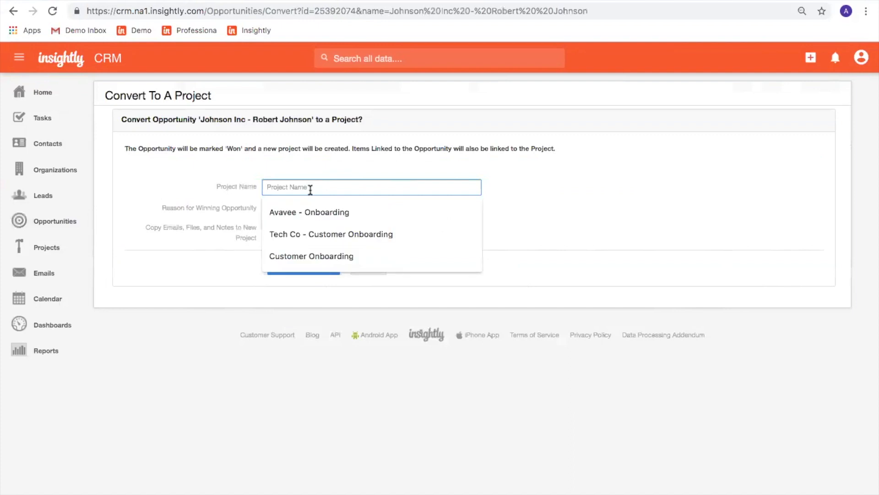
pyautogui.click(239, 174)
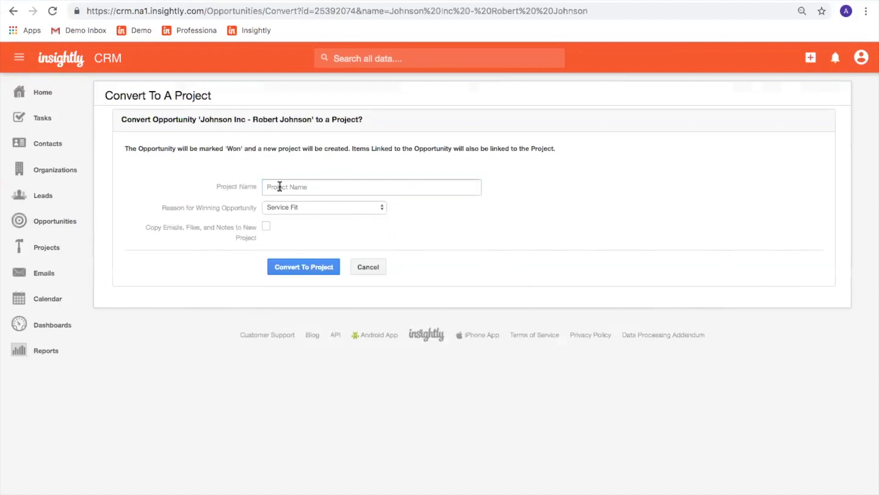
pyautogui.click(279, 186)
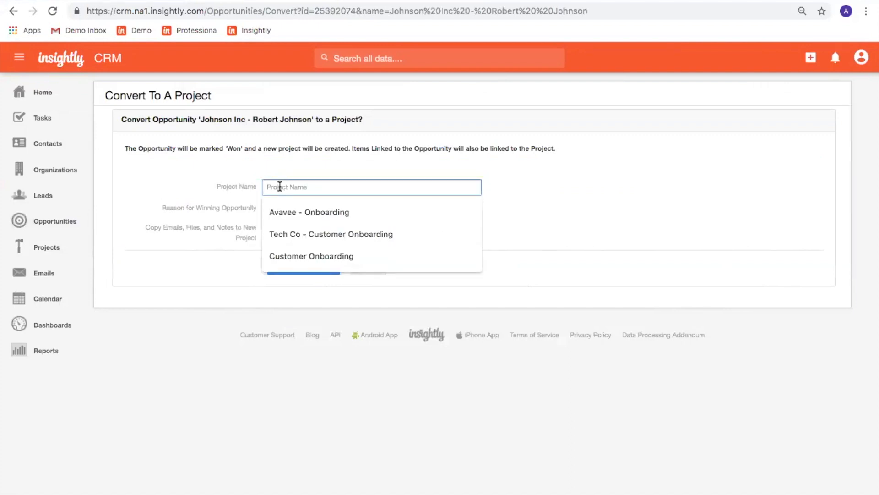
pyautogui.write('Johnson Inc ')
pyautogui.write('Onboarding')
pyautogui.click(302, 187)
pyautogui.write('-')
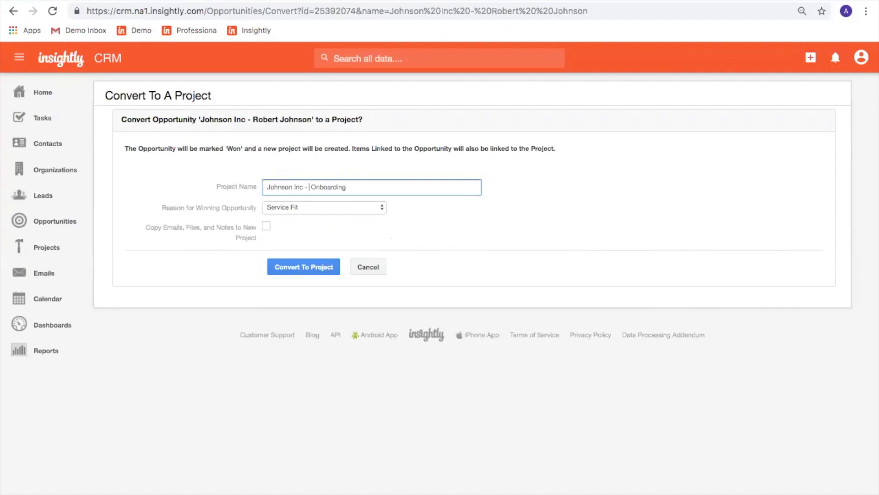
# Set the win reason to Price, copy emails, files and notes, and convert.
pyautogui.click(315, 208)
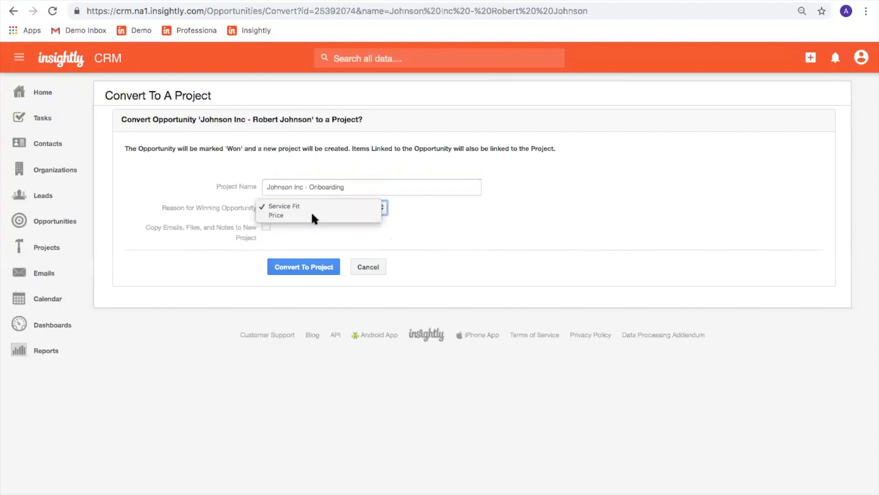
pyautogui.click(312, 214)
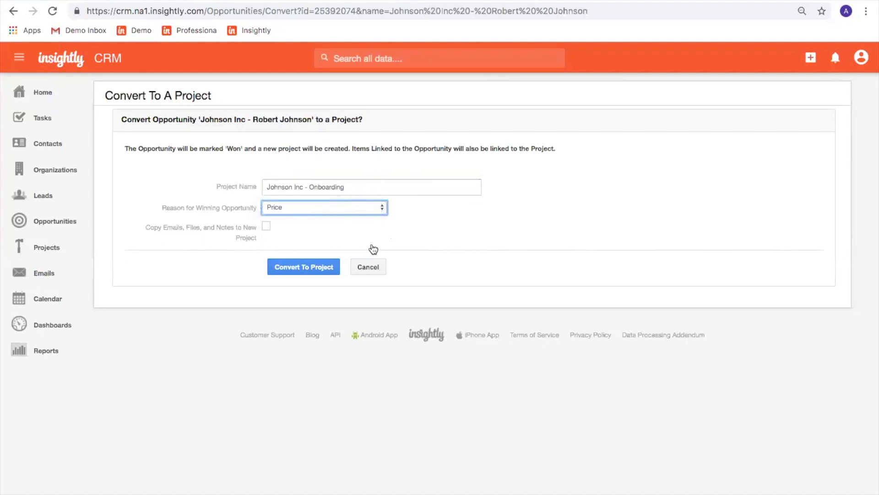
pyautogui.click(266, 227)
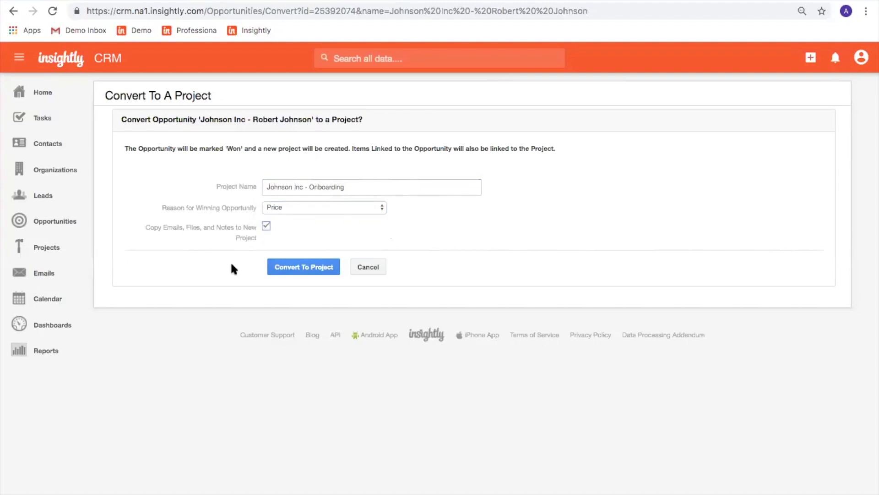
pyautogui.click(308, 274)
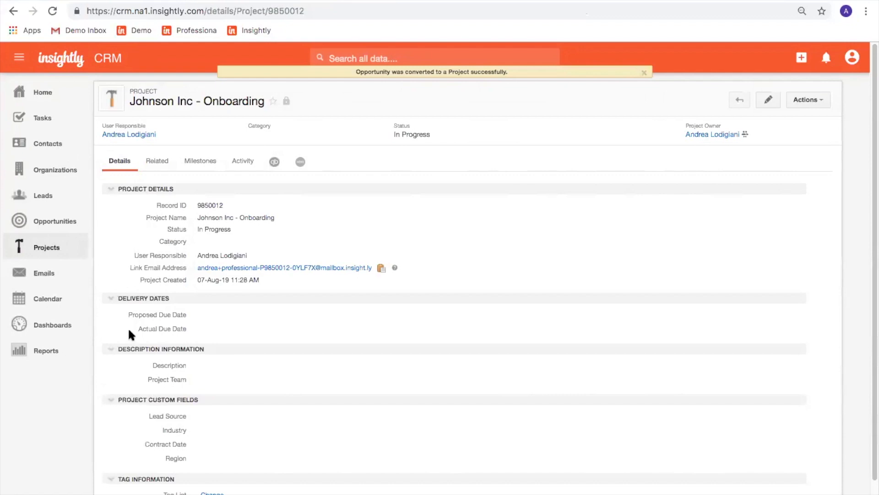
# On the Related tab, link a contact found by searching 'J', with role 'Key Contact'.
pyautogui.click(153, 160)
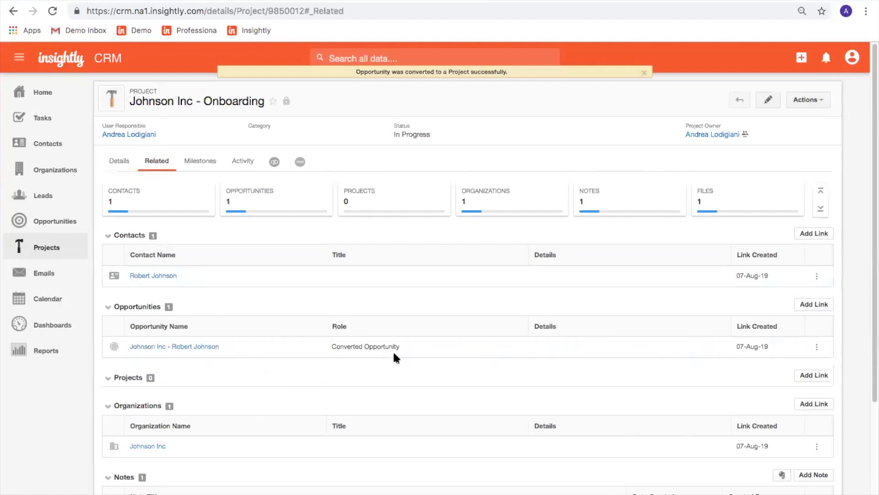
pyautogui.scroll(-3, 407, 435)
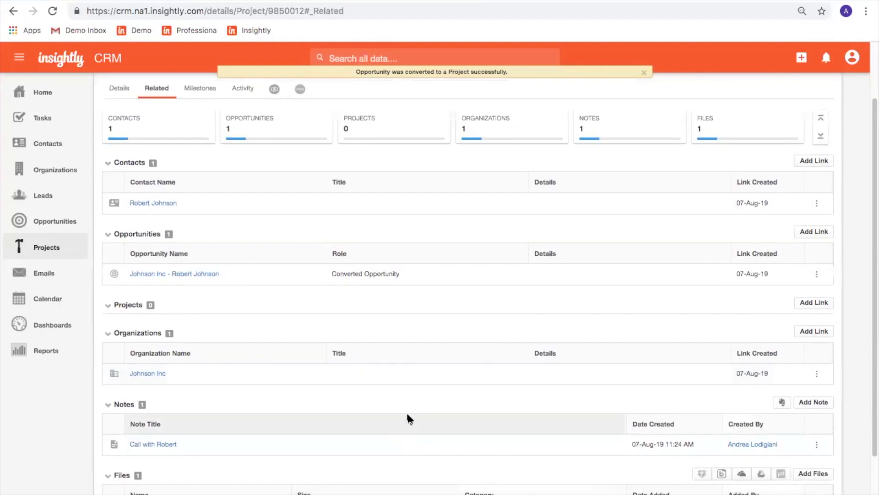
pyautogui.scroll(3, 407, 415)
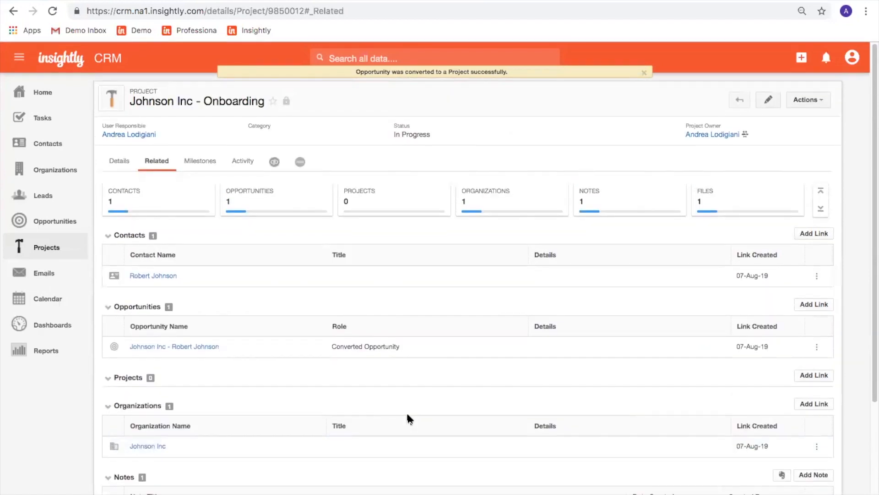
pyautogui.click(820, 238)
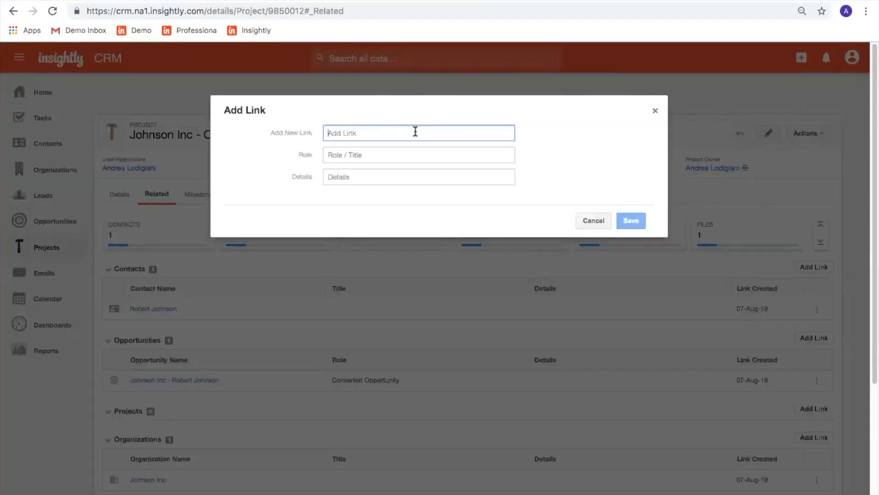
pyautogui.write('J')
pyautogui.click(380, 148)
pyautogui.click(367, 154)
pyautogui.write('Key Contact')
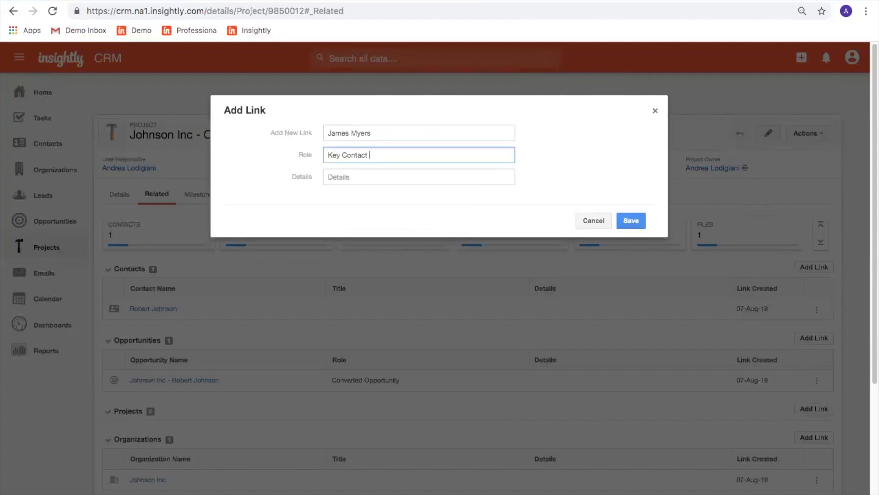
pyautogui.click(630, 218)
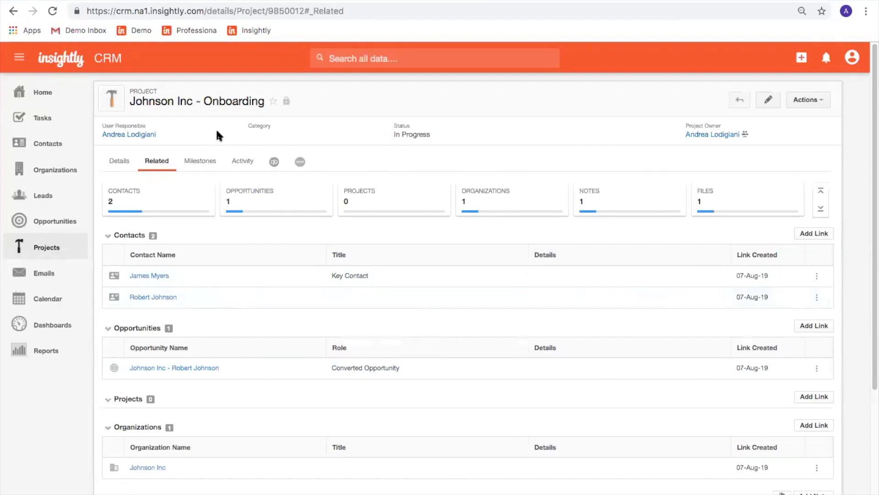
# Edit Johnson Inc - Onboarding to use the Onboarding pipeline and save.
pyautogui.click(198, 165)
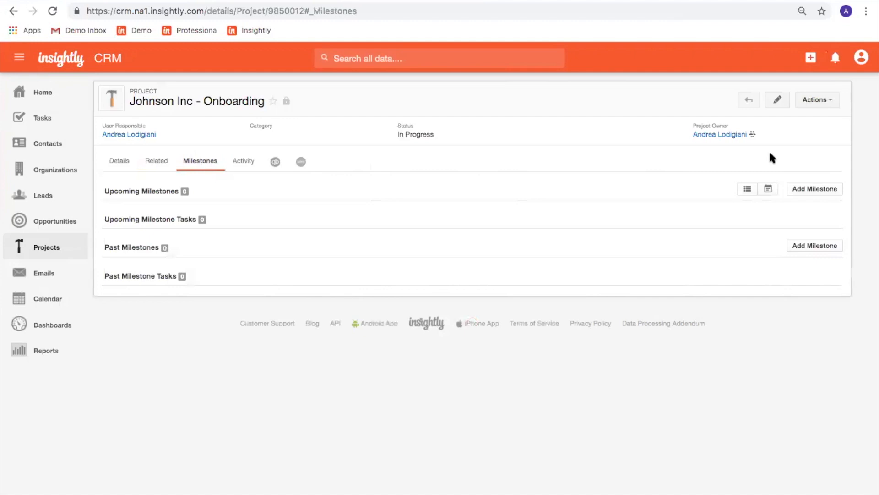
pyautogui.click(818, 100)
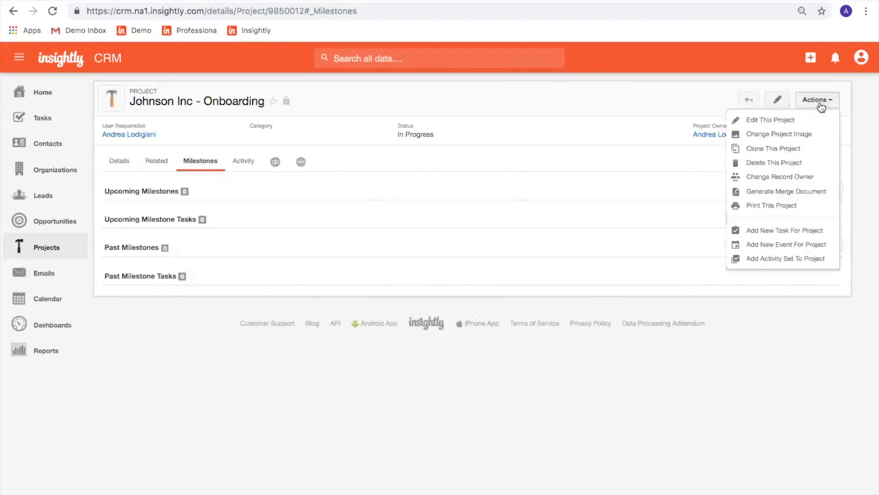
pyautogui.click(777, 100)
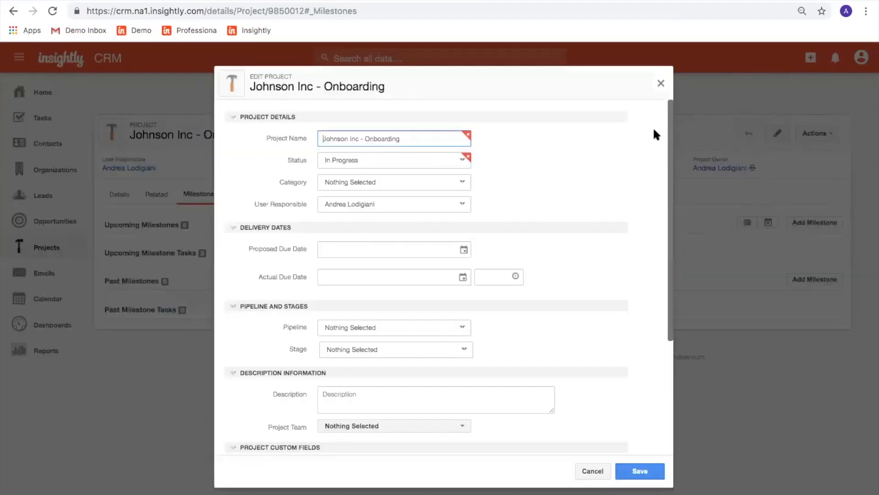
pyautogui.scroll(-1, 538, 186)
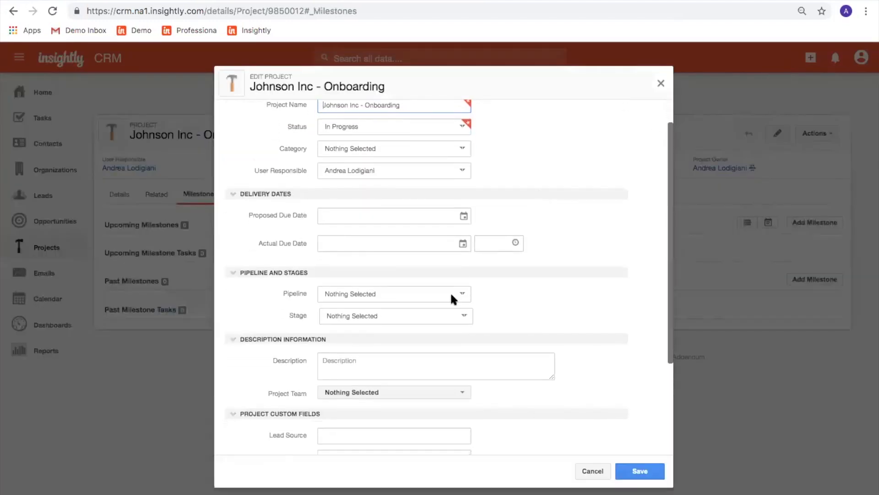
pyautogui.click(450, 295)
pyautogui.click(452, 320)
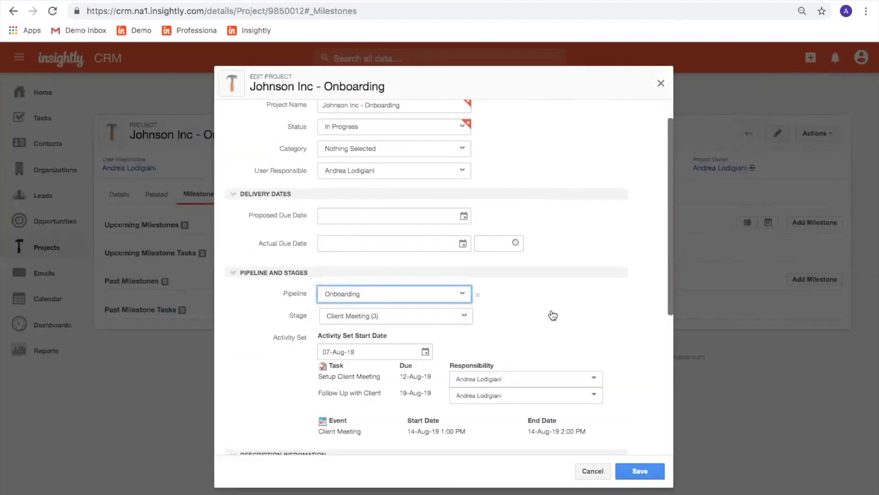
pyautogui.click(633, 473)
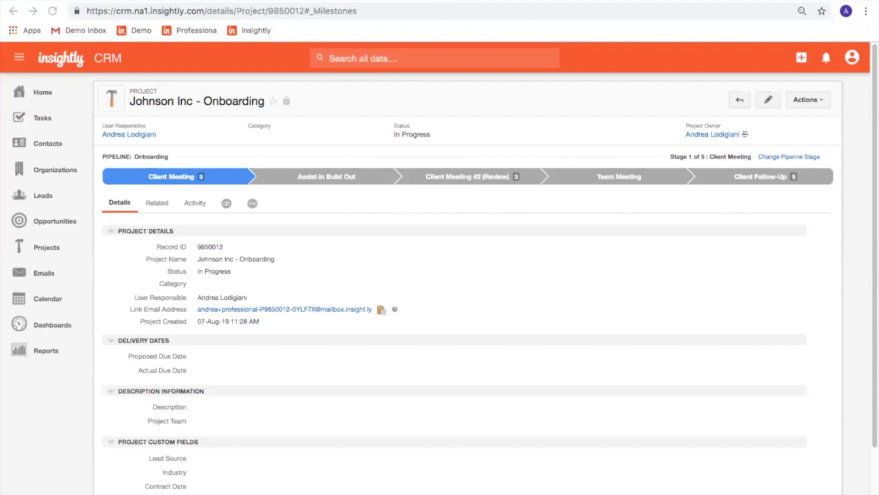
# From the All Projects list, save a new list view named 'My Onboarding Accounts'.
pyautogui.click(48, 248)
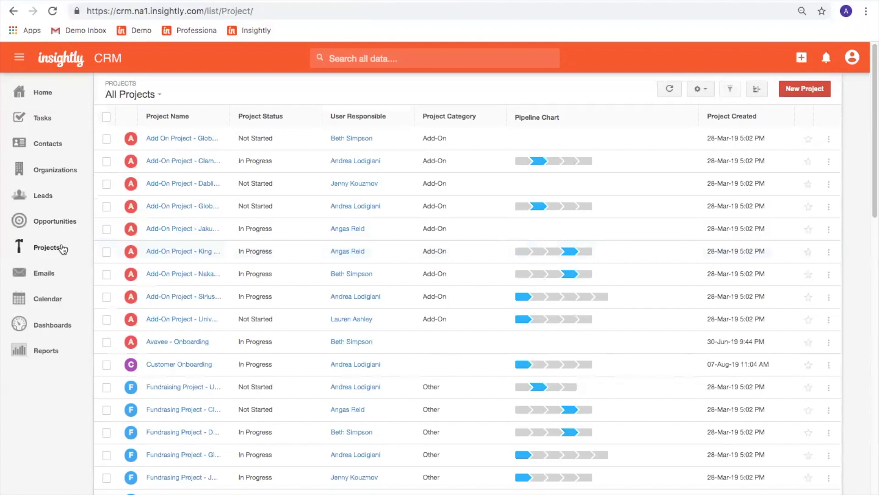
pyautogui.click(152, 95)
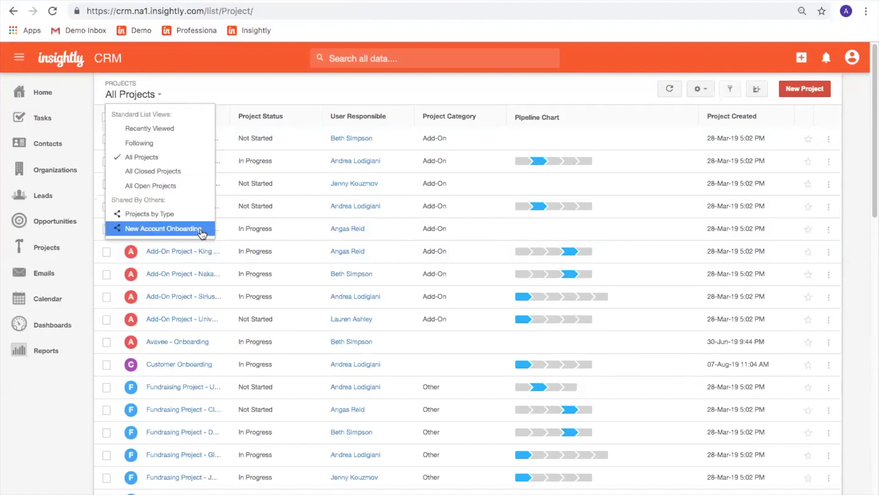
pyautogui.click(359, 95)
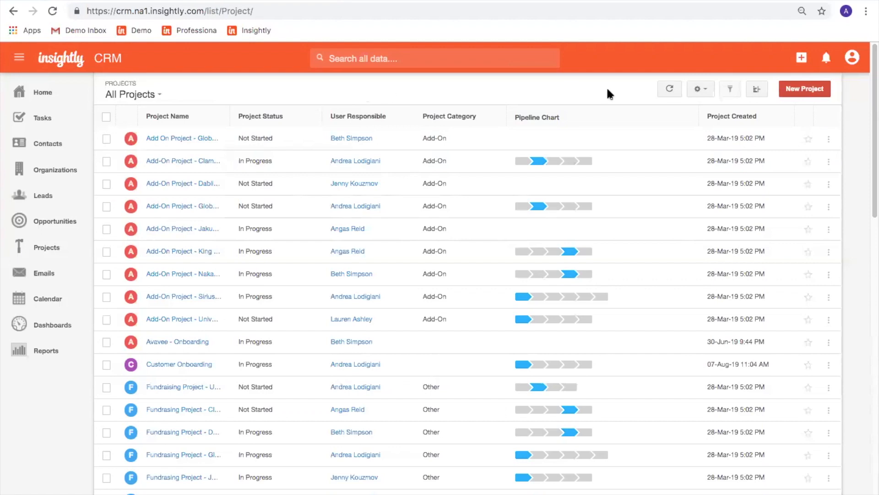
pyautogui.click(705, 94)
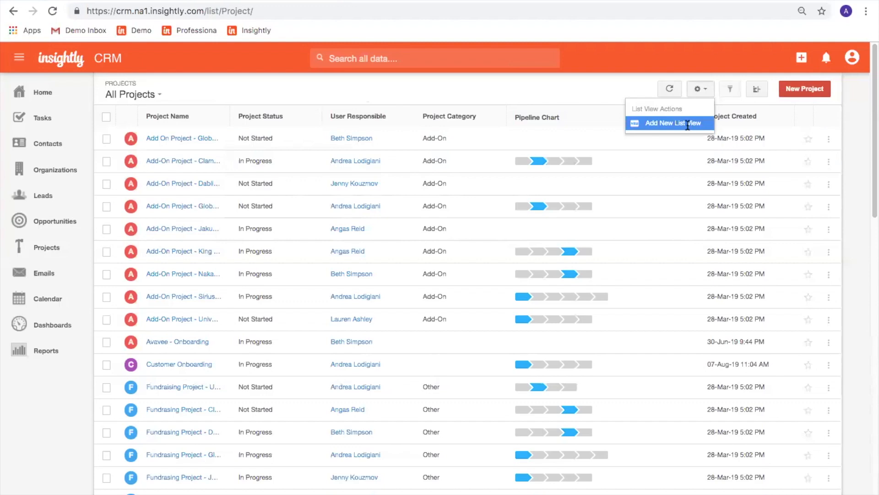
pyautogui.click(688, 123)
pyautogui.write('My Onboarding Accounts')
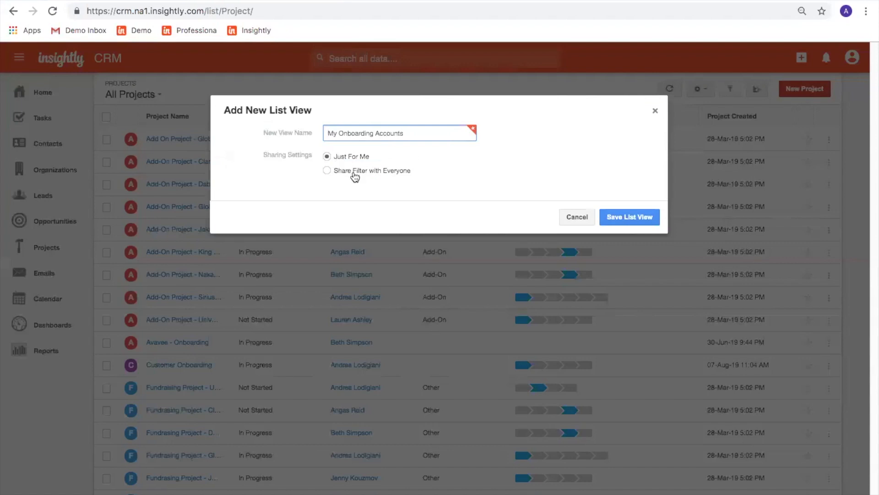
pyautogui.click(623, 224)
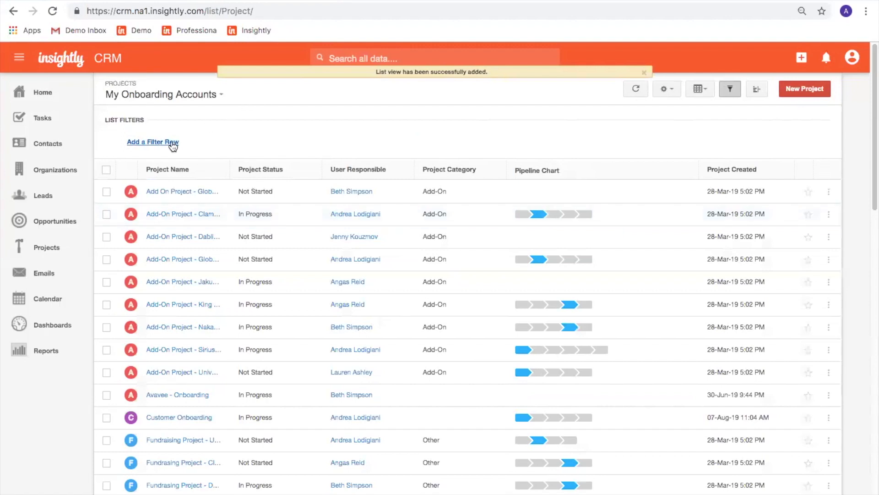
# Add a filter on User Responsible equal to the current user.
pyautogui.click(173, 145)
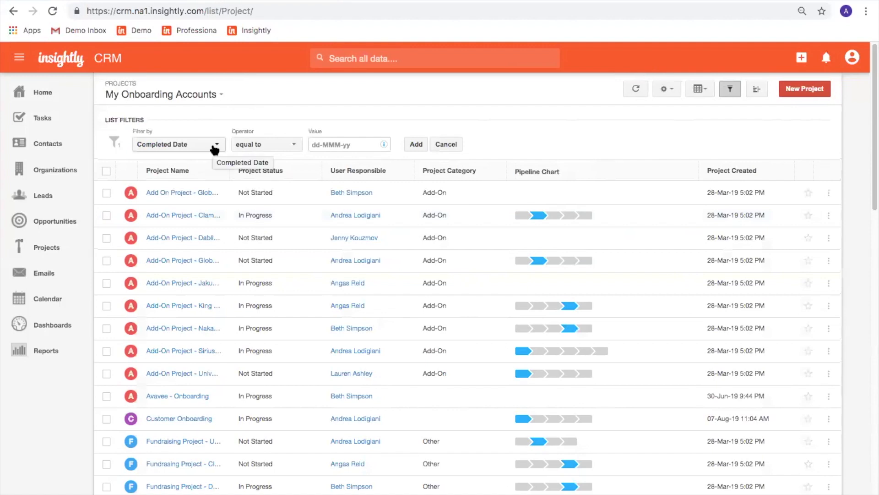
pyautogui.click(215, 145)
pyautogui.write('user')
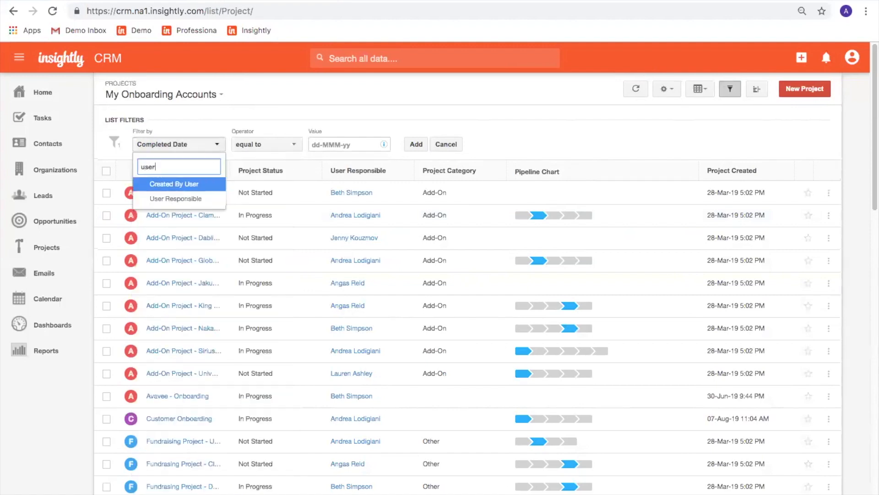
pyautogui.click(203, 198)
pyautogui.click(415, 145)
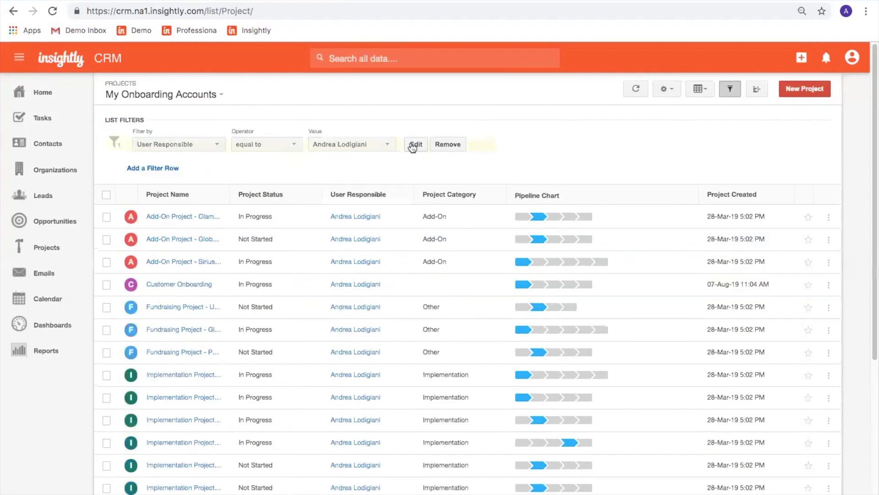
# Add a second filter: Project Category equal to Onboarding.
pyautogui.click(171, 169)
pyautogui.click(255, 173)
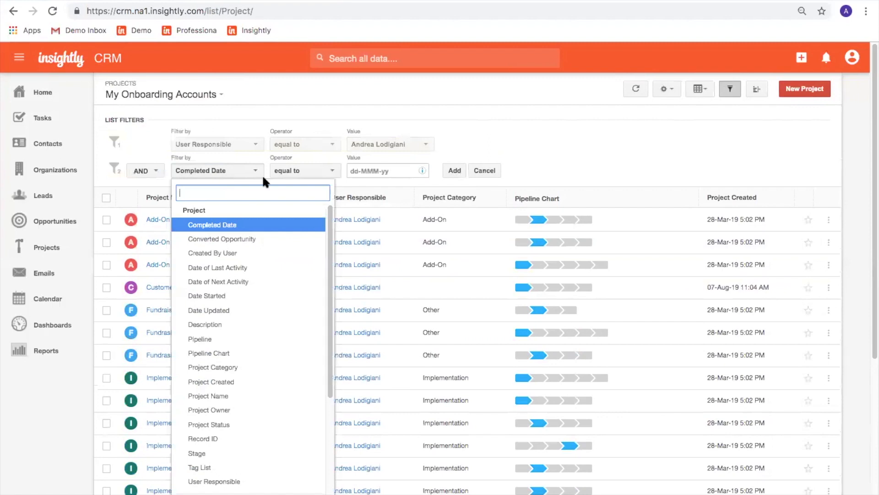
pyautogui.write('cat')
pyautogui.click(213, 208)
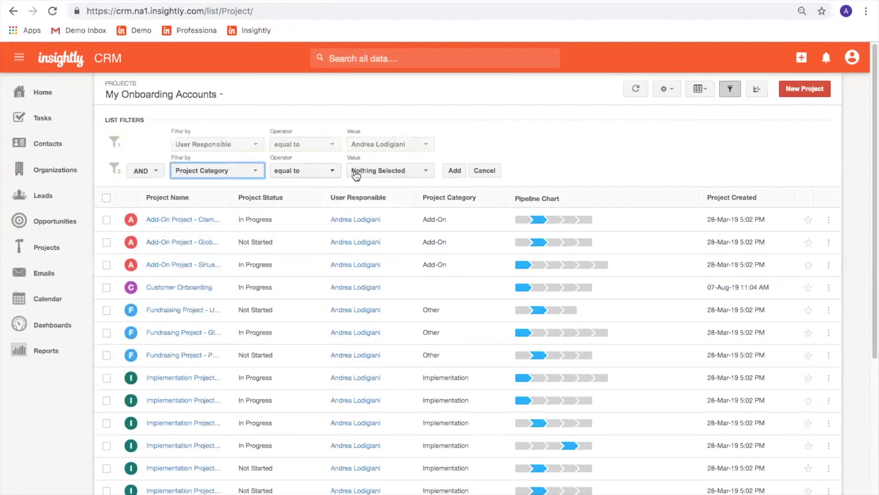
pyautogui.click(356, 174)
pyautogui.click(383, 246)
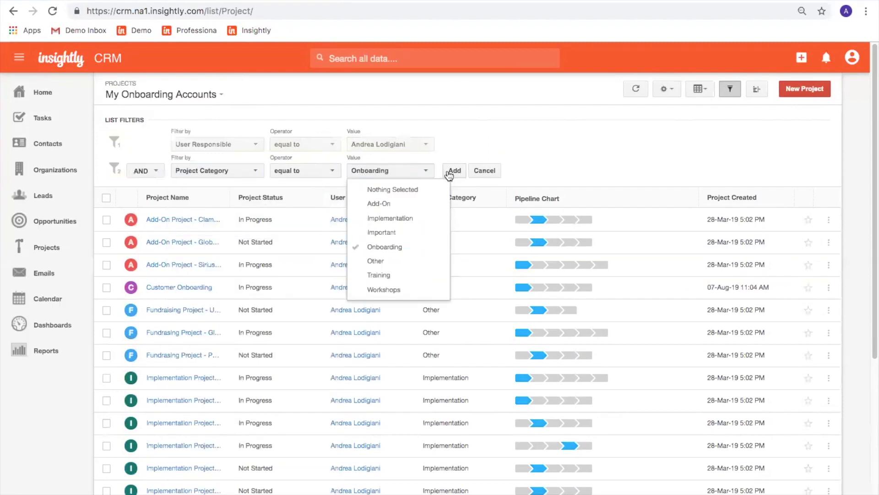
pyautogui.click(449, 173)
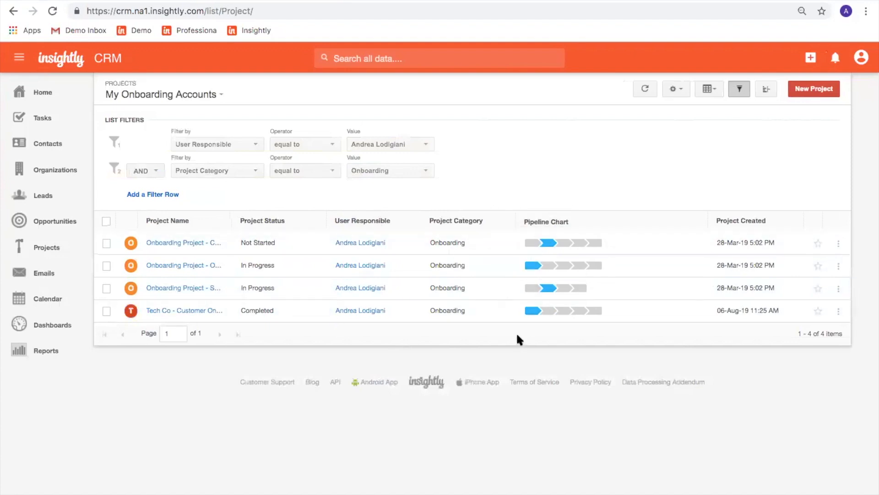
pyautogui.click(703, 99)
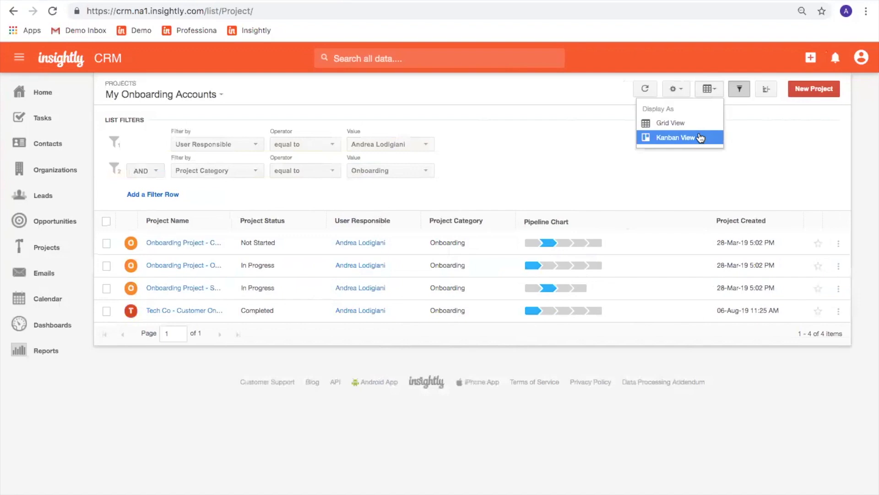
pyautogui.click(701, 137)
pyautogui.click(380, 132)
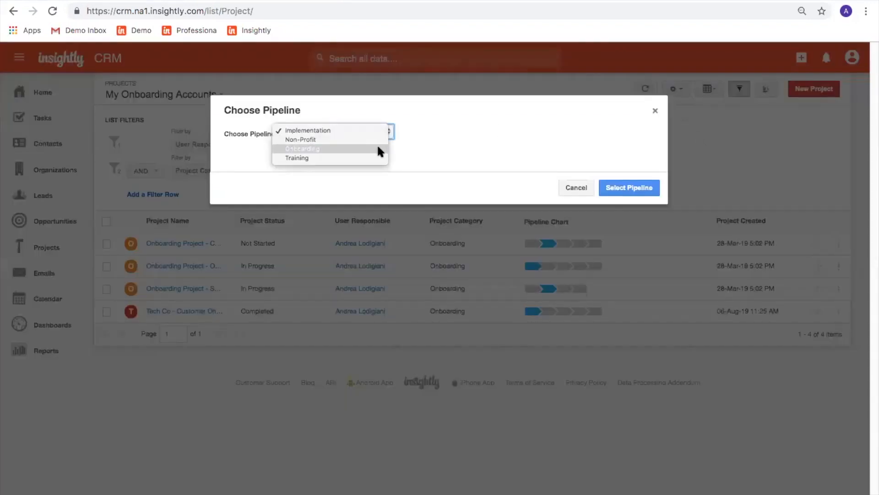
pyautogui.click(378, 147)
pyautogui.click(619, 192)
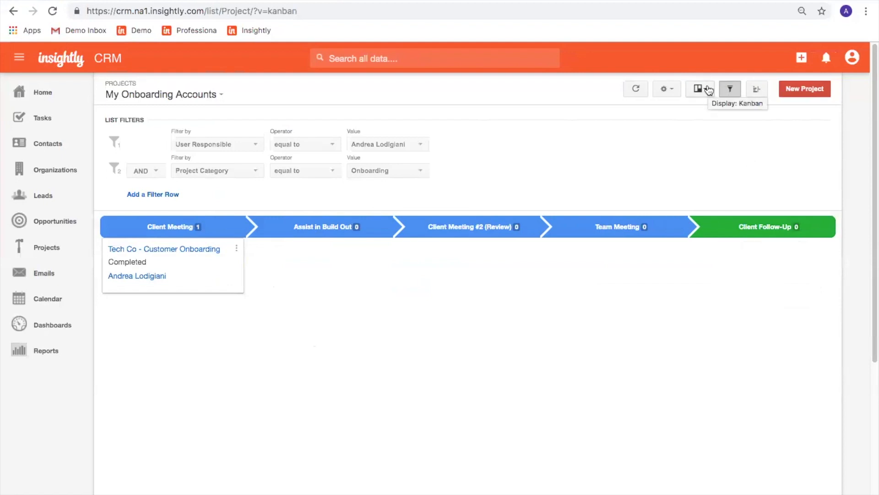
pyautogui.click(709, 91)
pyautogui.click(688, 121)
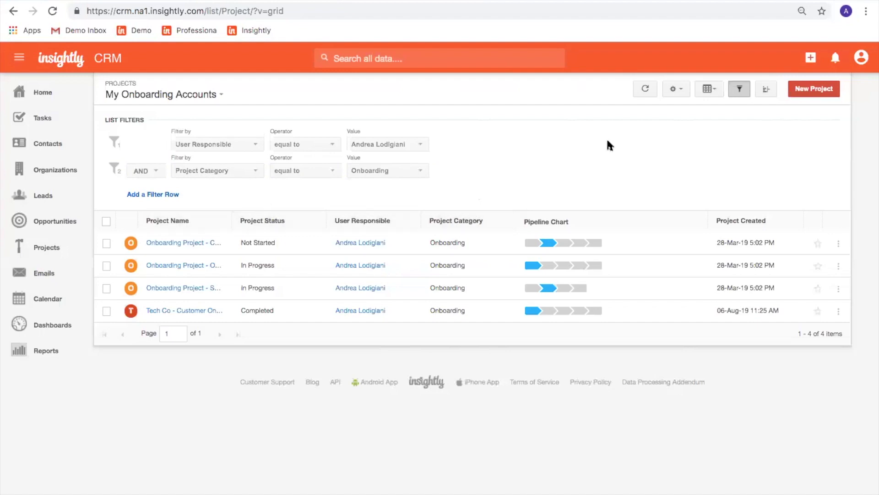
# Remove the User Responsible and Project Category columns from the visible columns.
pyautogui.click(676, 89)
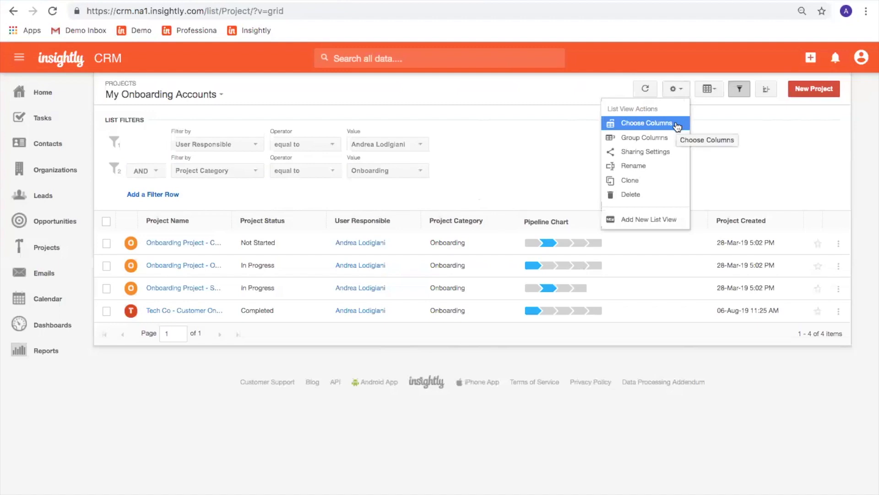
pyautogui.click(677, 123)
pyautogui.click(463, 167)
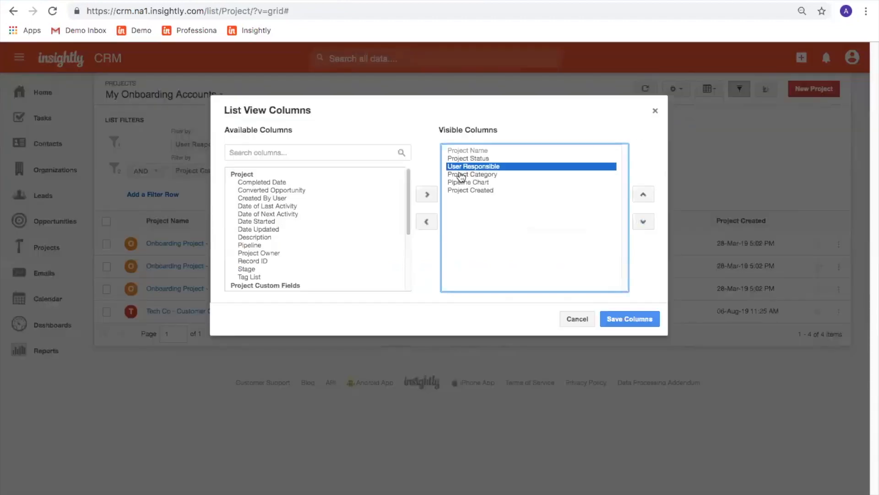
pyautogui.click(427, 222)
pyautogui.click(476, 168)
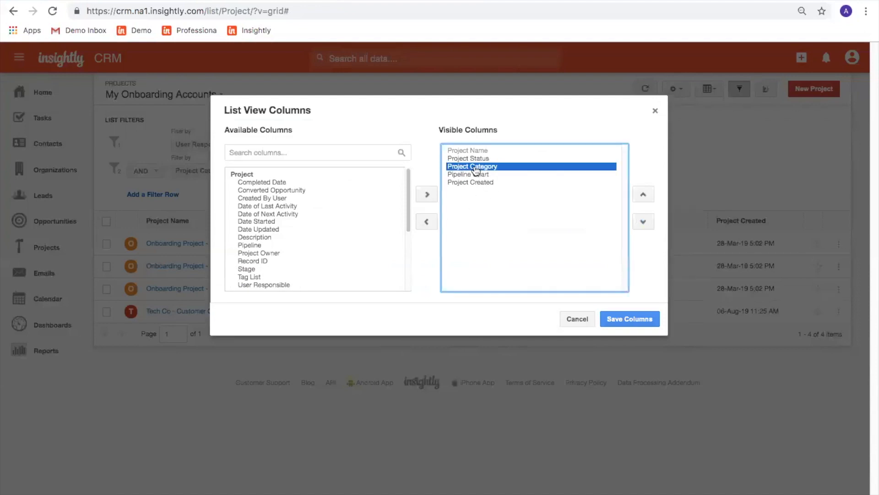
pyautogui.click(426, 222)
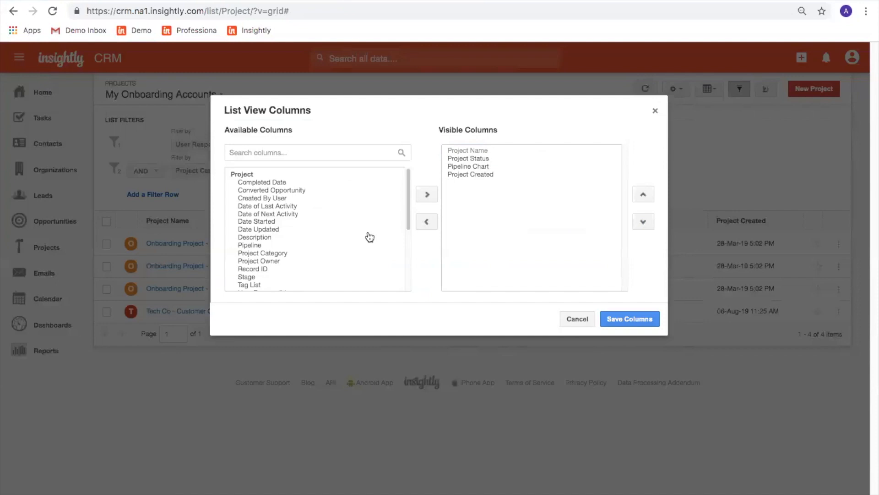
# Add the Actual Due Date column to the visible columns and save.
pyautogui.write('org')
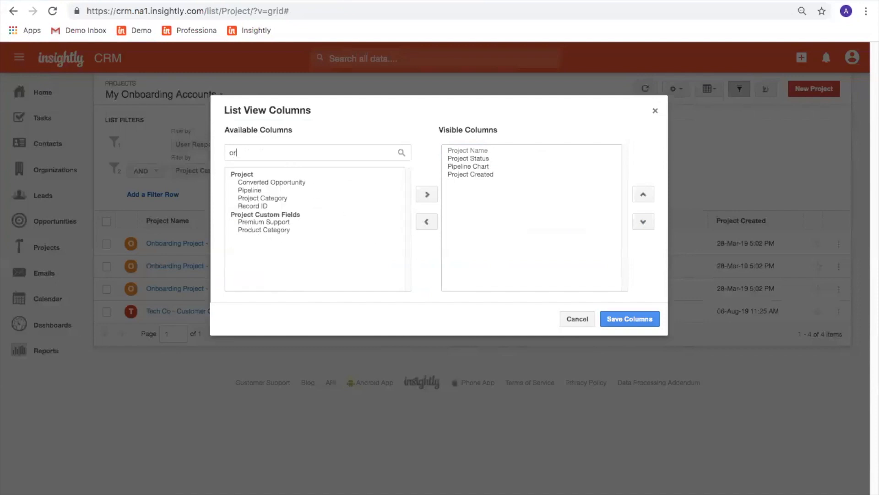
pyautogui.press('BackSpace')
pyautogui.press('BackSpace')
pyautogui.press('BackSpace')
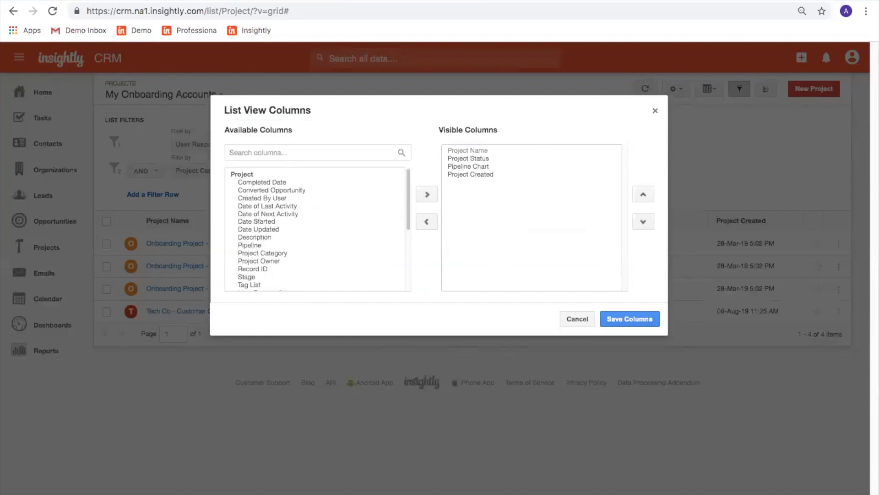
pyautogui.scroll(-2, 325, 237)
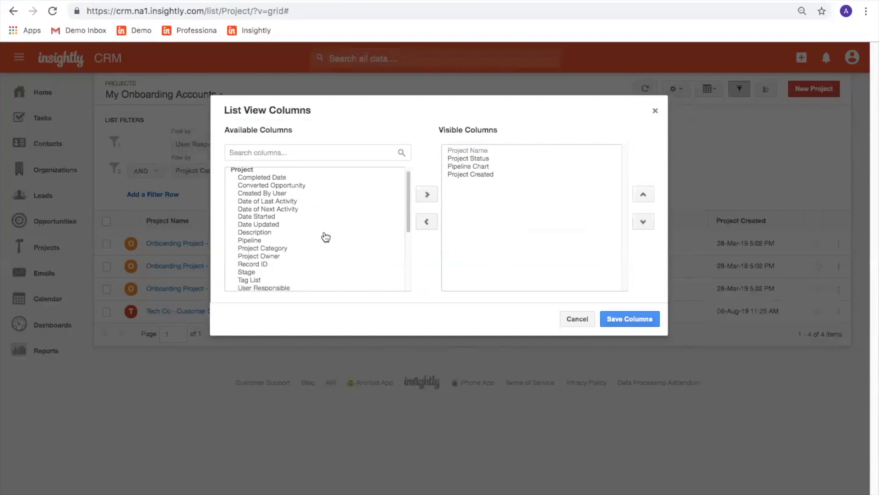
pyautogui.scroll(-3, 304, 251)
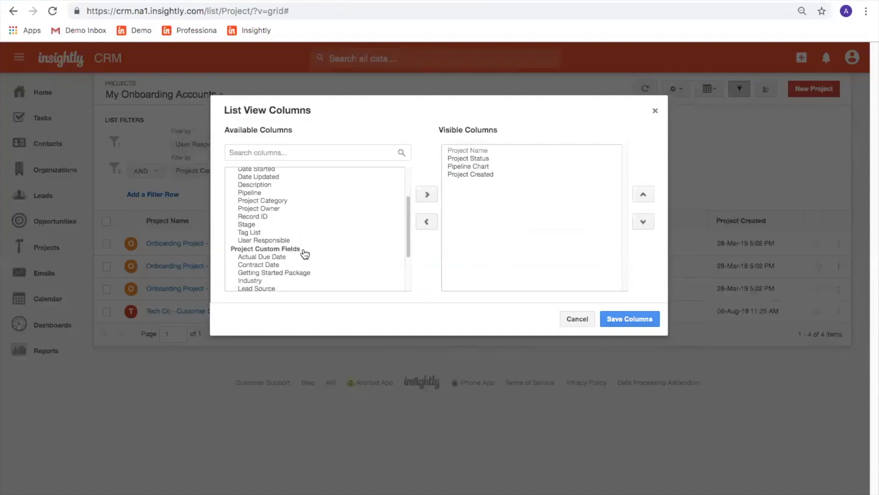
pyautogui.click(289, 232)
pyautogui.click(429, 194)
pyautogui.click(612, 316)
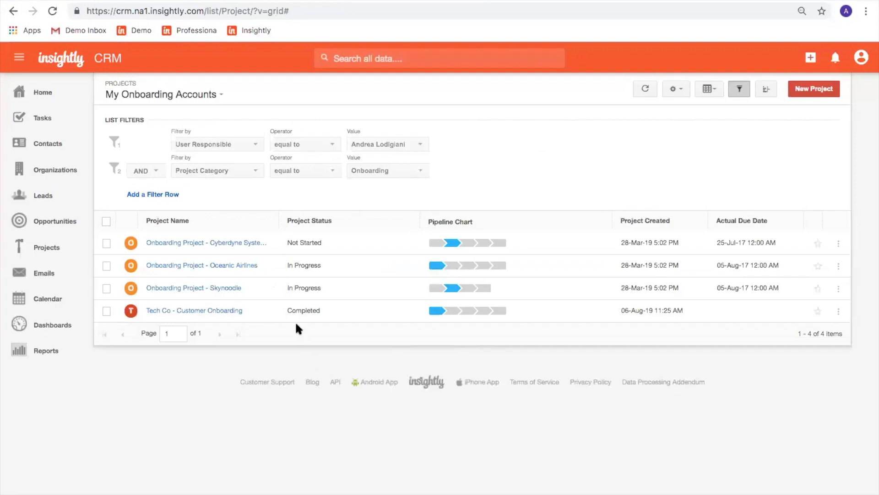
# Collapse the project filters, review the saved views, then go to Organizations.
pyautogui.click(739, 89)
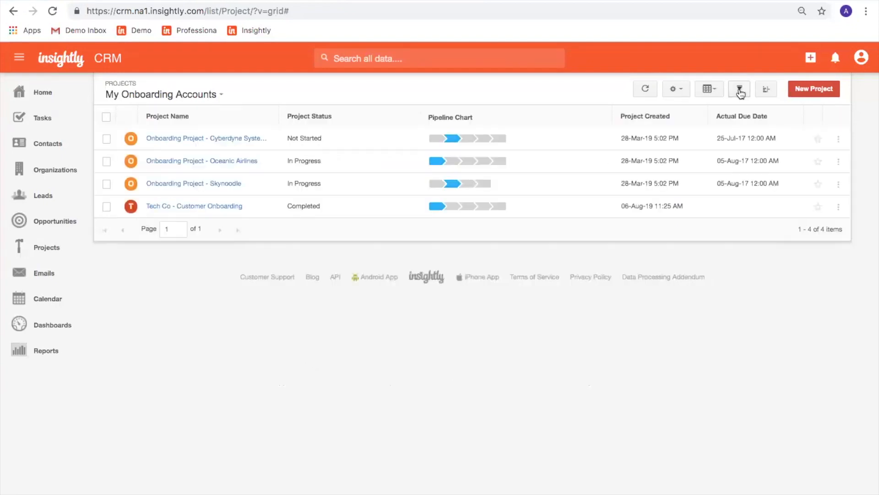
pyautogui.click(194, 96)
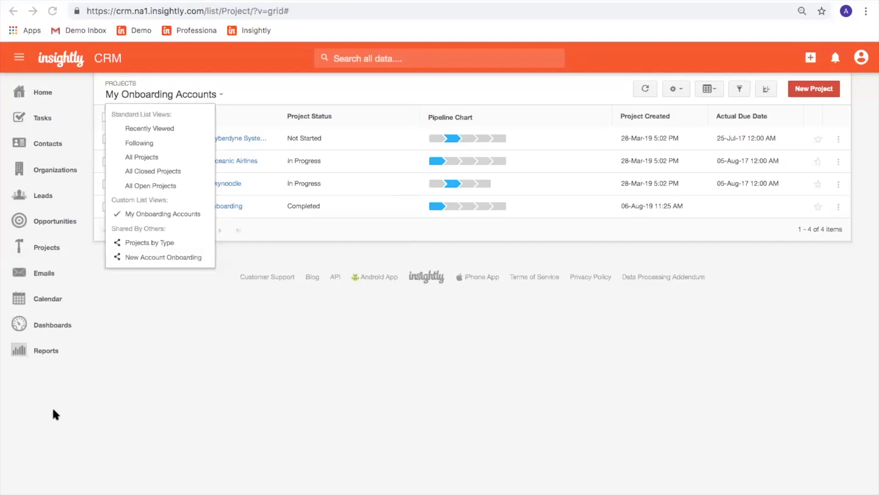
pyautogui.click(166, 400)
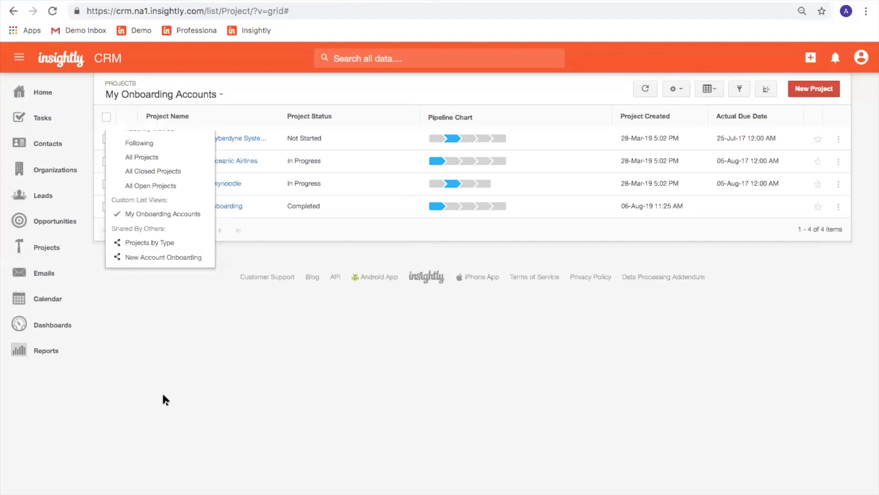
pyautogui.click(59, 173)
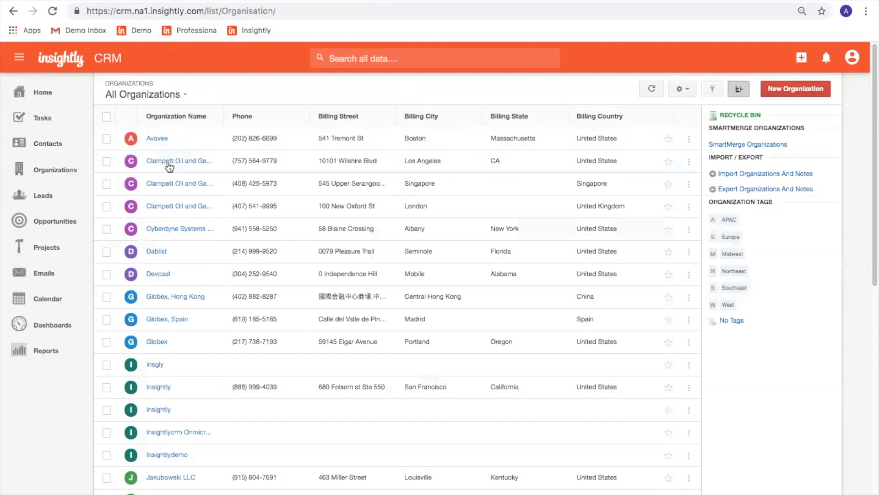
# Open Clampett Oil and Gas Corp., review its Related records, then its Activity tab.
pyautogui.click(168, 164)
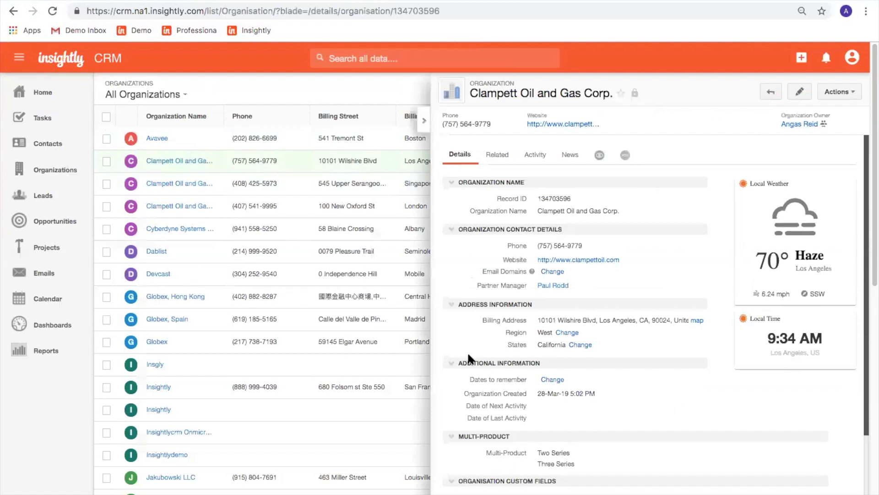
pyautogui.scroll(-1, 467, 444)
pyautogui.scroll(1, 467, 444)
pyautogui.click(503, 155)
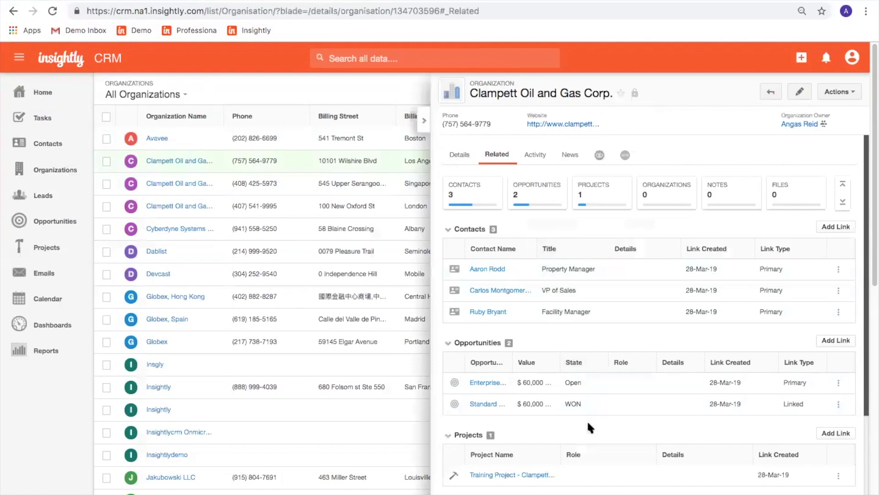
pyautogui.scroll(-1, 581, 425)
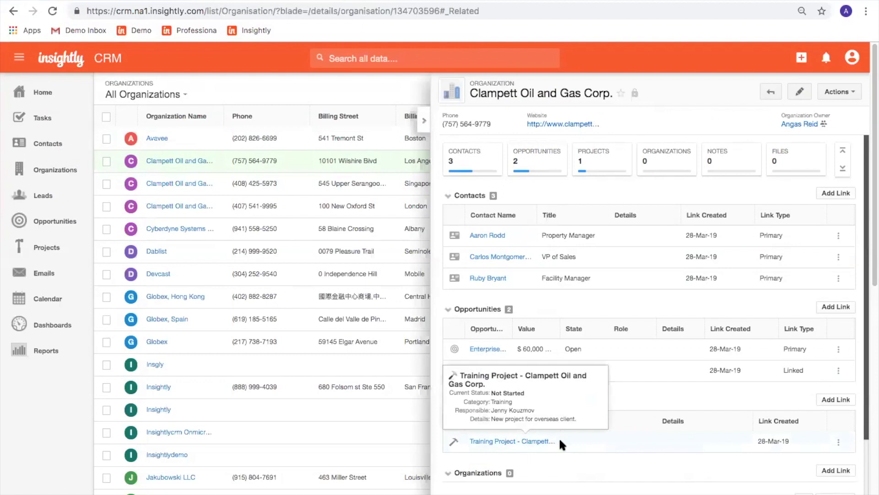
pyautogui.scroll(-1, 610, 477)
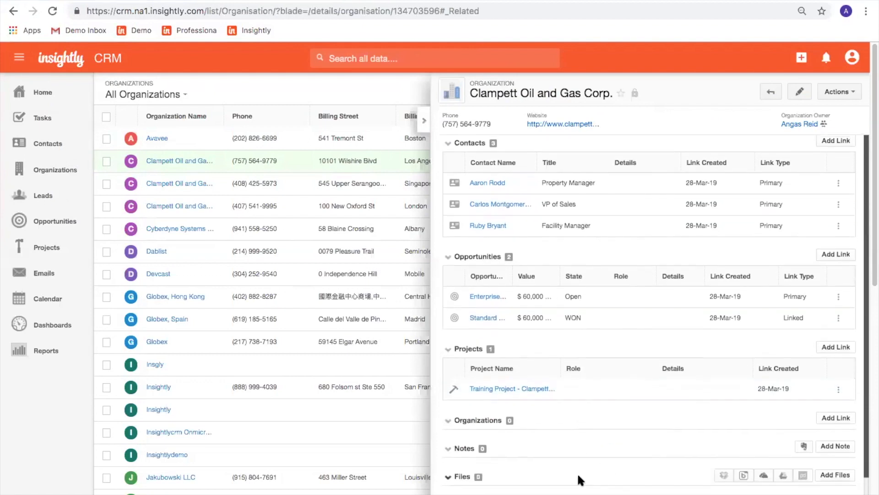
pyautogui.scroll(2, 581, 479)
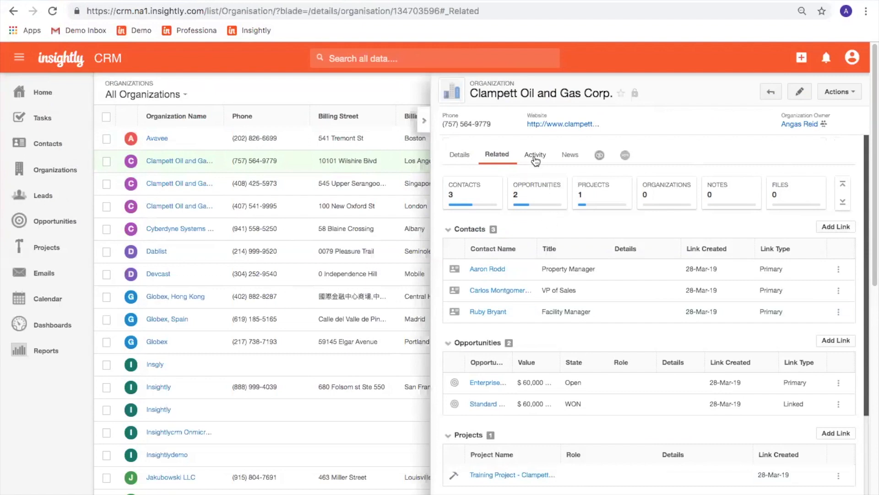
pyautogui.click(534, 156)
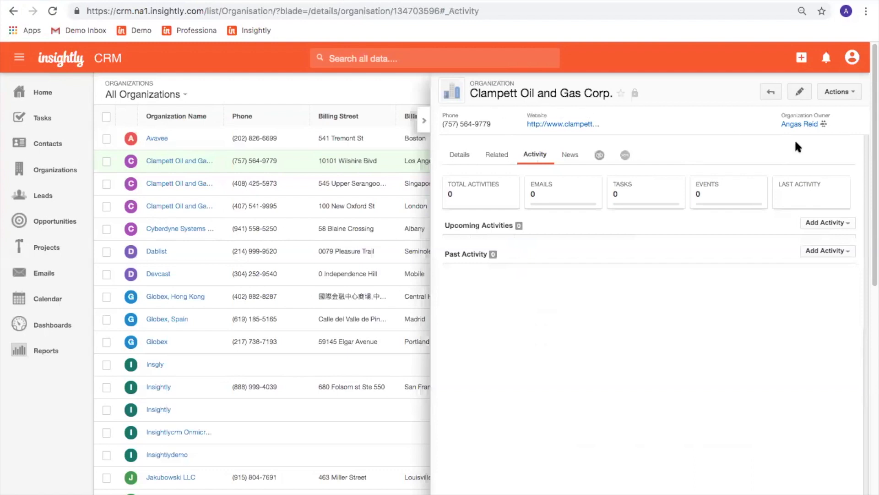
# Add a new contact for the organization, entering first and last name, phone and e-mail.
pyautogui.click(841, 93)
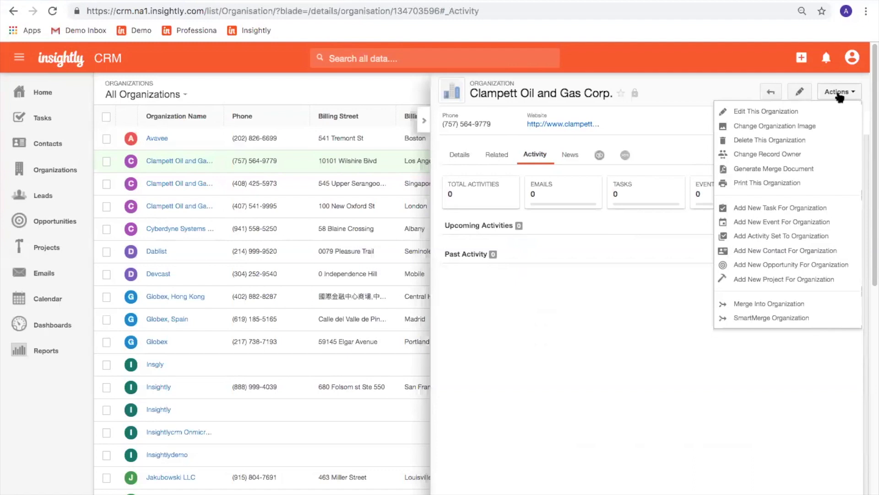
pyautogui.click(833, 251)
pyautogui.click(374, 139)
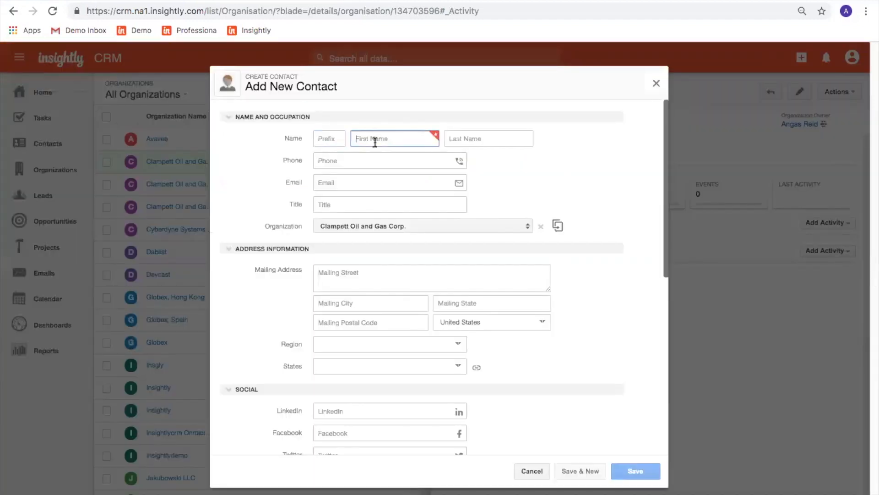
pyautogui.click(463, 145)
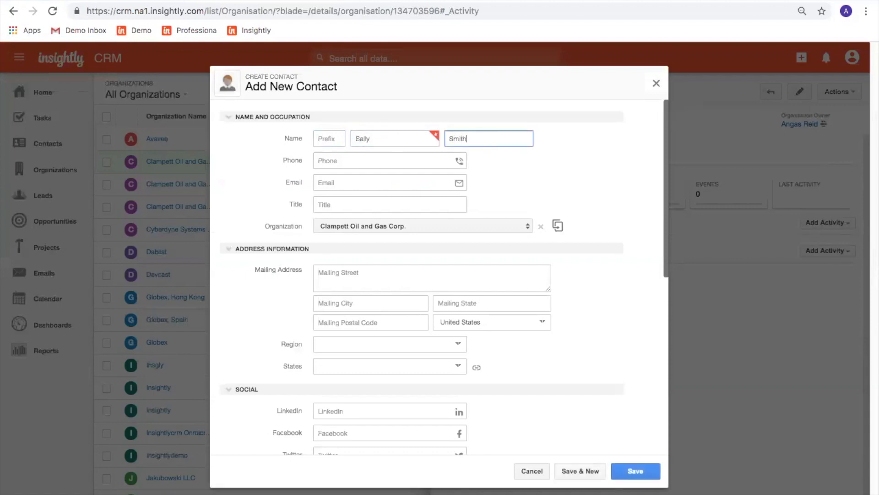
pyautogui.press('Tab')
pyautogui.write('555')
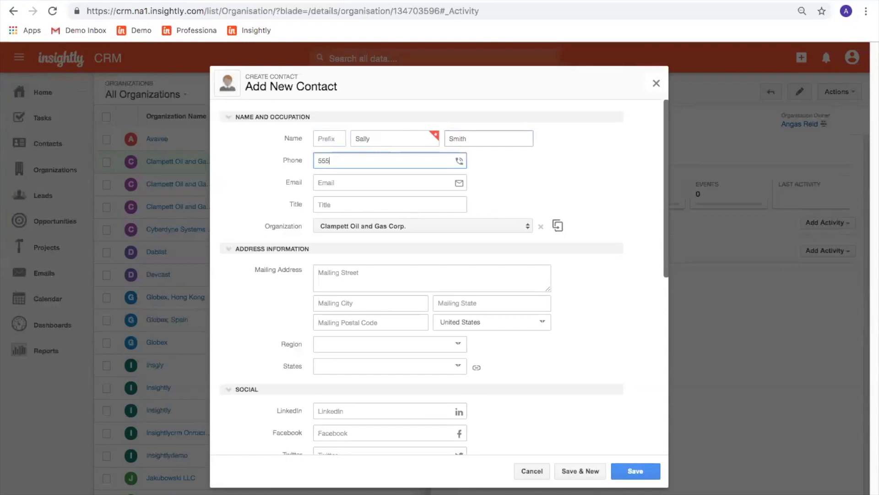
pyautogui.write('55555555')
pyautogui.press('Tab')
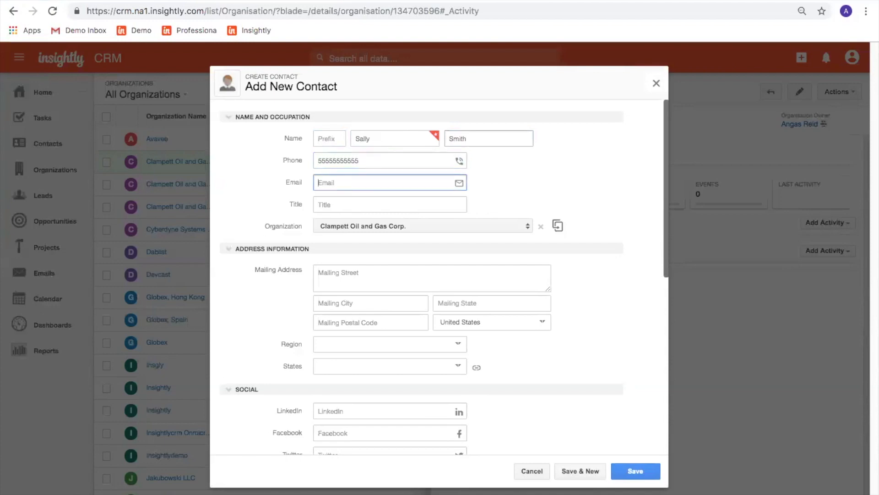
# Set the contact's title to 'Sr. VP of Sales' and save.
pyautogui.click(435, 204)
pyautogui.write('New Sr.')
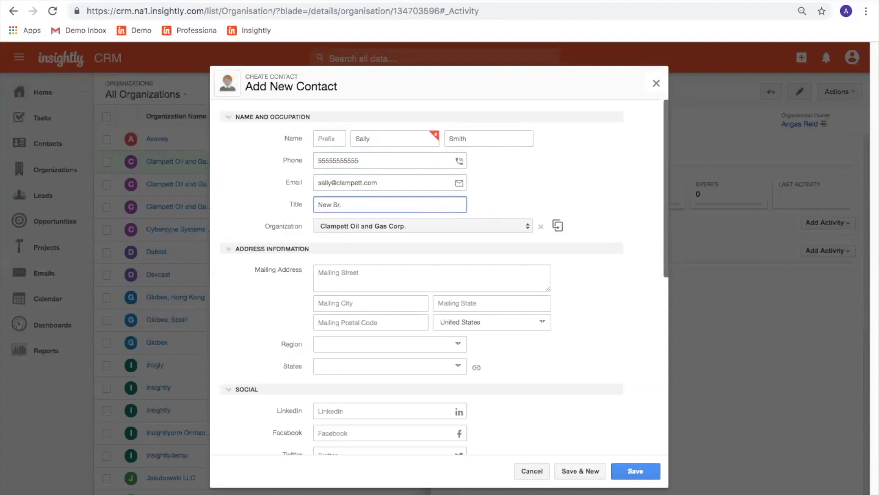
pyautogui.tripleClick(426, 202)
pyautogui.write('Sr. VP of Sales')
pyautogui.click(625, 473)
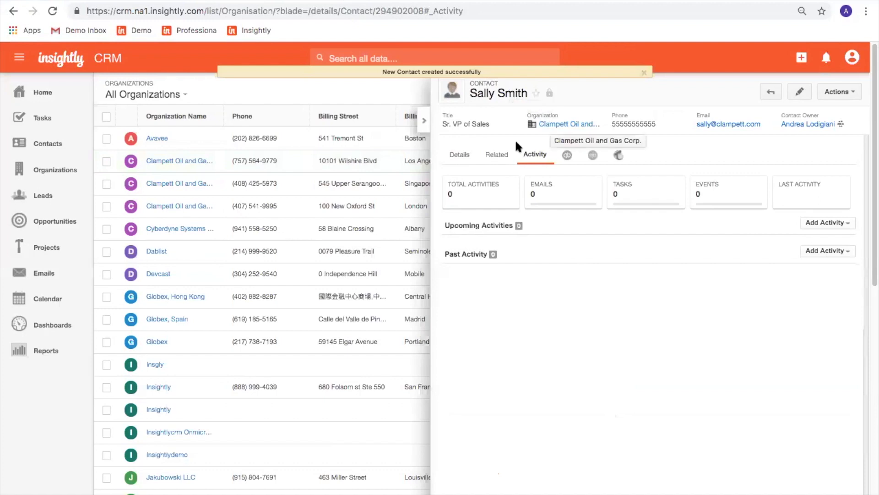
# Follow the contact's Clampett Oil and Gas Corp. link and view its four related contacts.
pyautogui.click(492, 155)
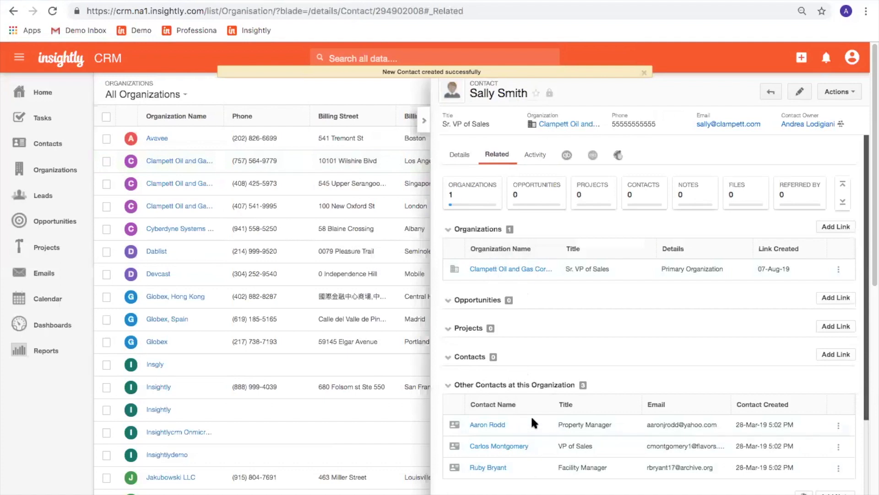
pyautogui.click(591, 123)
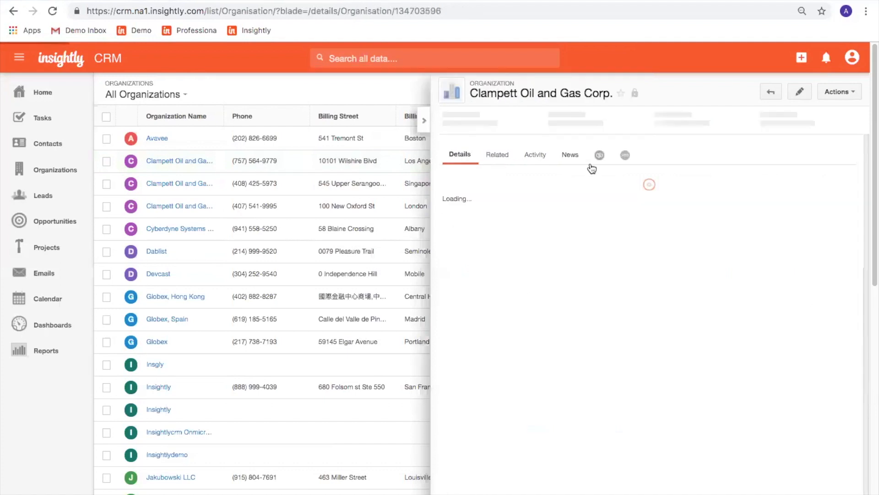
pyautogui.click(496, 156)
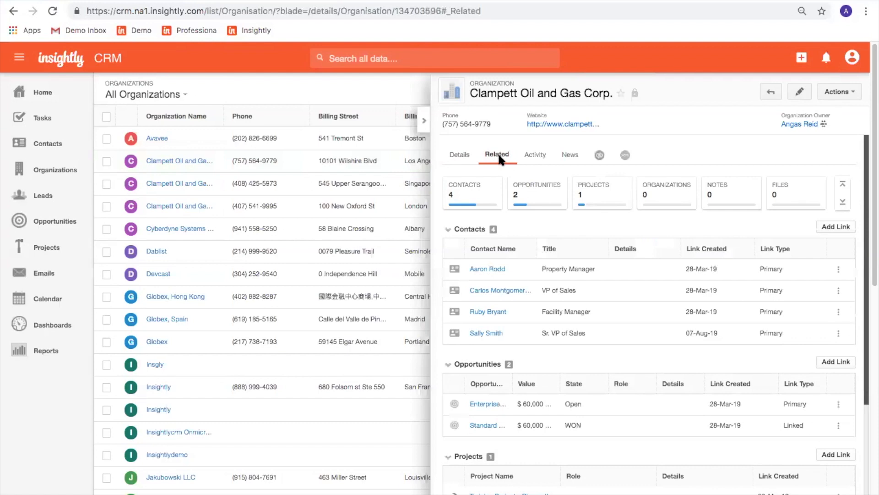
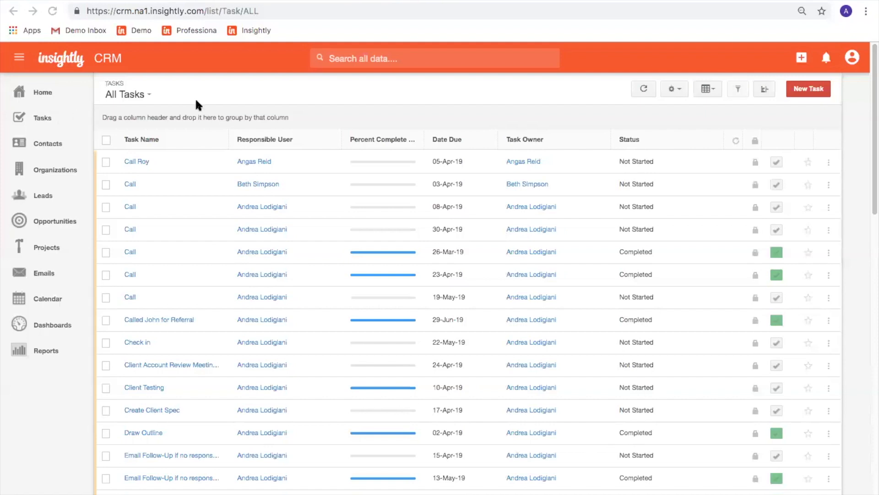
# Show the standard and shared task list views from the All Tasks title dropdown.
pyautogui.click(123, 94)
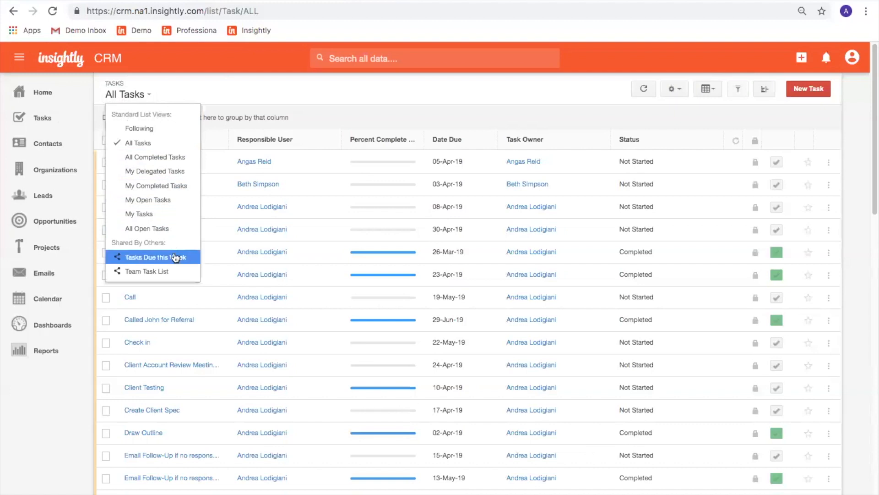
# Switch to Tasks Due this Week, keep its Date Due after Last Week filter, then hide the filters.
pyautogui.click(119, 260)
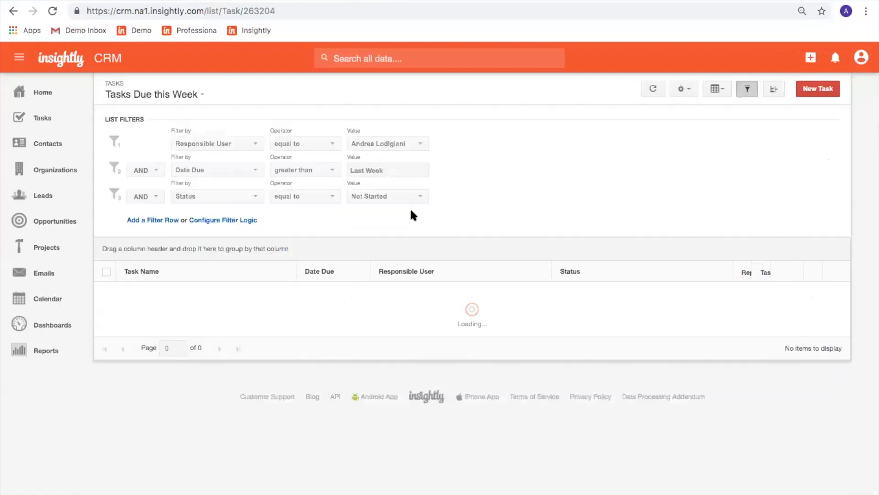
pyautogui.moveTo(392, 153)
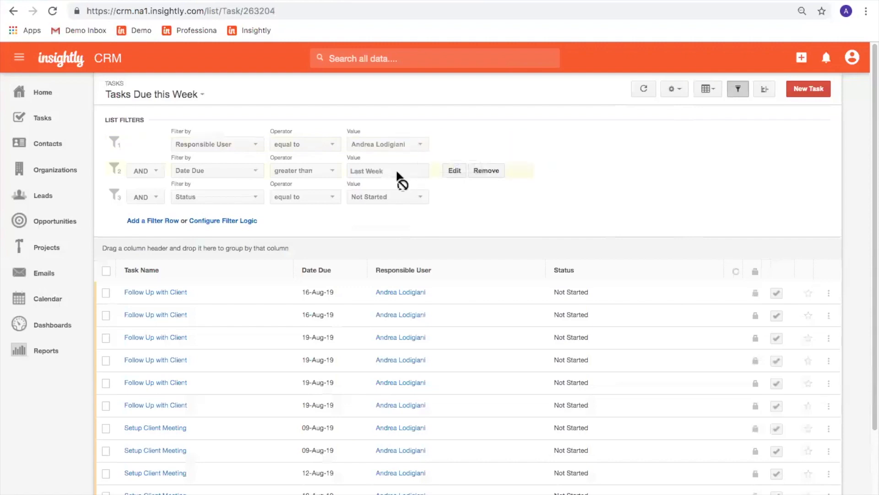
pyautogui.click(455, 170)
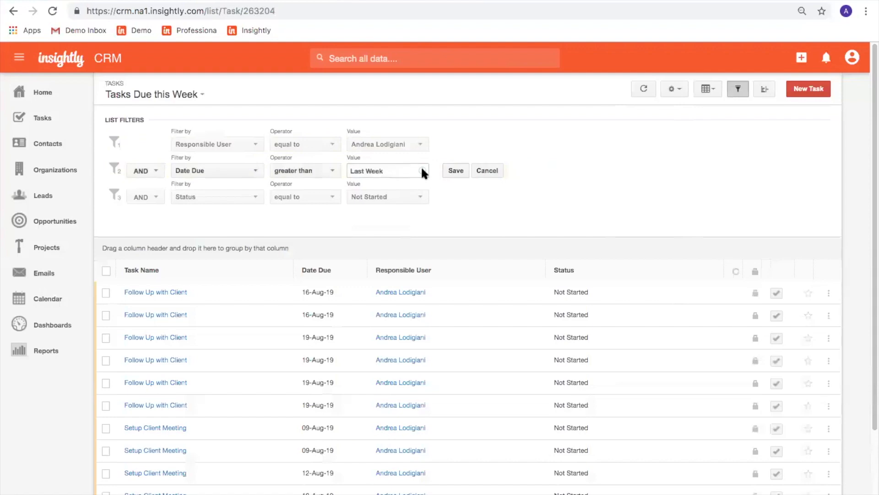
pyautogui.moveTo(422, 171)
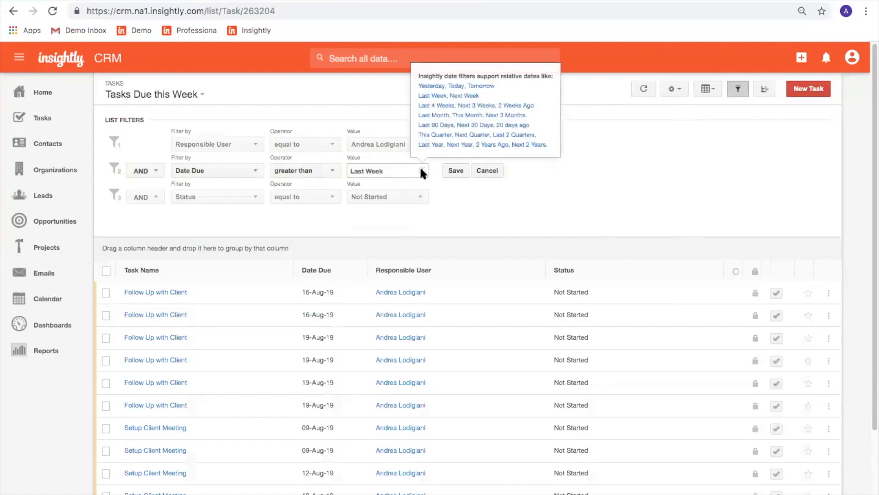
pyautogui.click(452, 172)
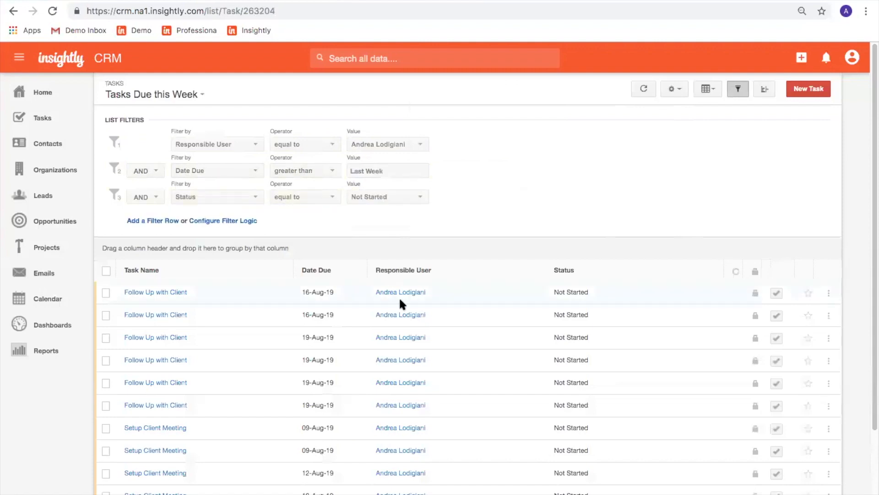
pyautogui.click(738, 90)
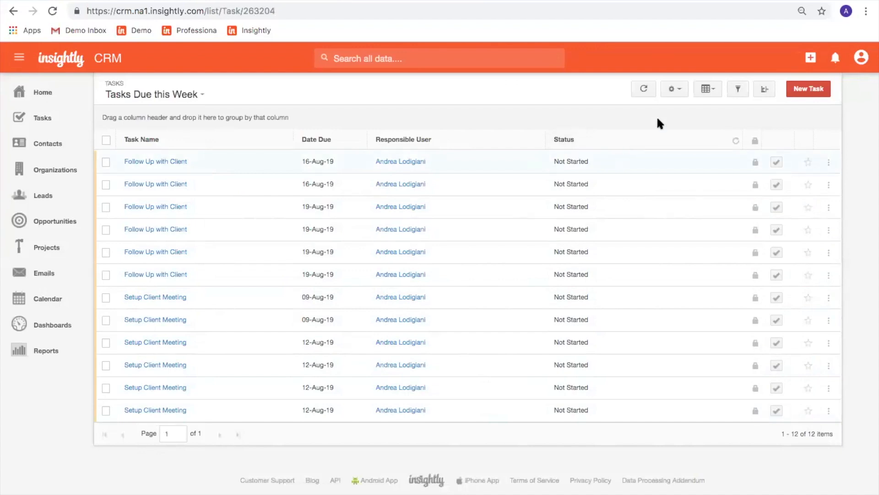
# Preview the weekly tasks in Compact View, then return them to Grid View.
pyautogui.click(702, 92)
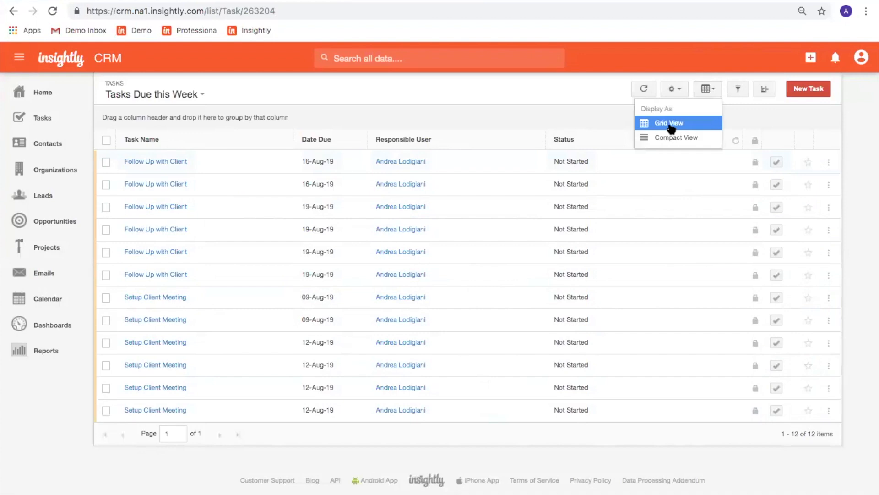
pyautogui.click(663, 138)
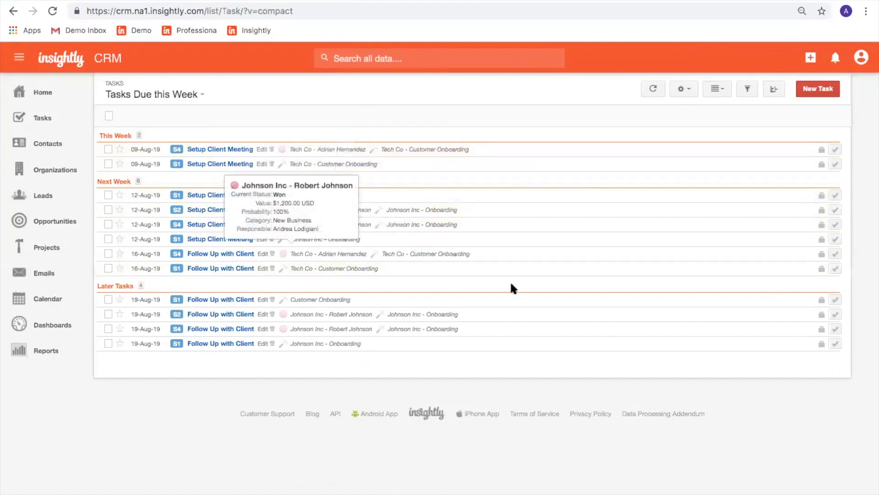
pyautogui.click(715, 88)
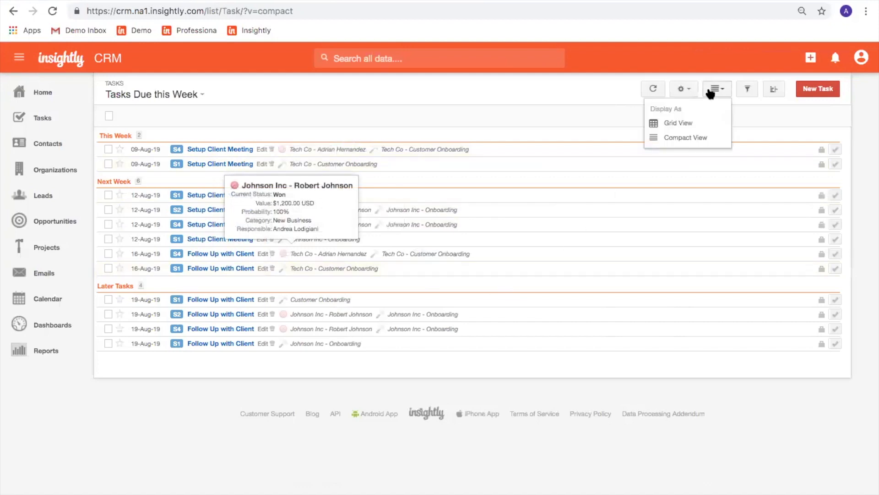
pyautogui.click(697, 123)
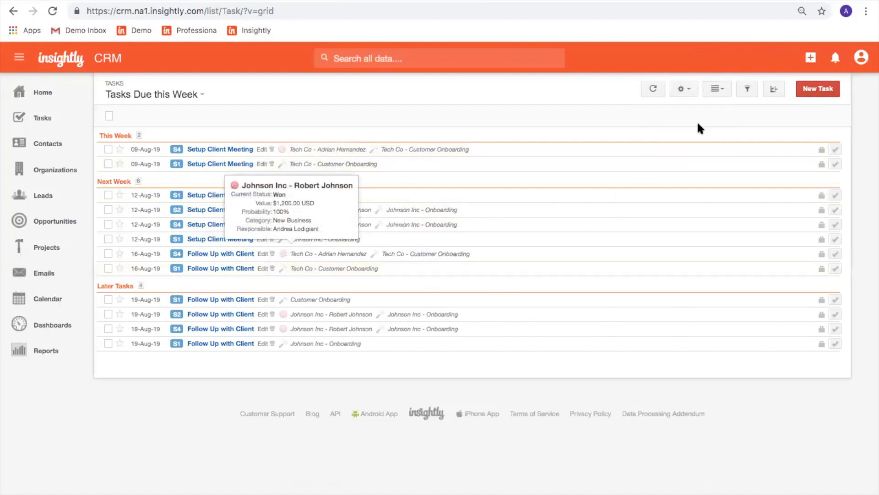
pyautogui.click(682, 89)
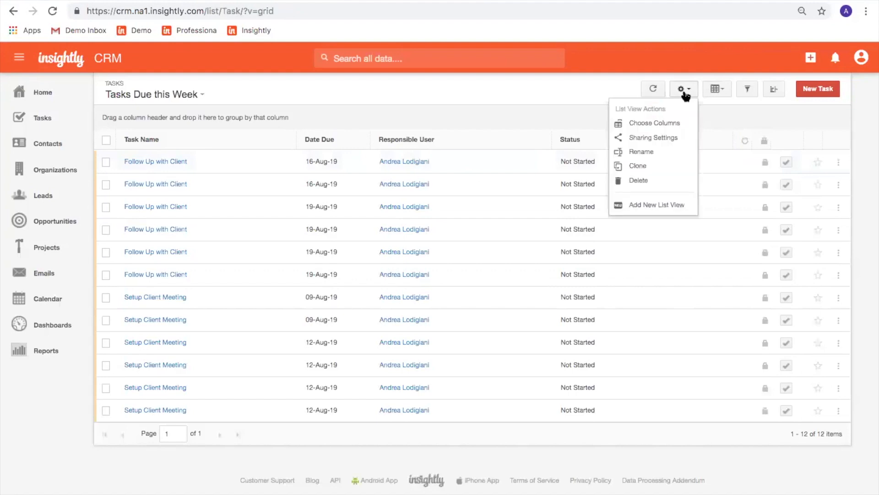
# Add Linked Contact and Linked Opportunity as visible columns in the Tasks Due this Week grid.
pyautogui.click(680, 123)
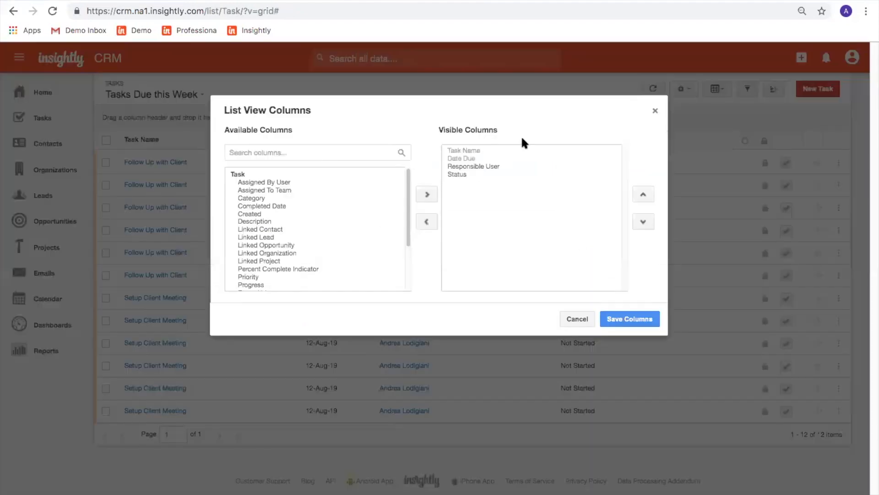
pyautogui.write('linke')
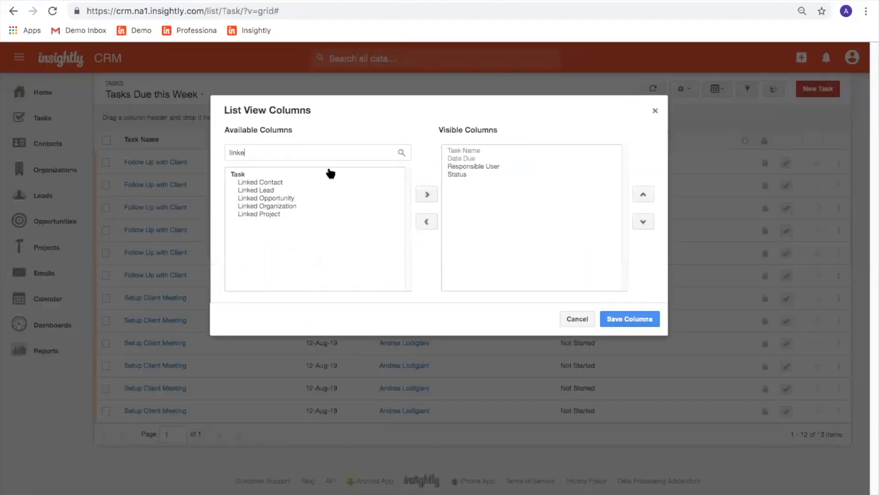
pyautogui.click(311, 184)
pyautogui.click(435, 197)
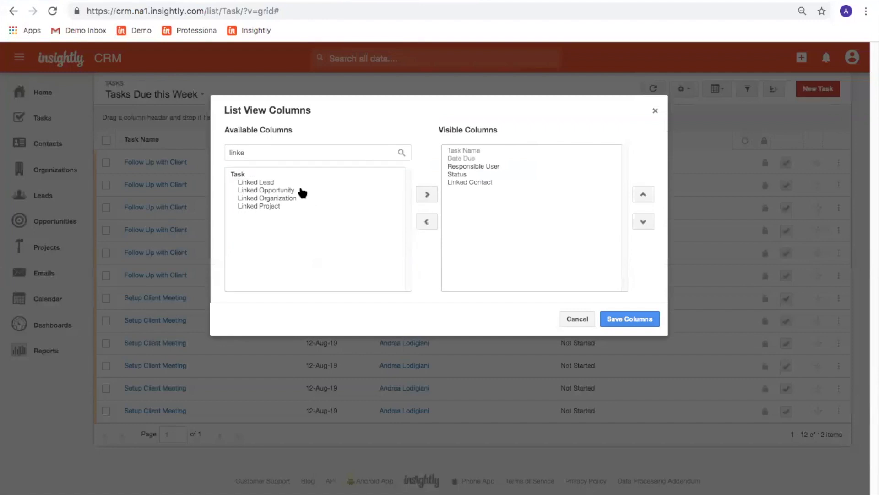
pyautogui.click(345, 193)
pyautogui.click(427, 196)
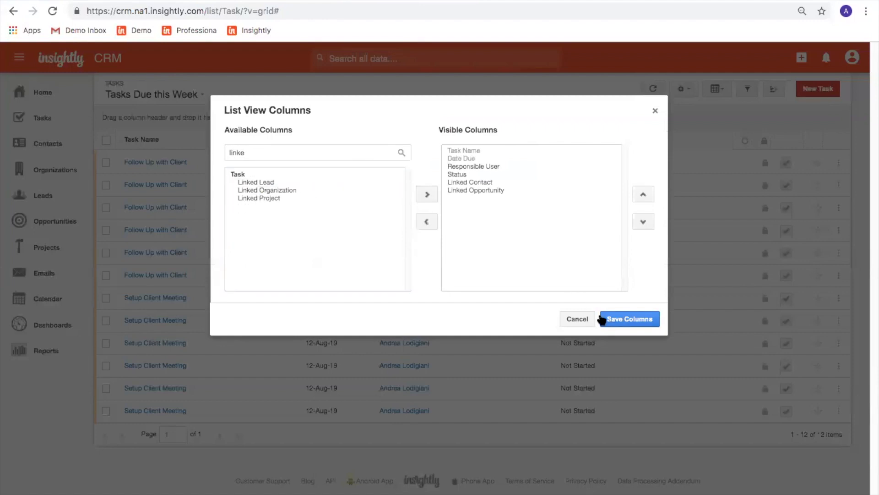
pyautogui.click(614, 320)
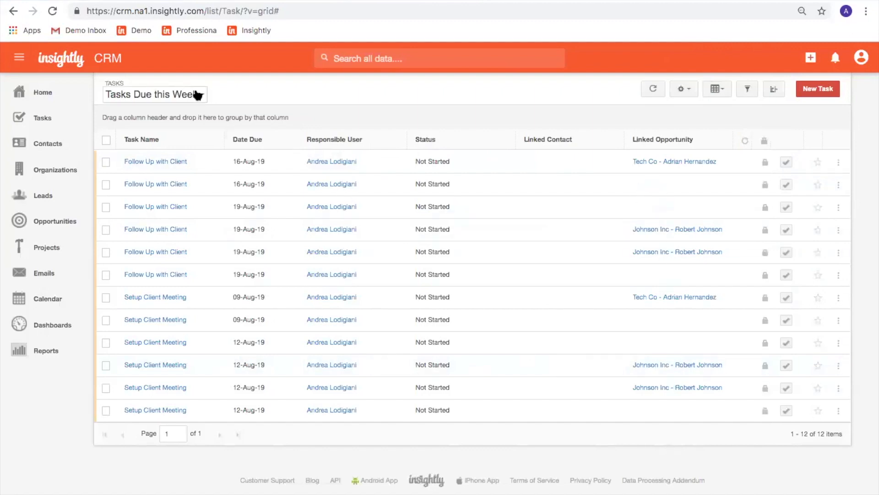
pyautogui.click(198, 94)
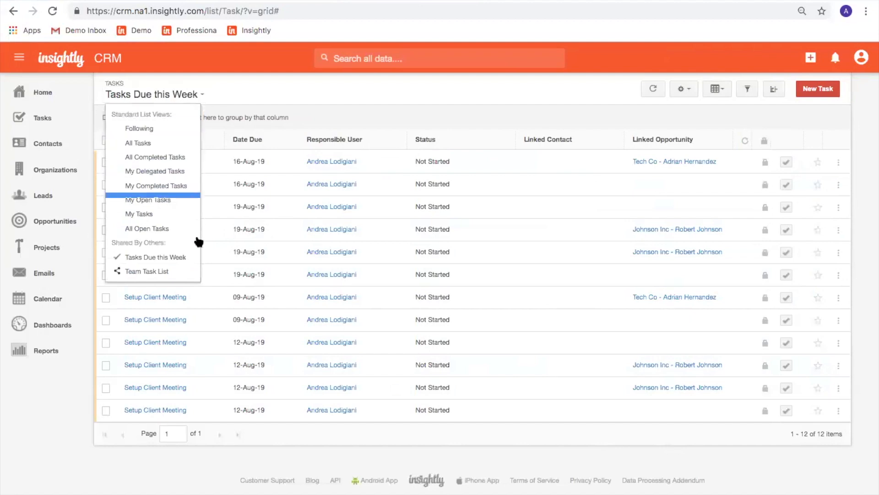
# Switch to the Team Task List and review its Status not equal to Completed filter.
pyautogui.click(150, 273)
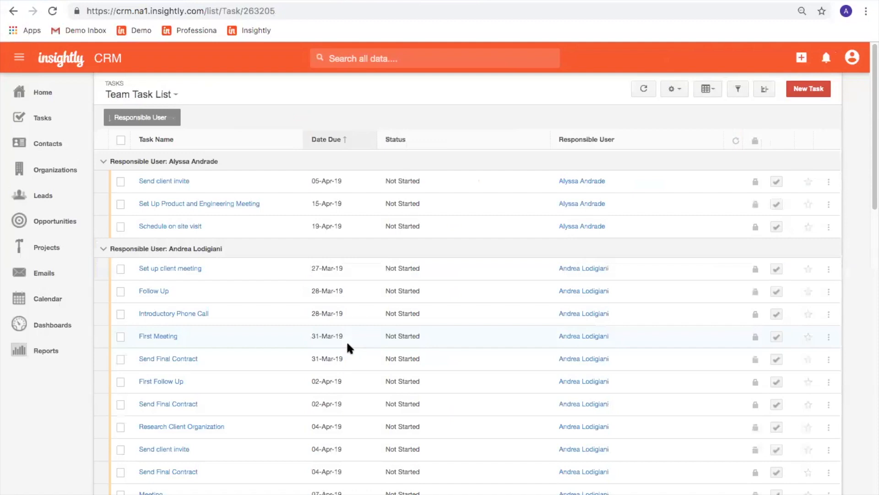
pyautogui.click(739, 90)
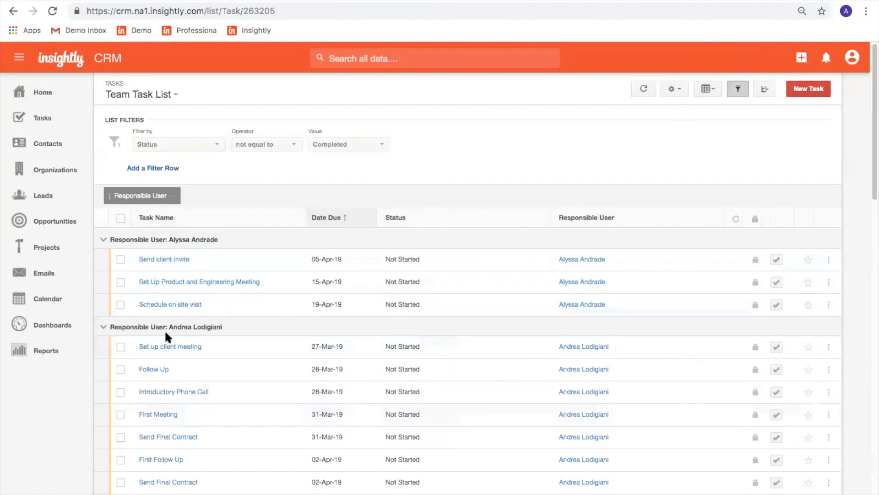
pyautogui.scroll(-1, 166, 333)
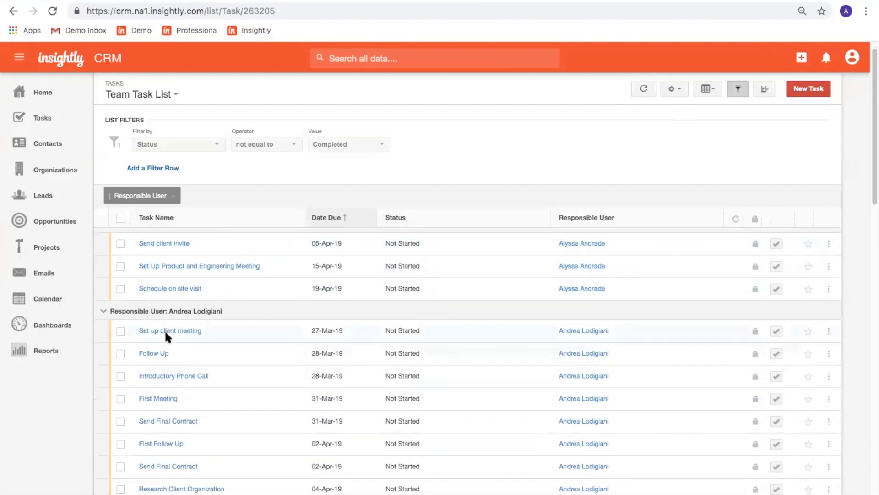
pyautogui.scroll(1, 164, 328)
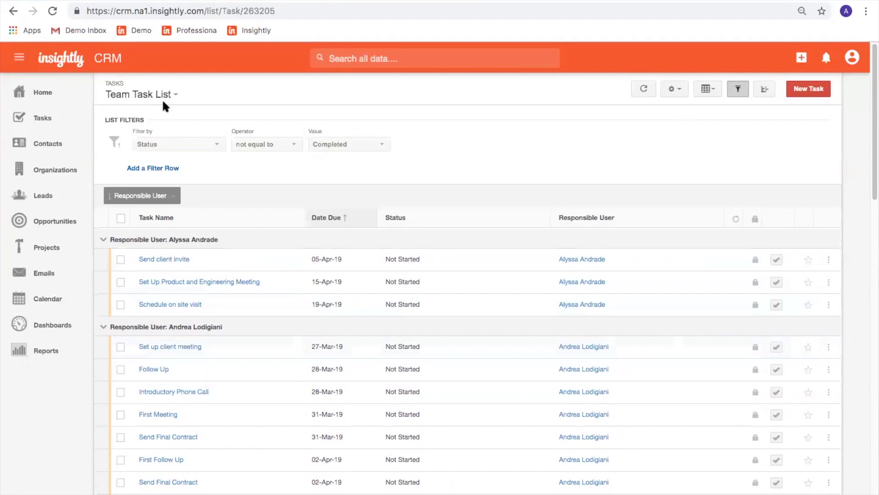
pyautogui.click(732, 93)
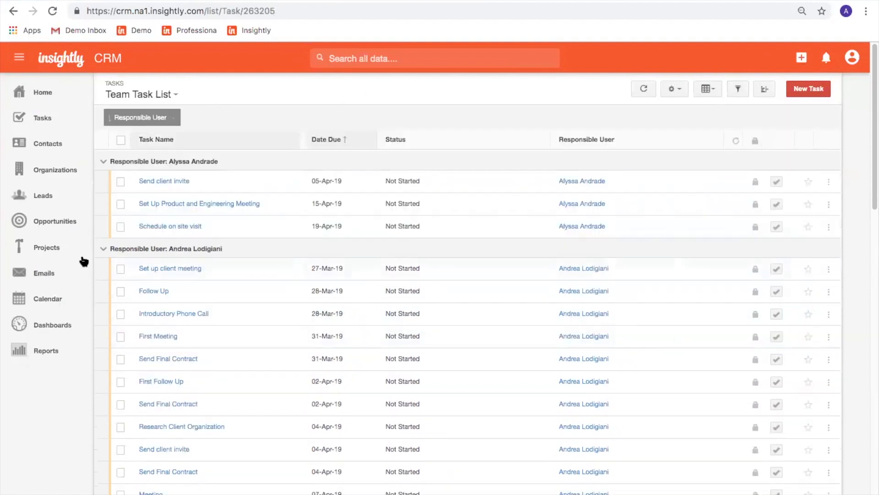
pyautogui.click(45, 300)
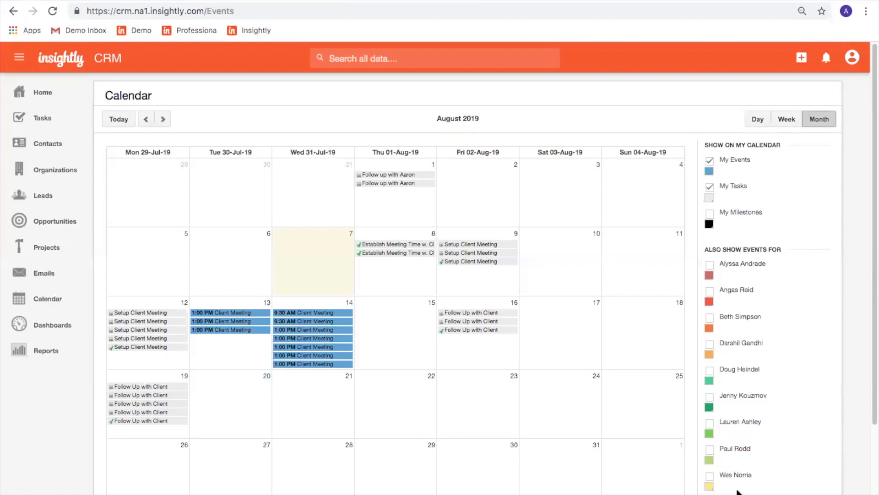
# Scroll down the August 2019 calendar and follow the Change Calendar Sync Settings link.
pyautogui.scroll(-3, 737, 493)
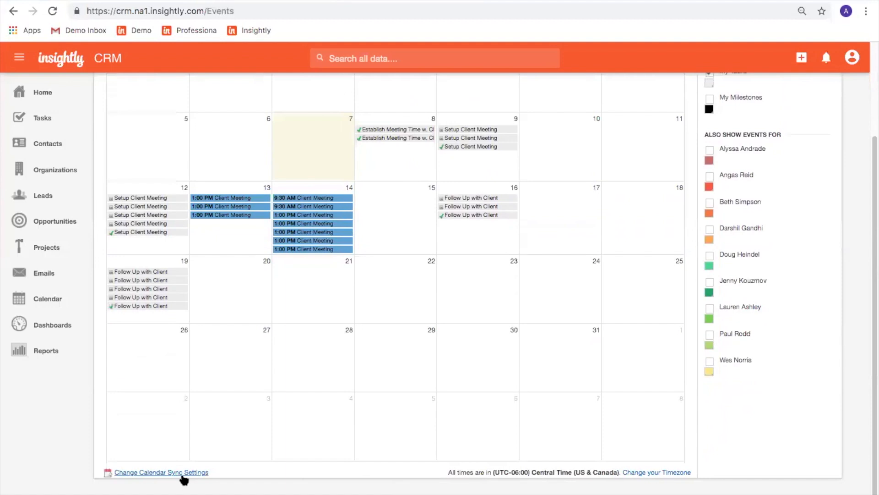
pyautogui.click(182, 474)
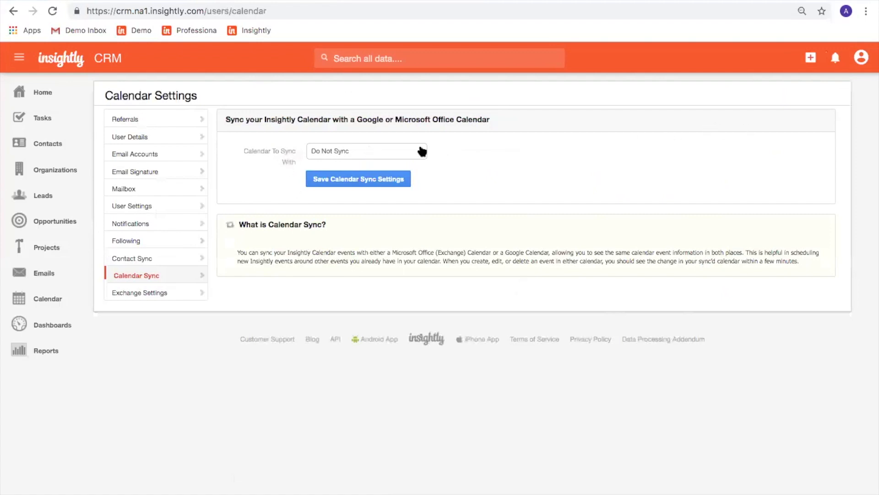
# Check the Calendar To Sync With choices, leaving it set to Do Not Sync.
pyautogui.click(419, 152)
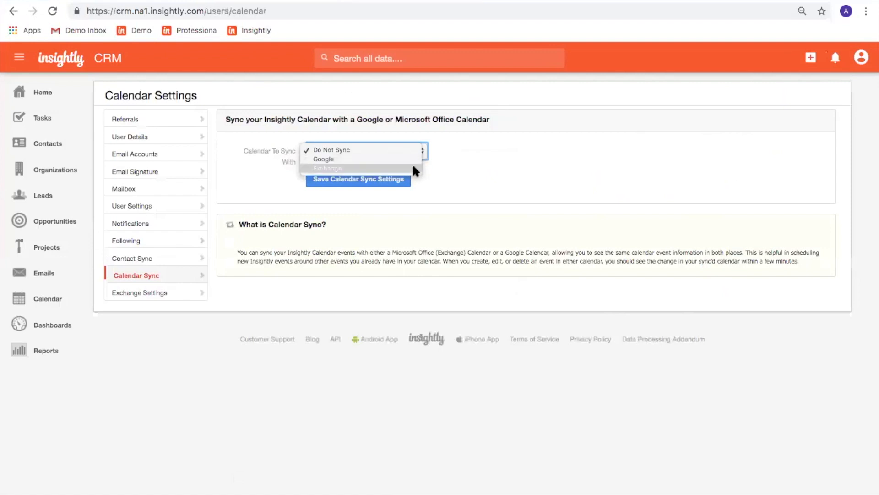
pyautogui.click(447, 176)
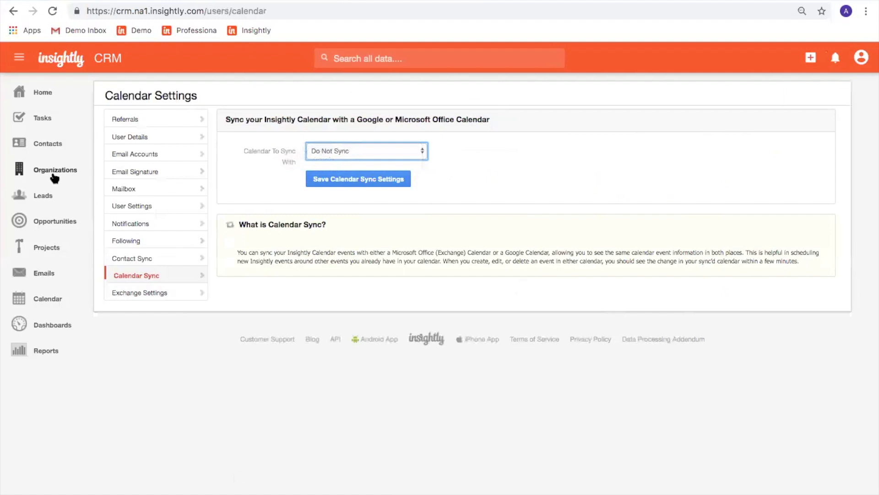
pyautogui.click(52, 147)
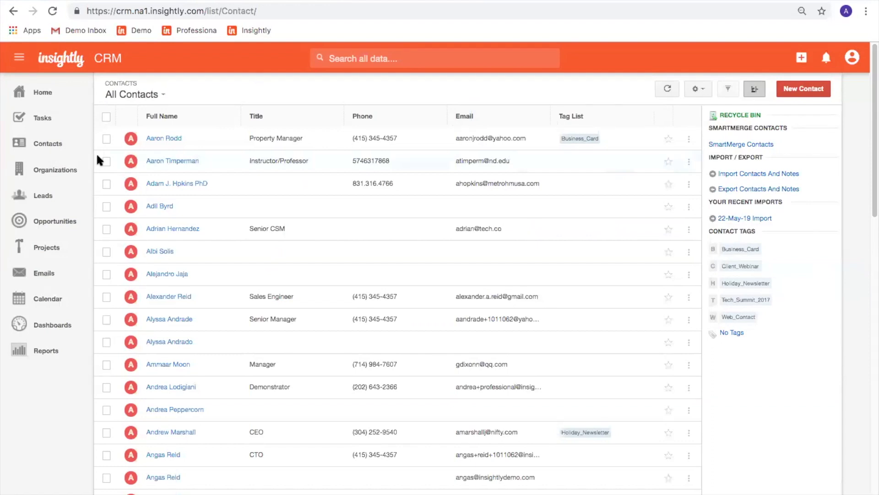
pyautogui.click(149, 138)
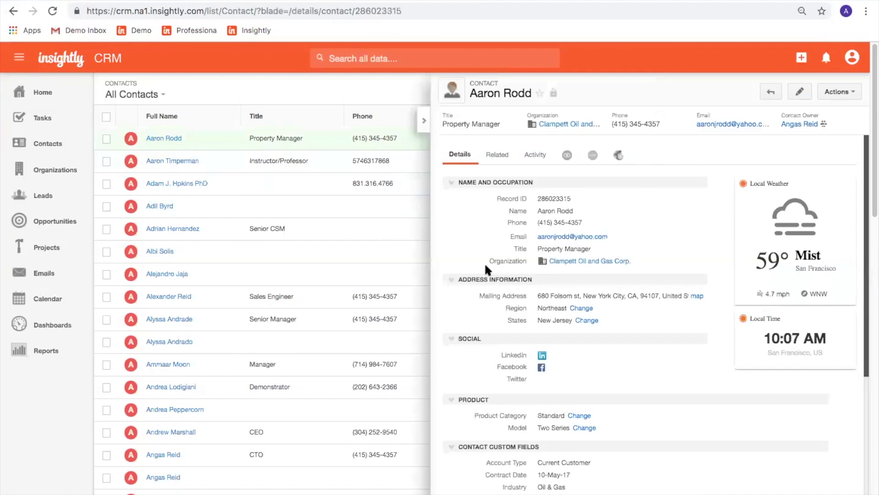
pyautogui.scroll(-3, 467, 359)
pyautogui.scroll(-2, 468, 363)
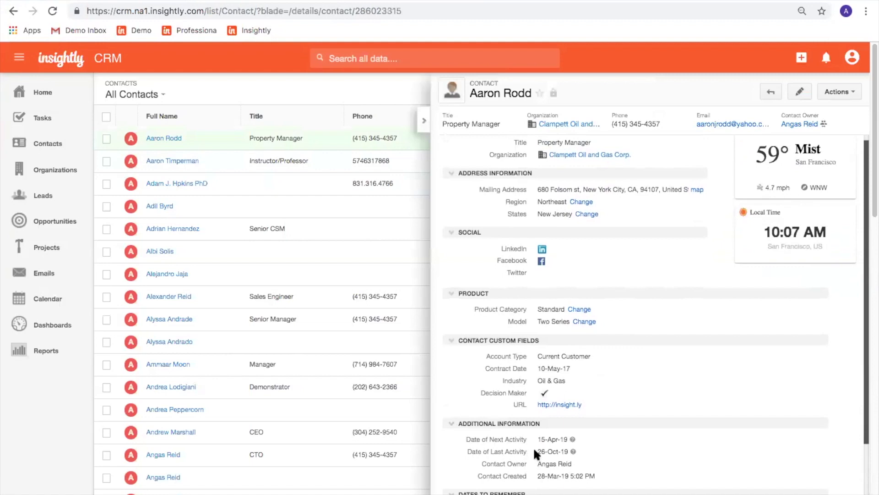
pyautogui.moveTo(572, 452)
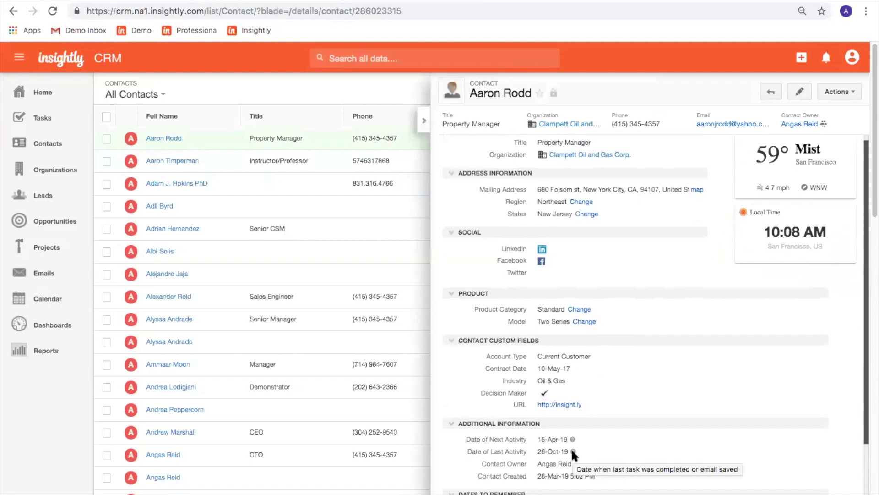
pyautogui.moveTo(535, 453)
pyautogui.moveTo(536, 452); pyautogui.dragTo(572, 453)
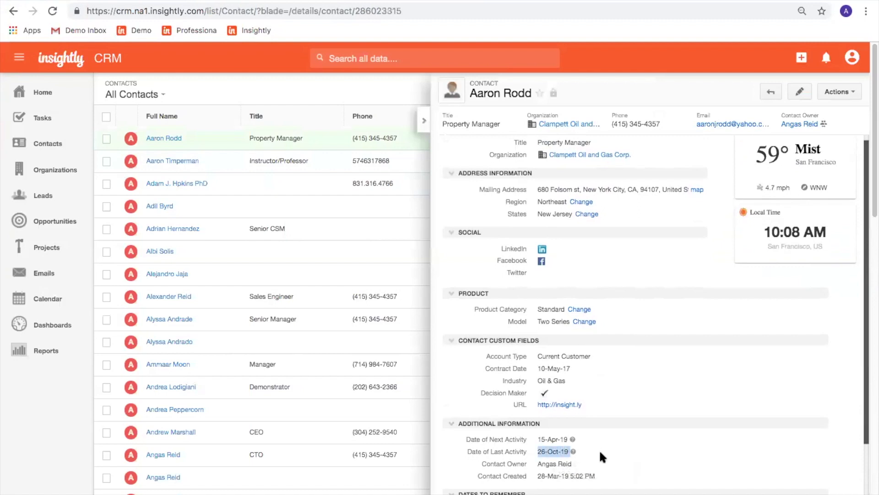
pyautogui.scroll(5, 599, 449)
pyautogui.click(528, 155)
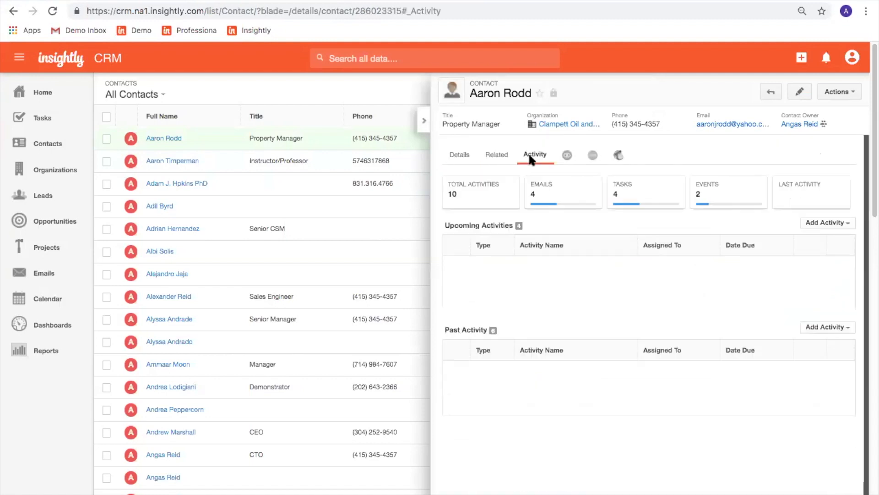
pyautogui.scroll(-2, 552, 355)
pyautogui.scroll(2, 553, 355)
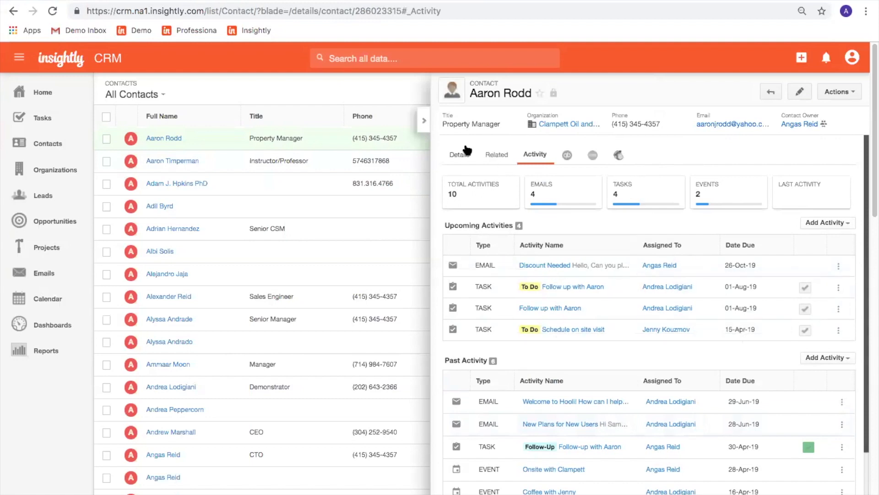
pyautogui.click(424, 121)
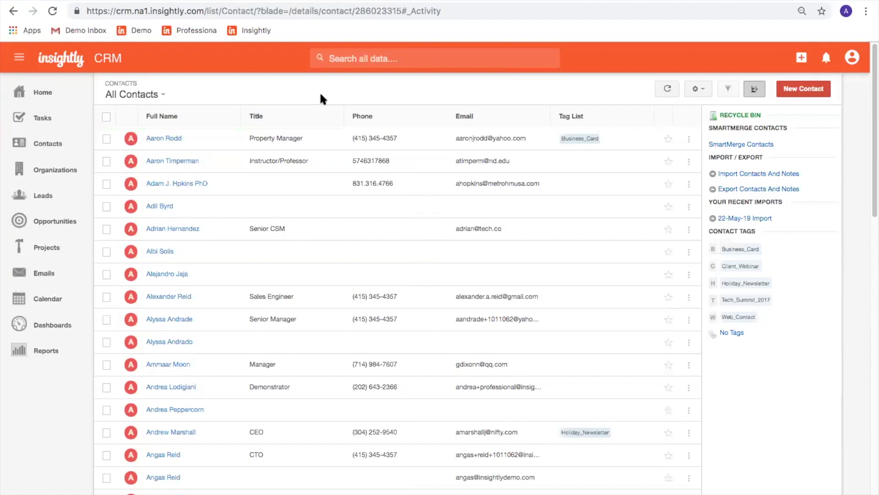
# Create a Just For Me contact list view named 'Date of Last Activity'.
pyautogui.click(147, 94)
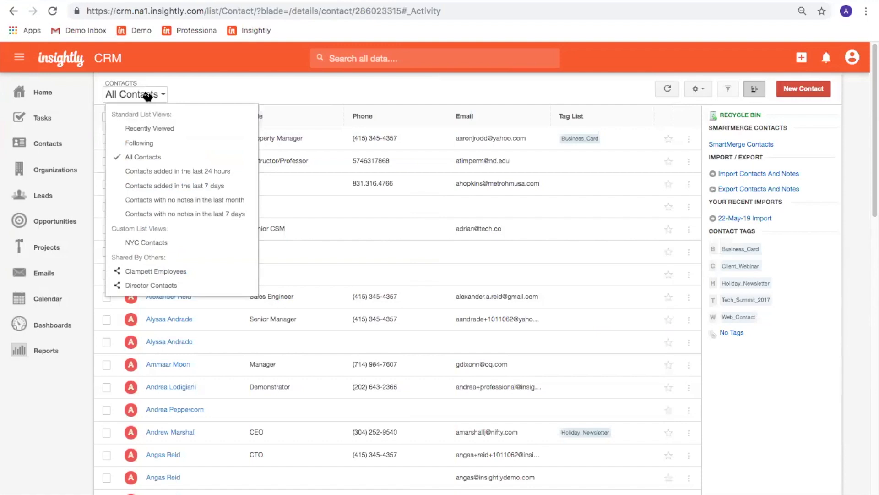
pyautogui.click(244, 90)
pyautogui.click(701, 90)
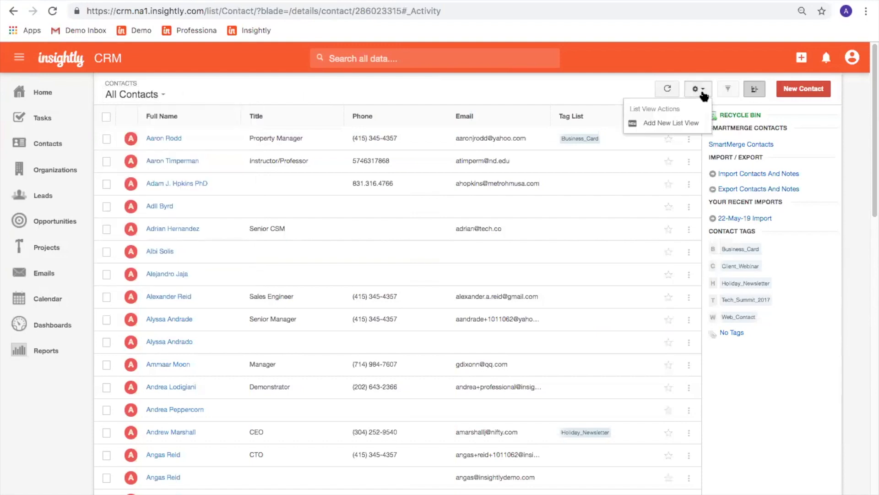
pyautogui.click(671, 123)
pyautogui.write('Date of Last Activity')
pyautogui.click(633, 222)
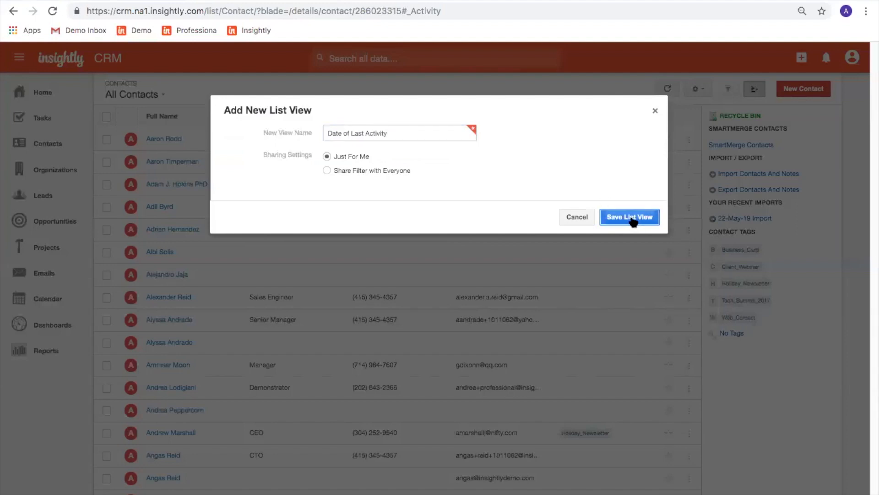
pyautogui.click(699, 92)
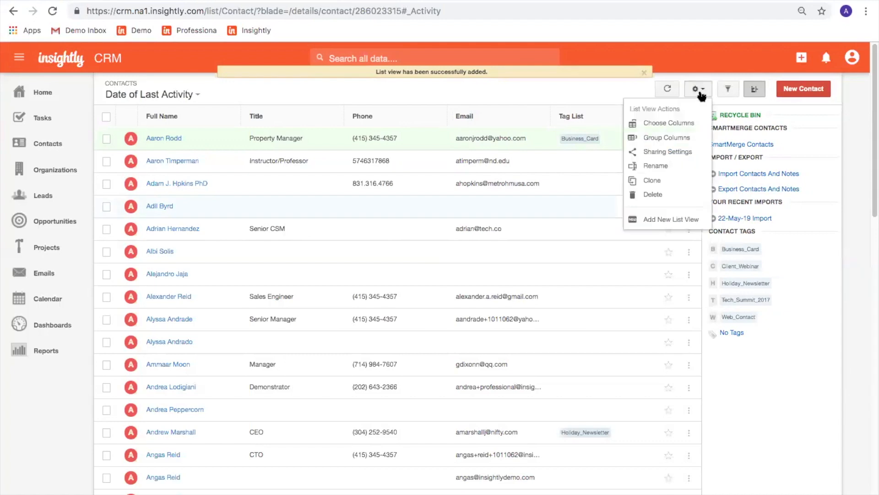
# Replace the Tag List column with Date of Last Activity and Date of Next Activity columns.
pyautogui.click(687, 123)
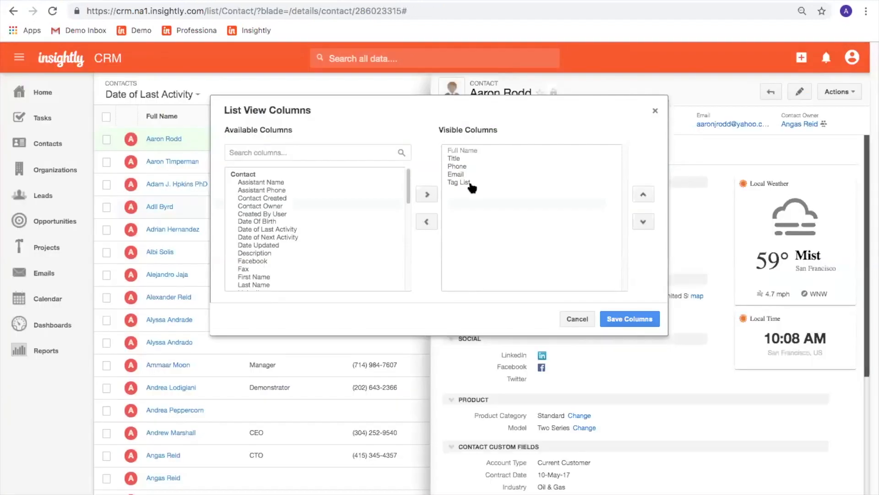
pyautogui.click(470, 183)
pyautogui.click(426, 221)
pyautogui.write('date')
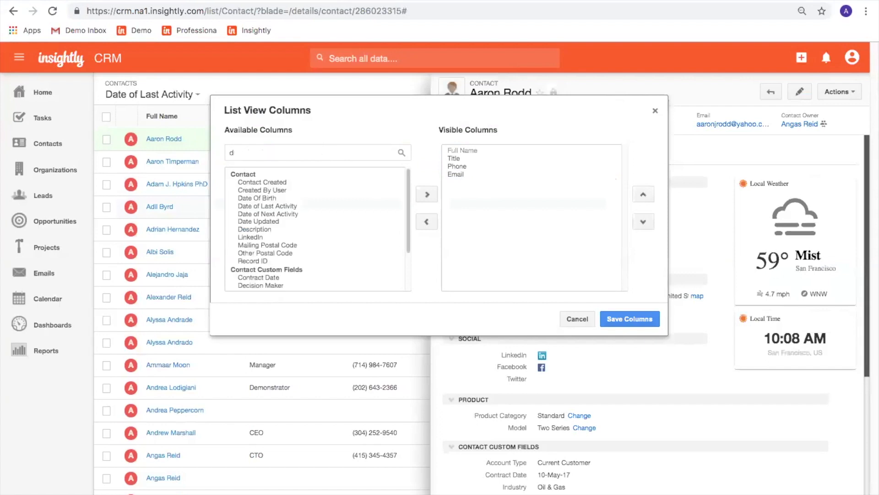
pyautogui.click(305, 190)
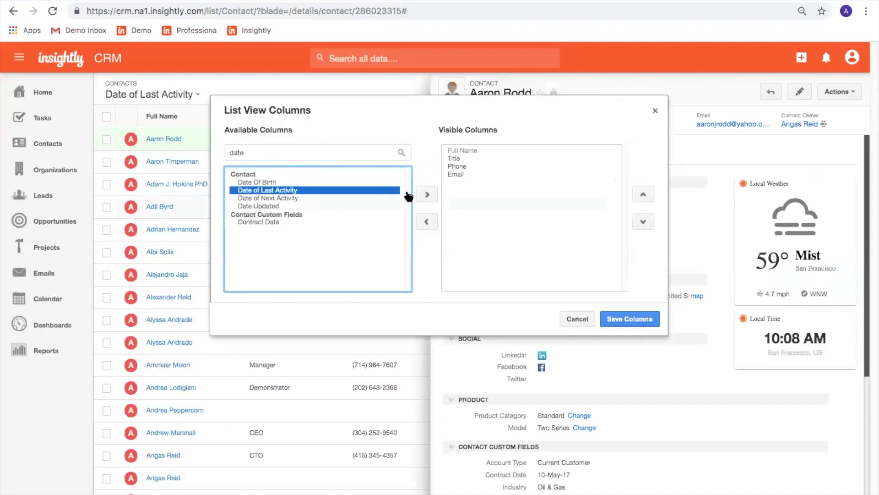
pyautogui.click(427, 194)
pyautogui.click(345, 190)
pyautogui.click(426, 194)
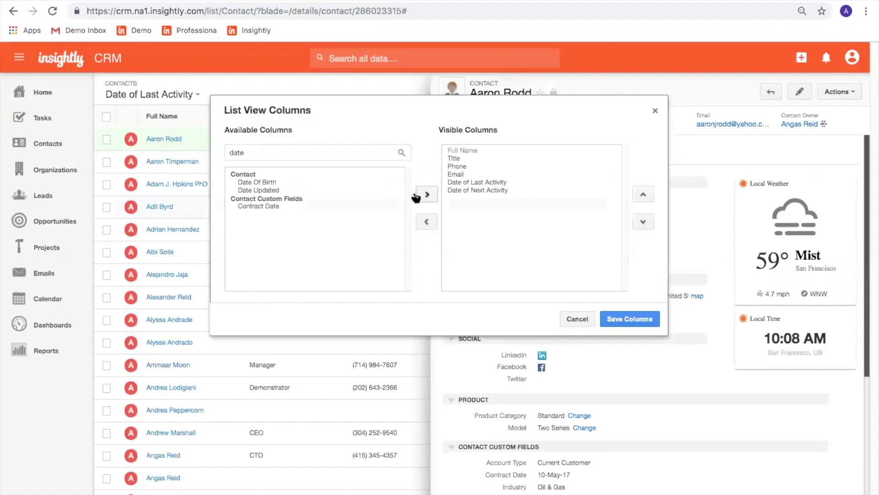
pyautogui.click(628, 316)
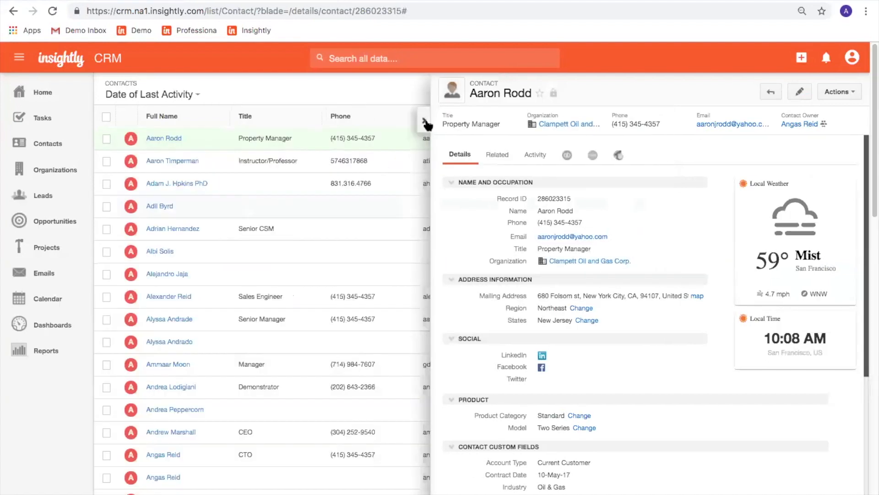
pyautogui.click(425, 120)
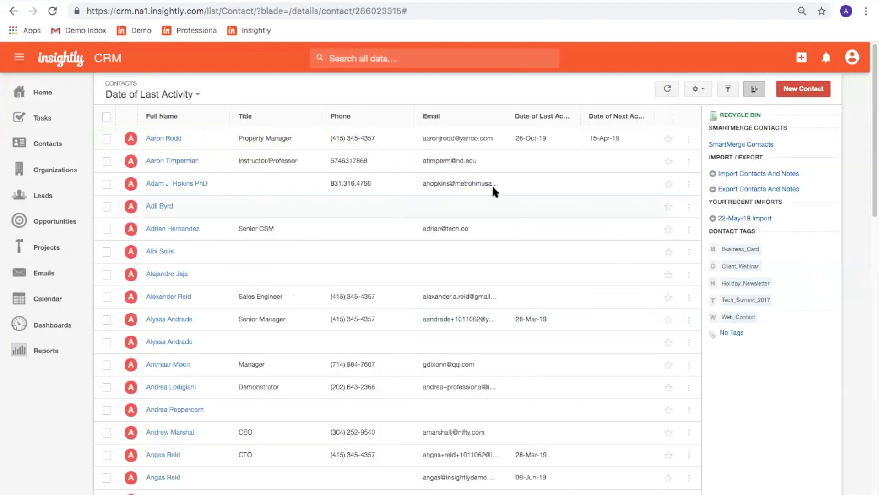
# Sort contacts by Date of Last Activity, newest first, and open a contact's details.
pyautogui.click(535, 120)
pyautogui.click(535, 120)
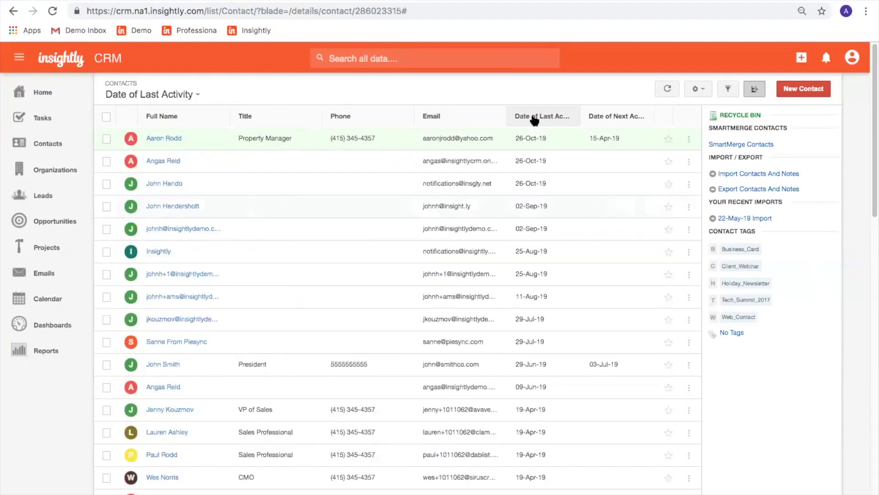
pyautogui.click(535, 120)
pyautogui.click(534, 120)
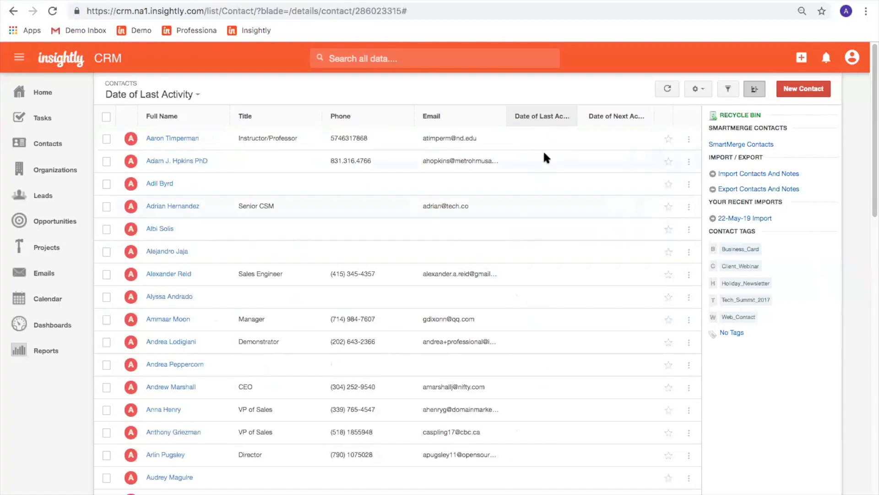
pyautogui.click(540, 120)
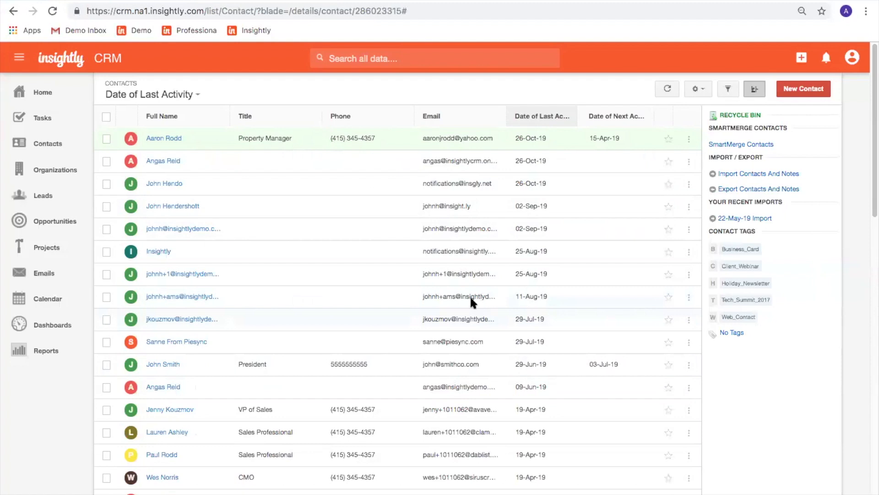
pyautogui.click(170, 184)
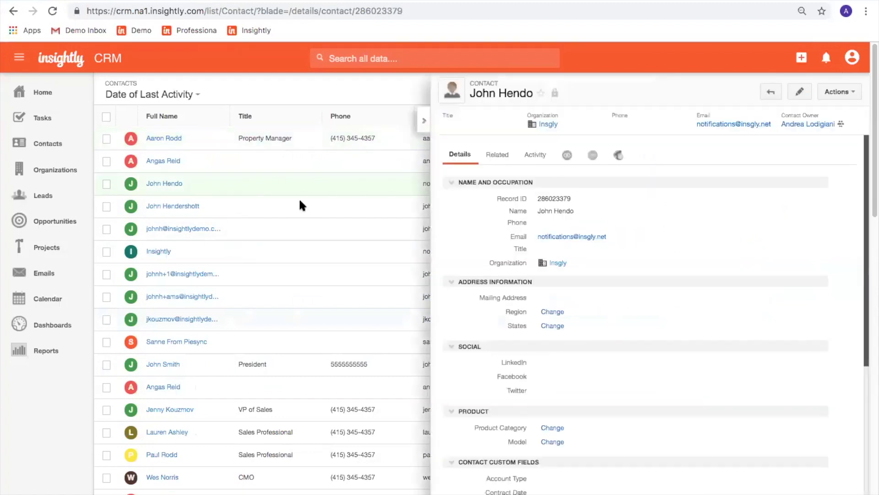
# Show the contact's activity history of 5 emails and open the Add Activity options.
pyautogui.click(535, 156)
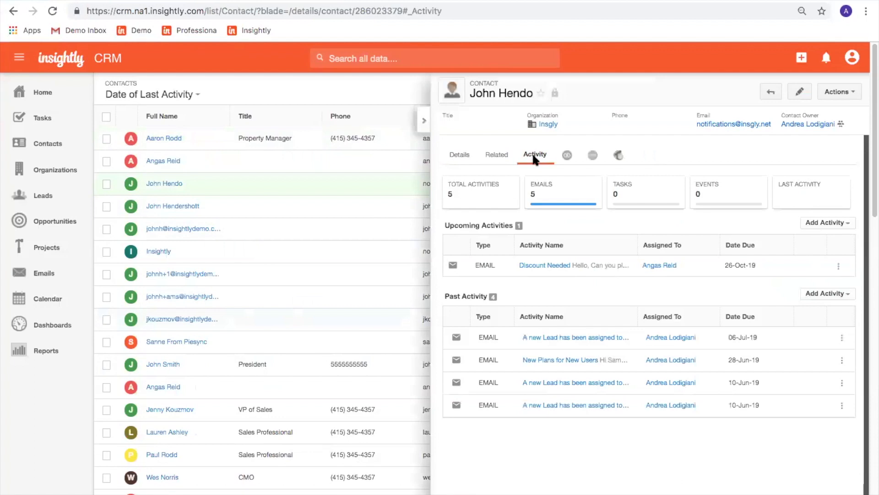
pyautogui.click(842, 223)
# Create a Medium-priority Follow-Up task 'Follow up with cold account', due and reminded 08-Aug-19.
pyautogui.click(809, 241)
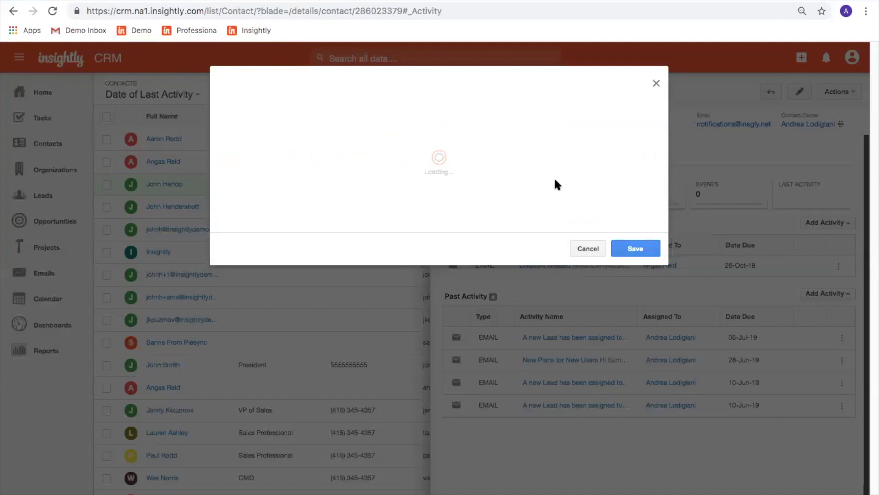
pyautogui.write('Follow u')
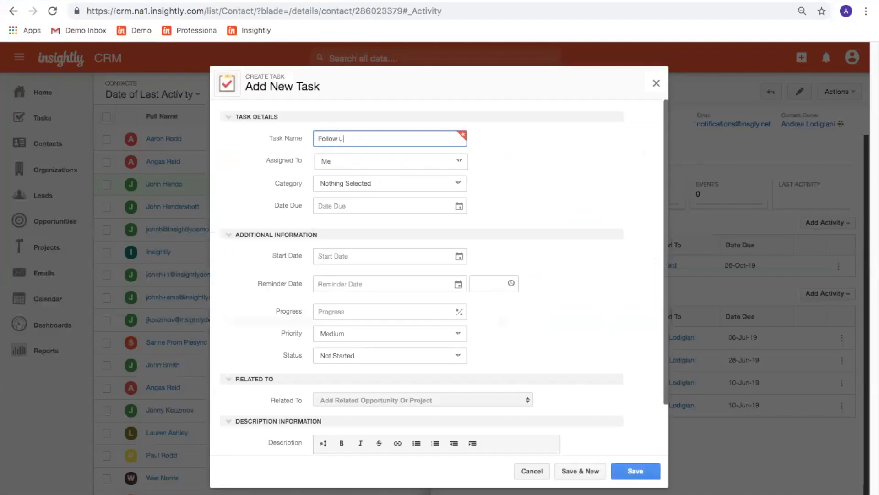
pyautogui.write('p with cold account')
pyautogui.click(346, 181)
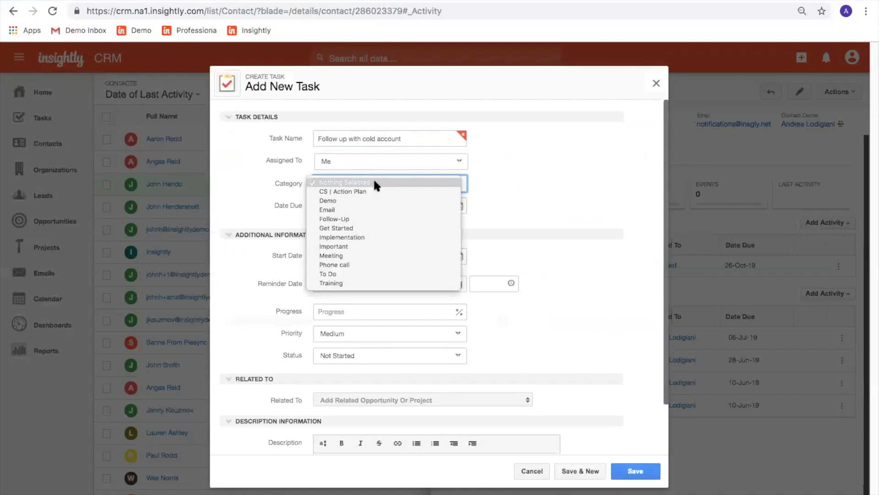
pyautogui.click(377, 218)
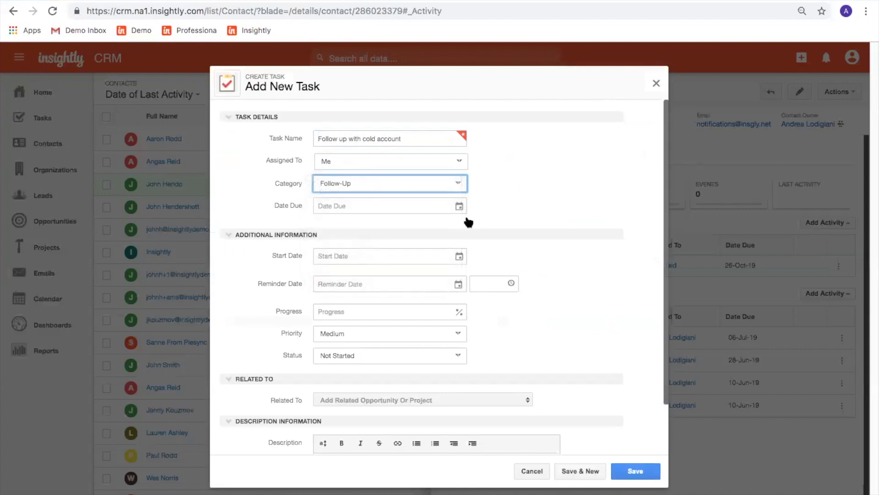
pyautogui.click(421, 205)
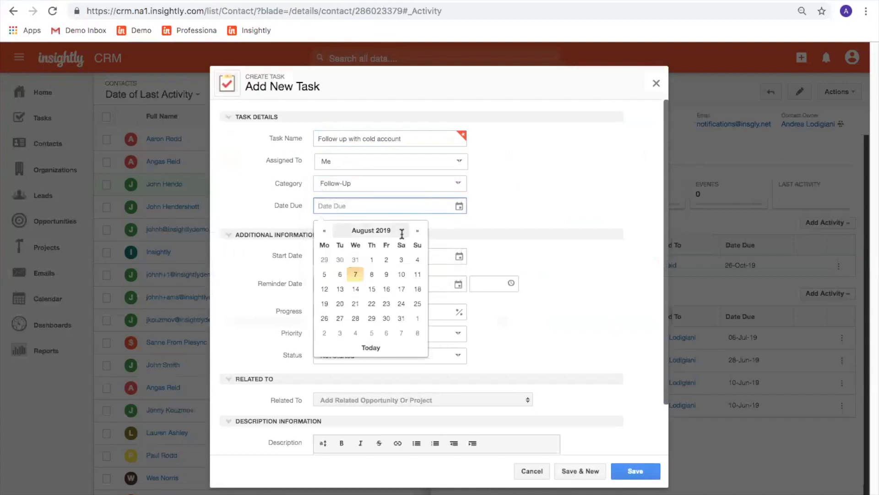
pyautogui.click(373, 275)
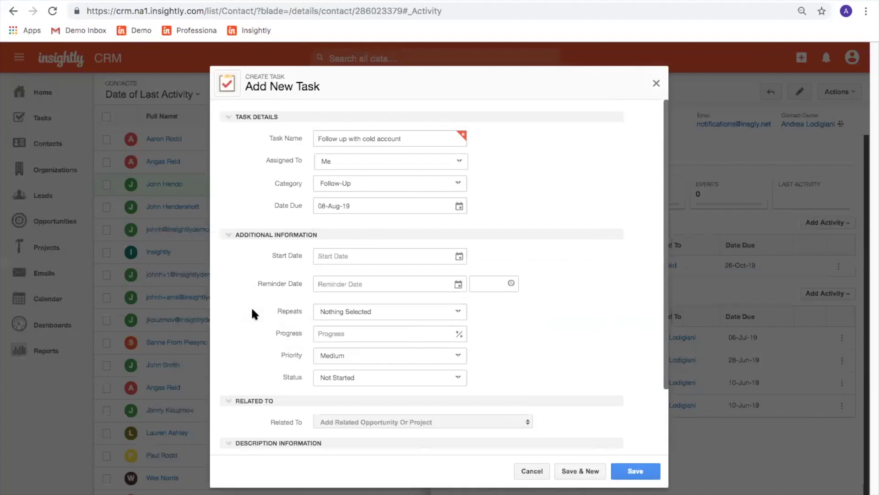
pyautogui.click(347, 284)
pyautogui.click(376, 352)
pyautogui.click(383, 356)
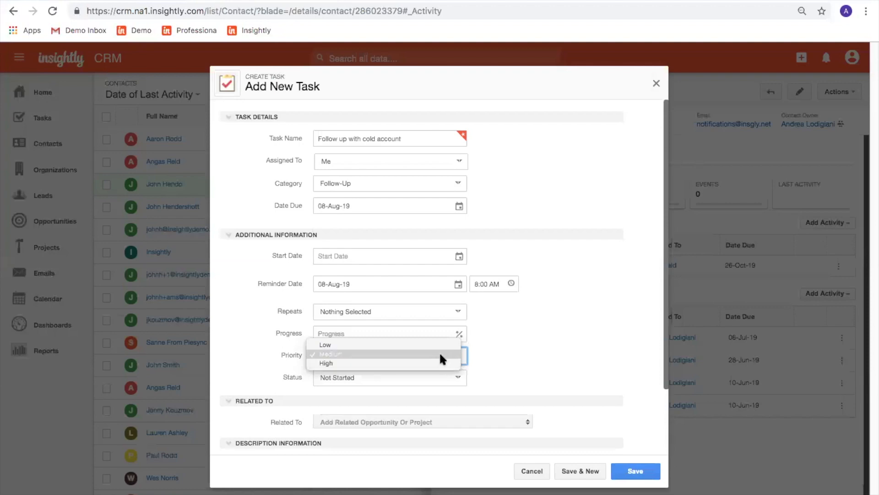
pyautogui.click(545, 365)
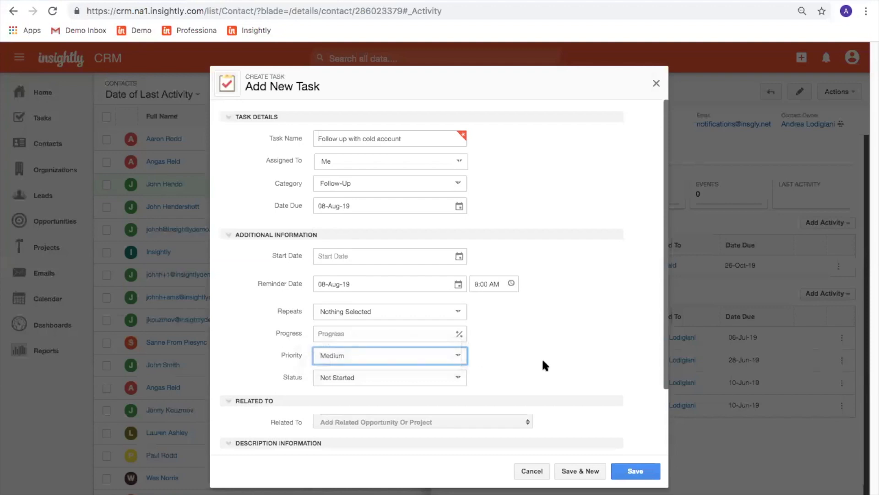
pyautogui.scroll(-1, 557, 364)
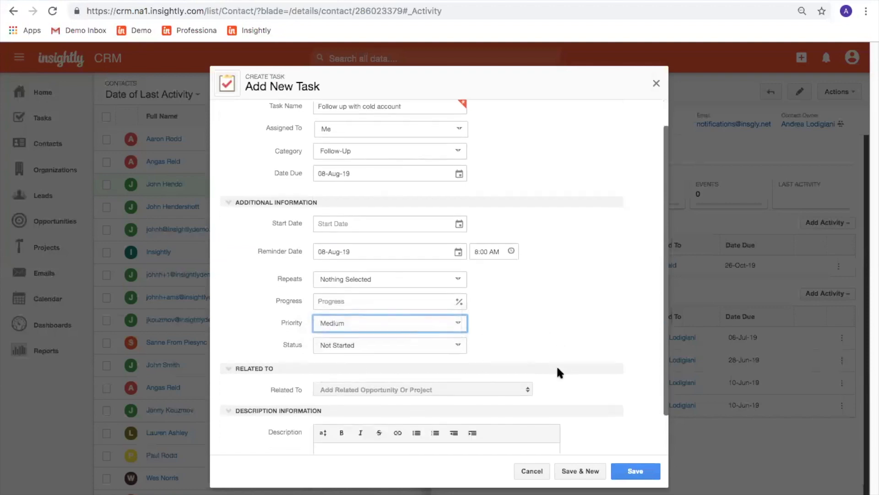
pyautogui.click(636, 471)
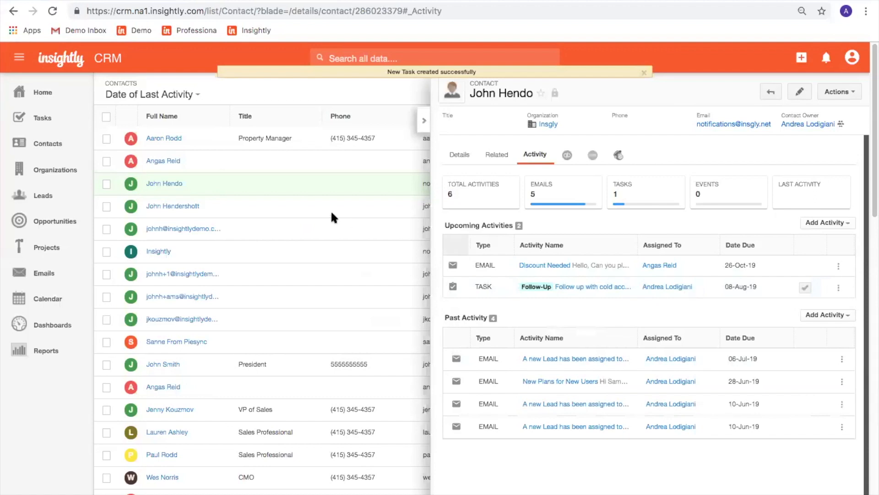
# Show the Tasks Due this Week list with all 13 tasks, including the cold-account follow-up.
pyautogui.click(55, 119)
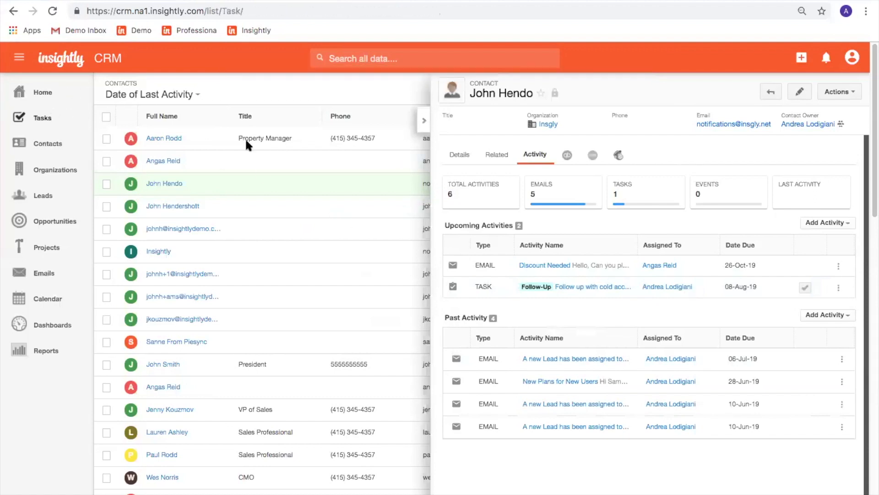
pyautogui.click(174, 94)
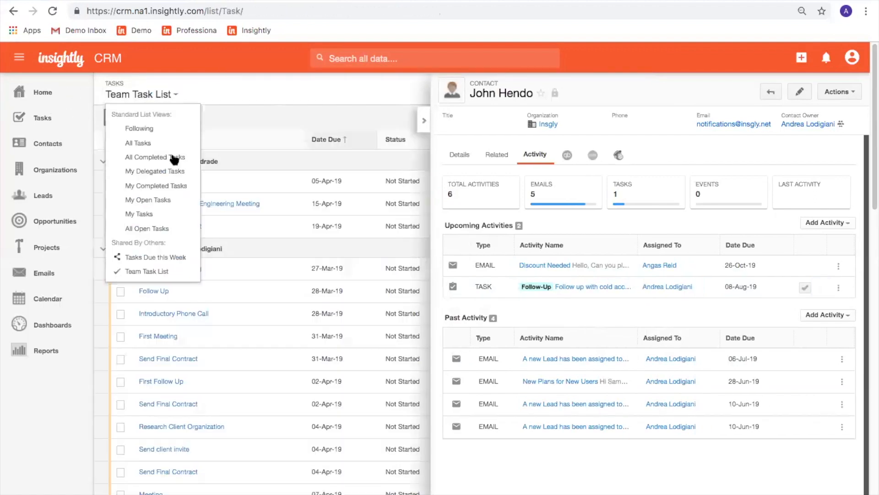
pyautogui.click(161, 259)
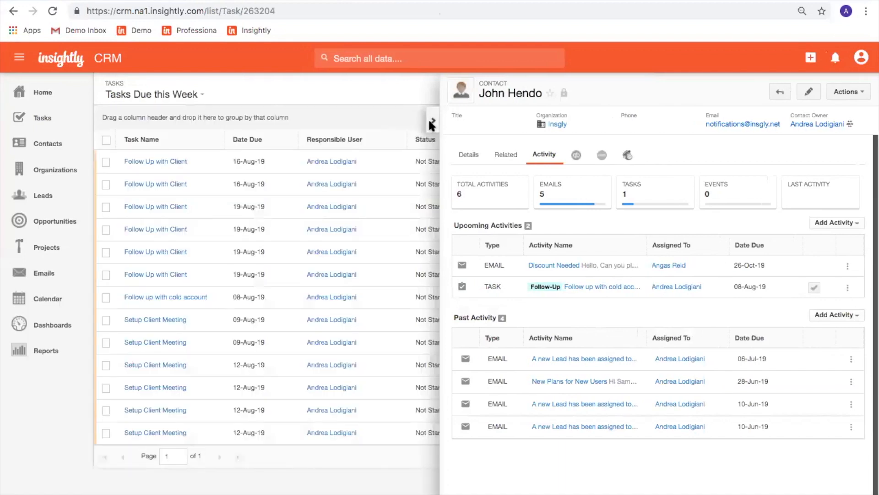
pyautogui.click(427, 124)
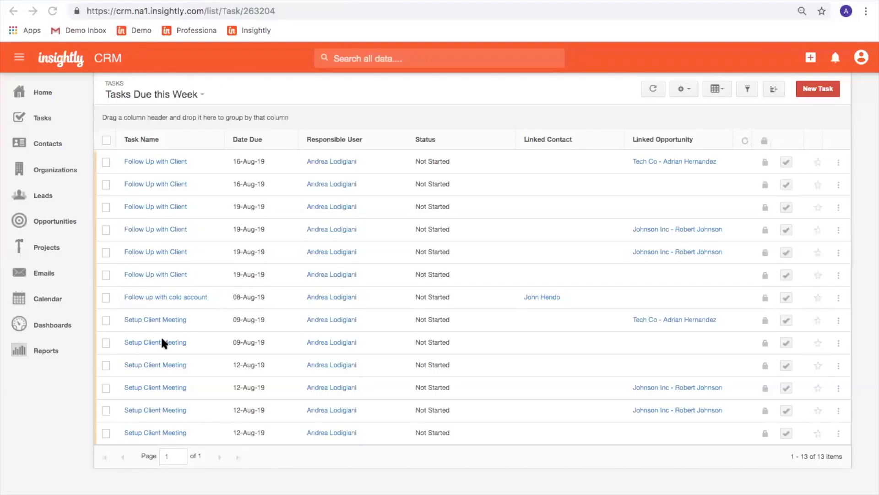
pyautogui.click(682, 90)
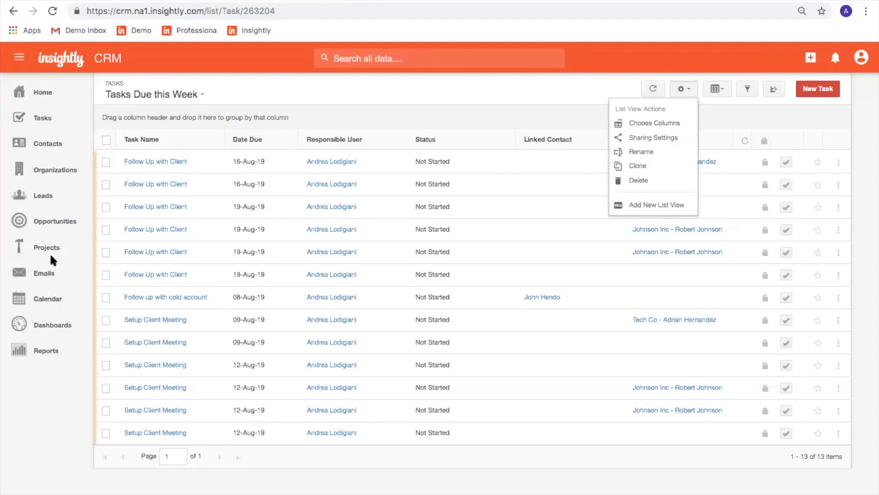
pyautogui.click(127, 1)
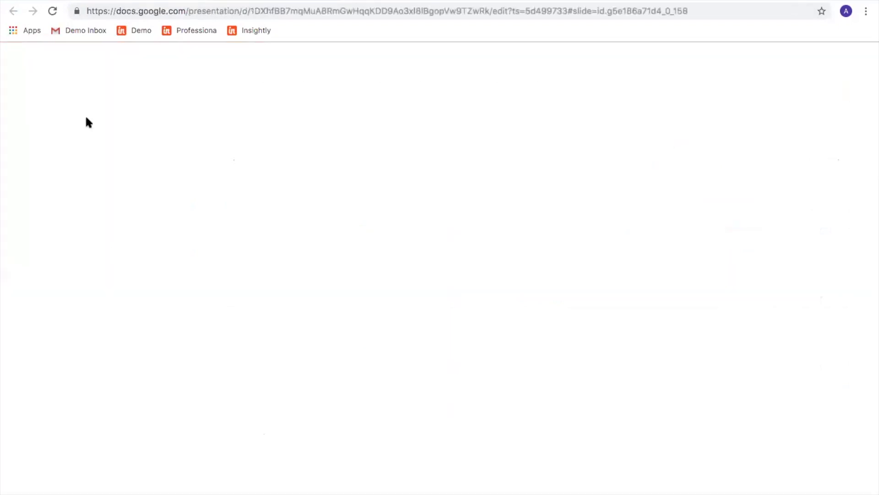
# Reveal the three task-management best practices, from Prioritize and Organize your Tasks onward.
pyautogui.press('Right')
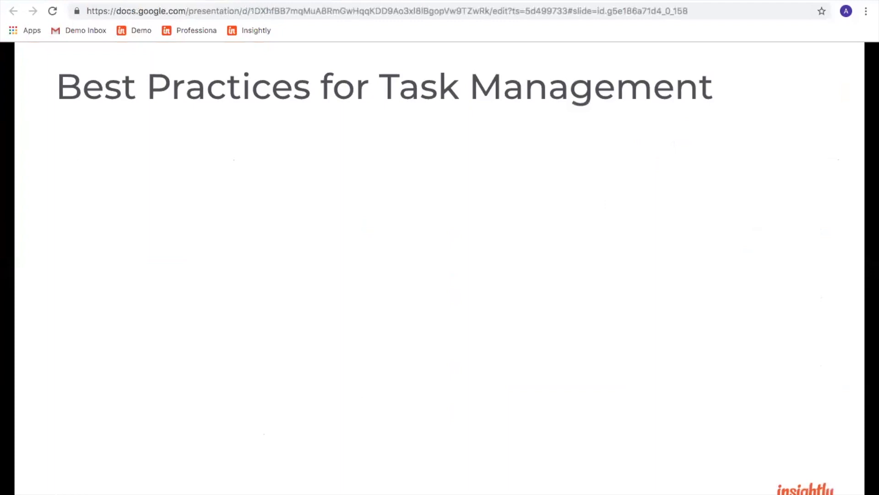
pyautogui.press('Right')
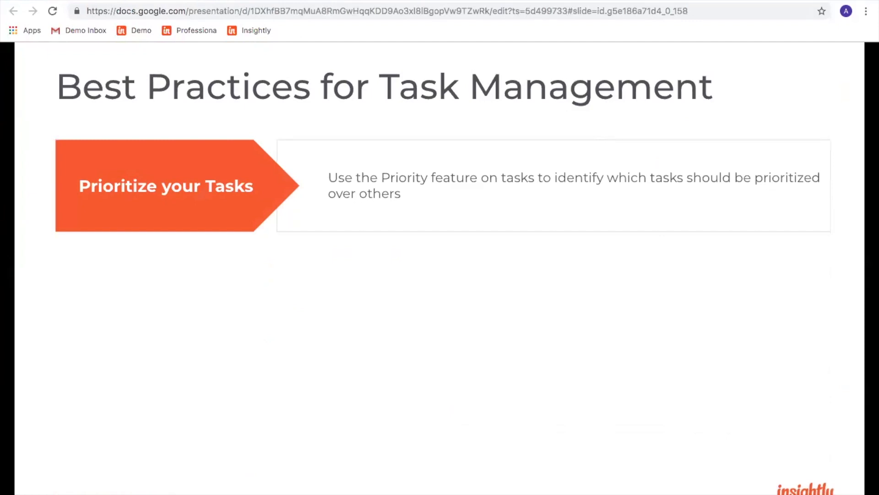
pyautogui.press('Right')
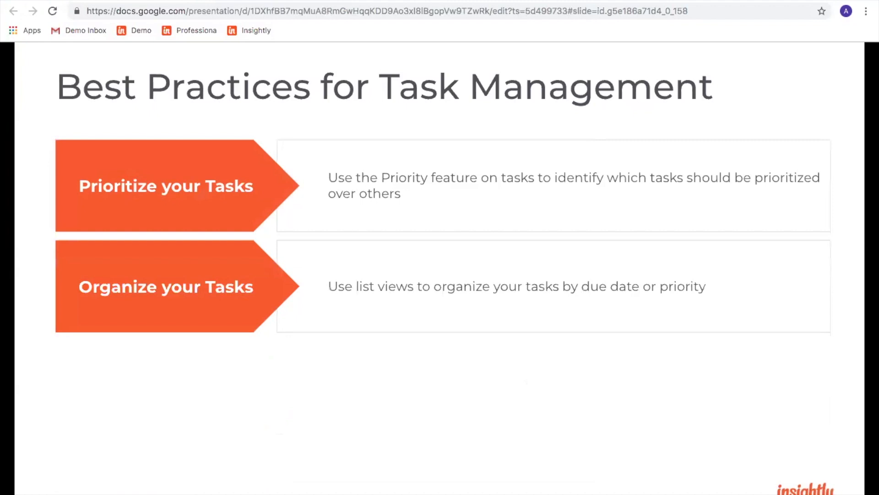
pyautogui.press('Right')
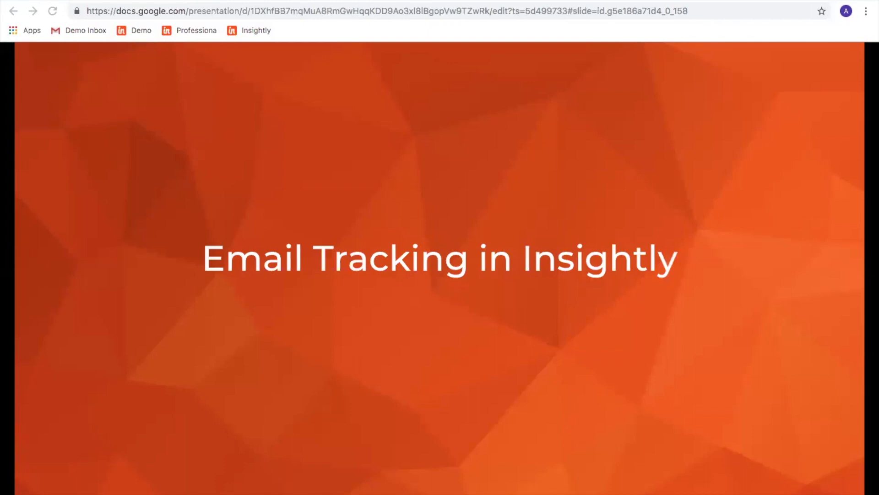
# Advance to the four-step Sending Email in Insightly slide and return to the Insightly task list.
pyautogui.press('Right')
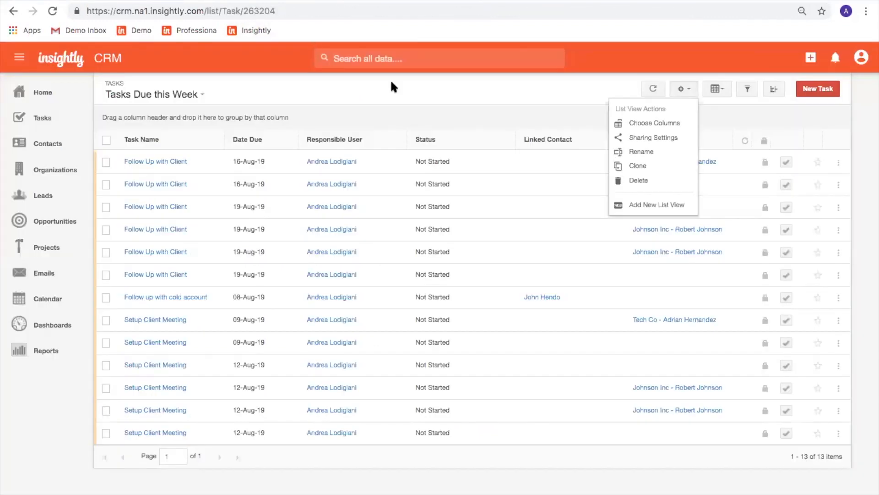
pyautogui.click(392, 83)
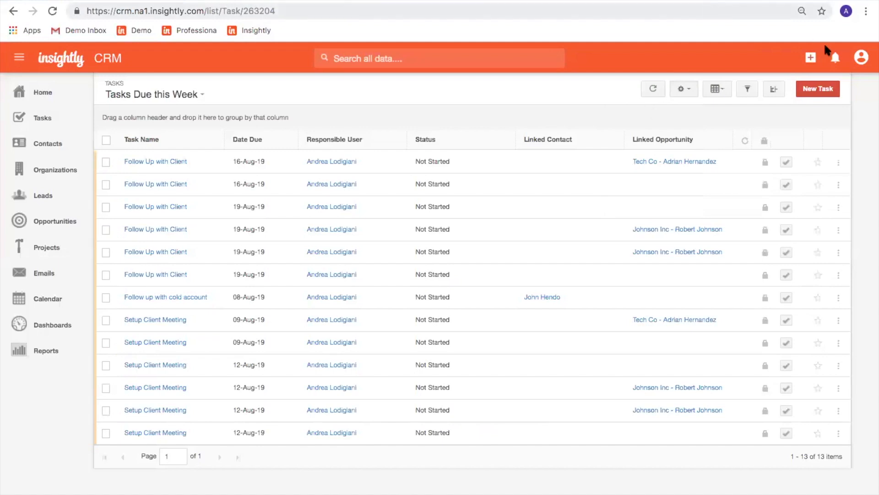
# Open User Settings from the avatar menu at top right.
pyautogui.click(863, 64)
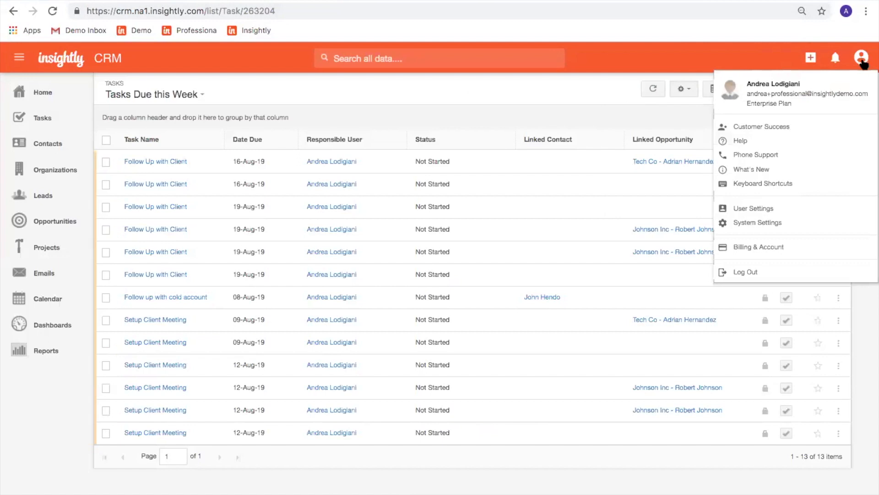
pyautogui.click(829, 209)
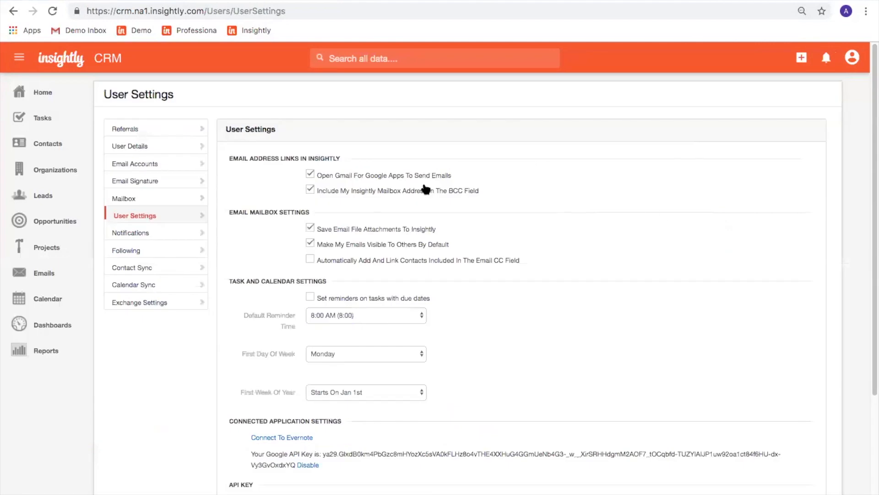
# Under Email Accounts, add a new account and choose Gmail as the provider.
pyautogui.click(164, 166)
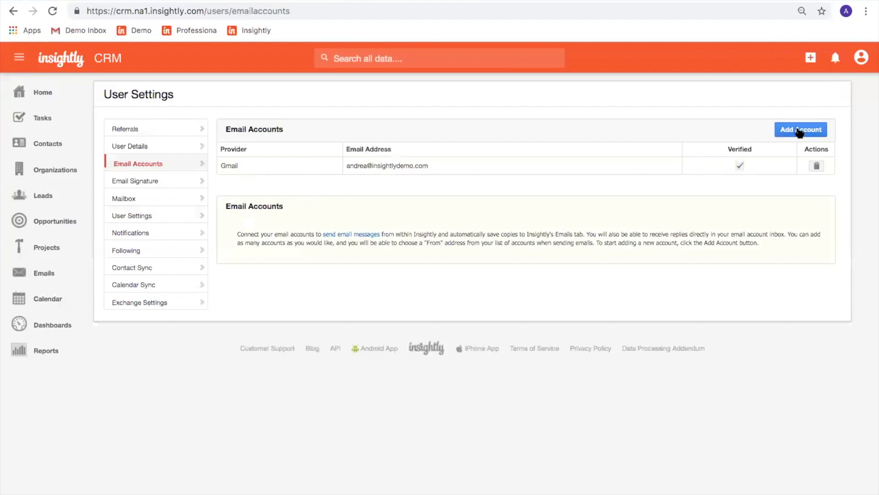
pyautogui.click(800, 131)
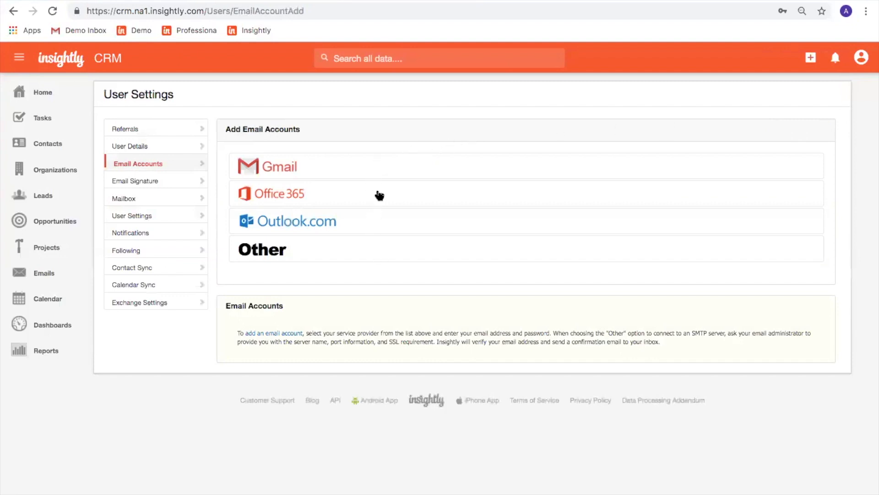
pyautogui.click(379, 166)
pyautogui.click(387, 196)
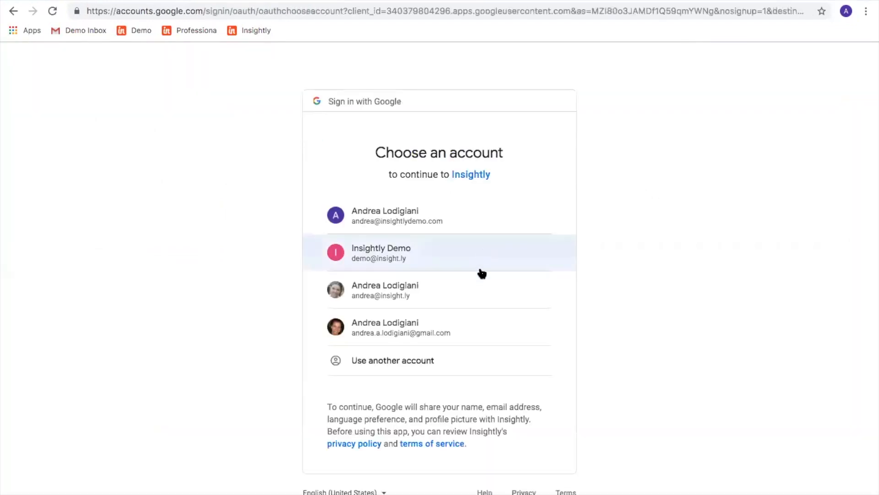
# Pick the Google account to authorise, adding it as a second verified Gmail account.
pyautogui.click(475, 292)
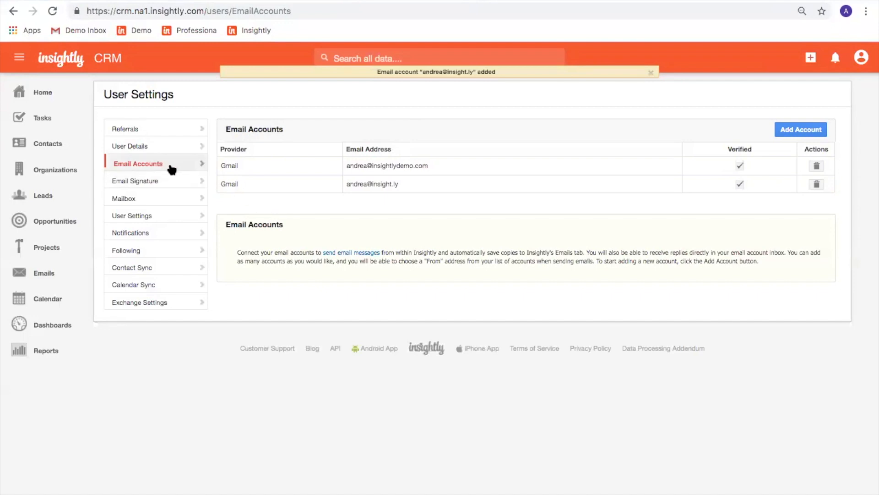
# Save the email signature with the Senior Customer Success Manager title and calendar link.
pyautogui.click(174, 181)
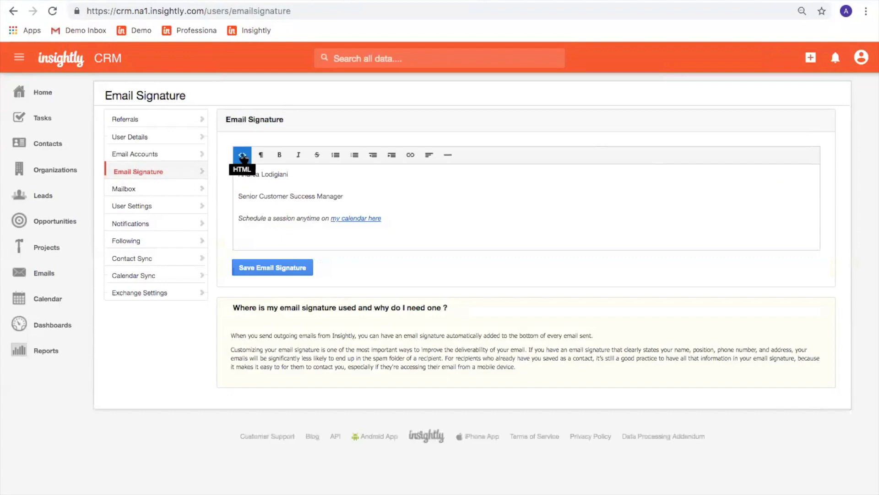
pyautogui.click(251, 235)
pyautogui.click(243, 155)
pyautogui.click(243, 156)
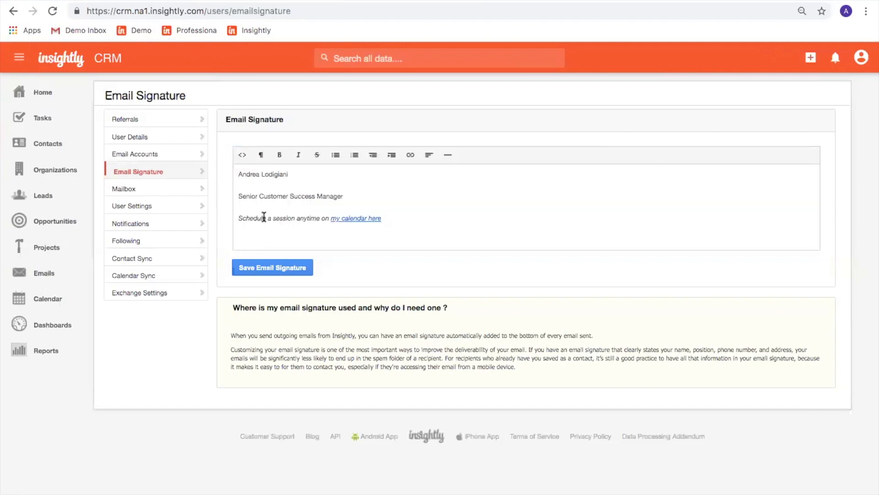
pyautogui.click(270, 243)
pyautogui.click(271, 268)
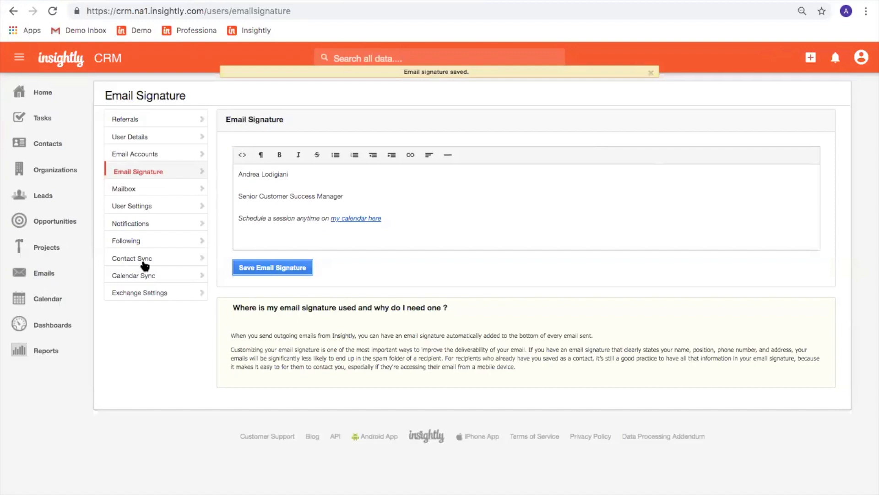
pyautogui.click(38, 277)
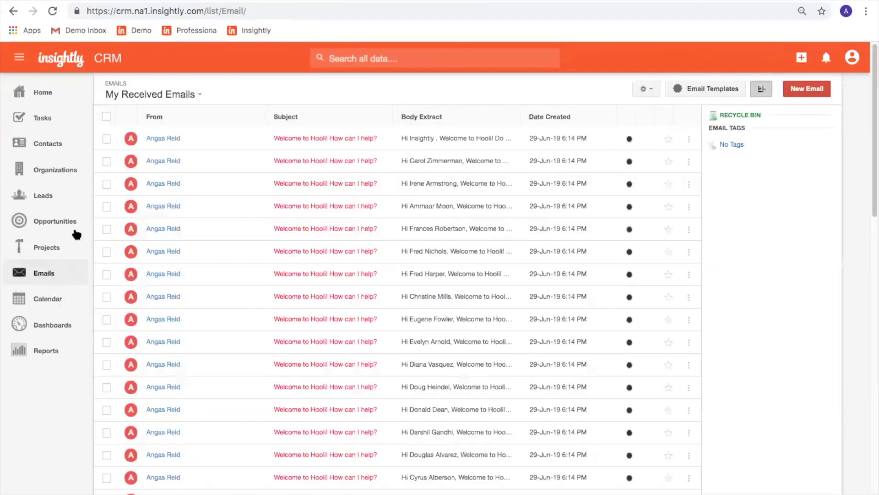
# Open the email templates and view the First Contact template's details.
pyautogui.click(181, 99)
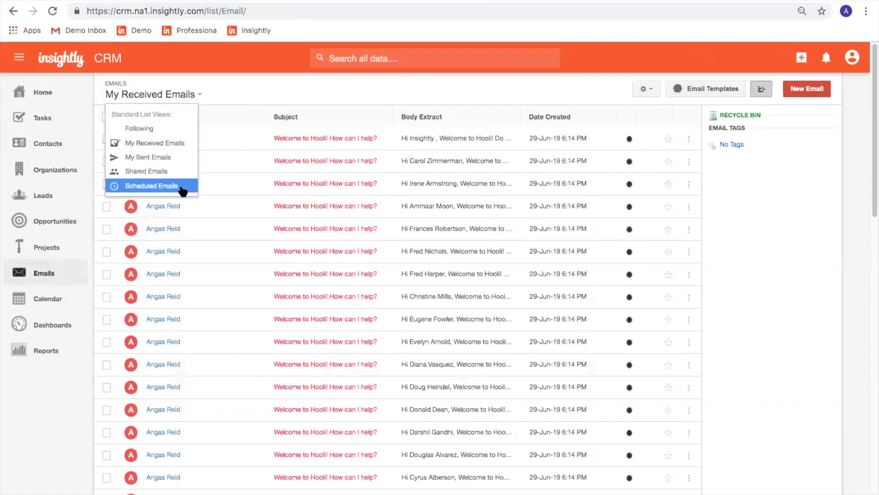
pyautogui.click(371, 103)
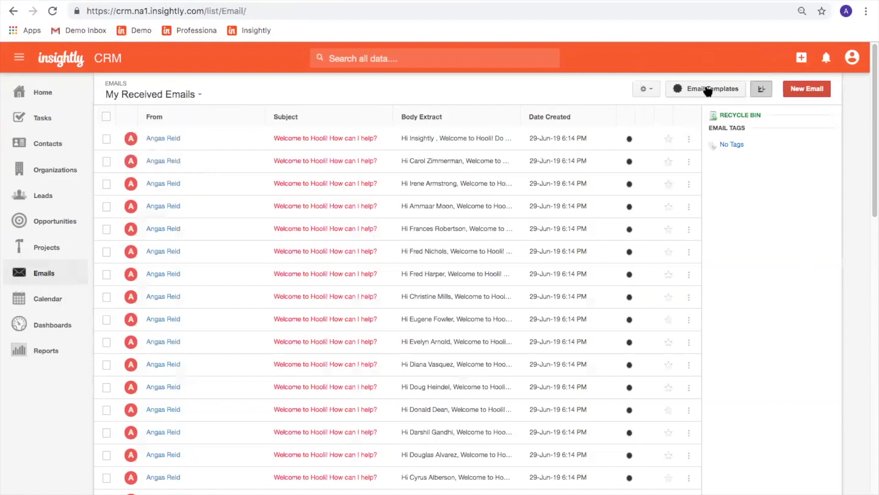
pyautogui.click(714, 89)
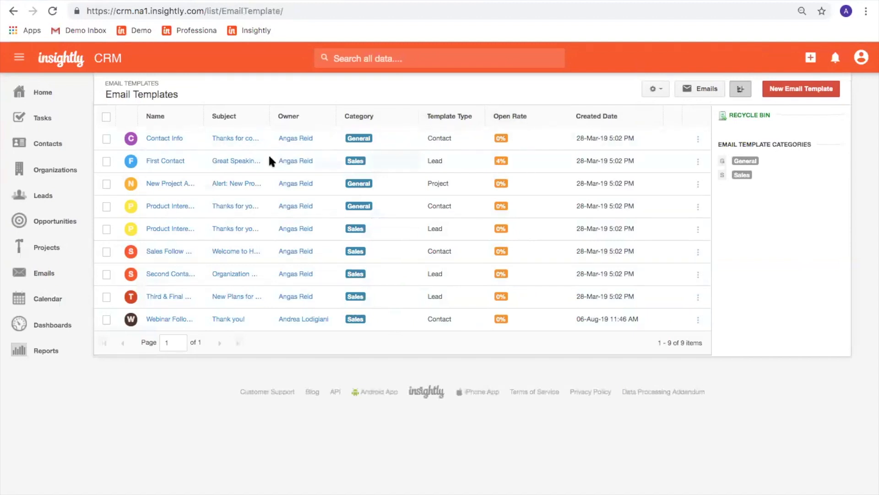
pyautogui.click(171, 162)
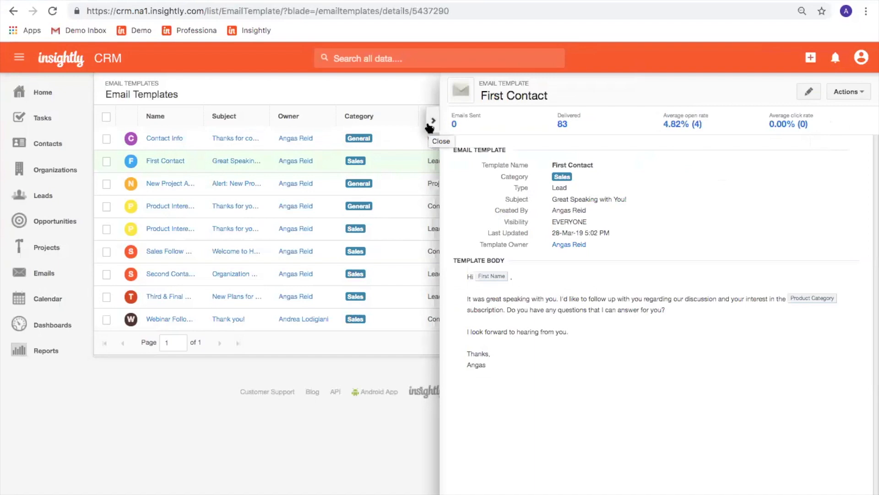
# Close the First Contact template panel and go to the Contacts list.
pyautogui.click(850, 93)
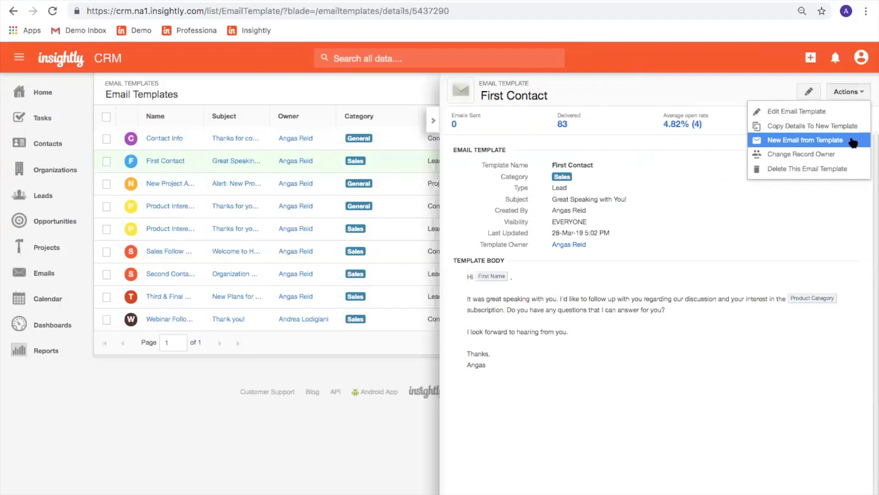
pyautogui.click(432, 123)
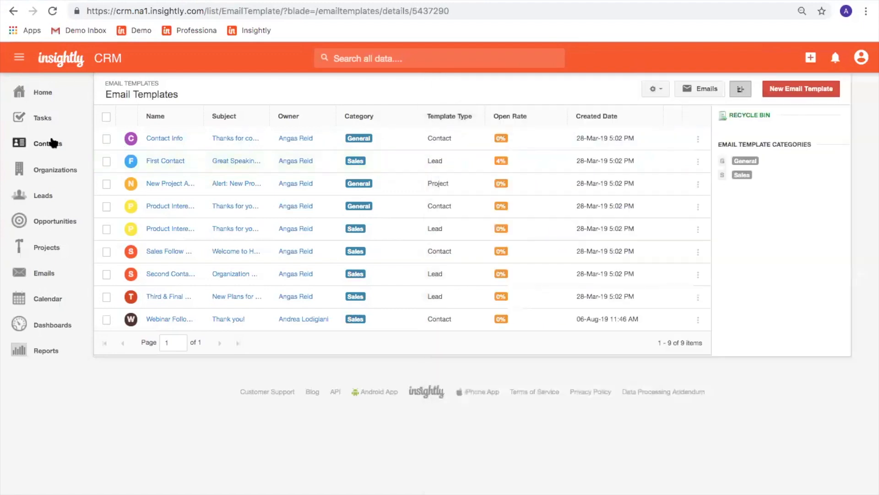
pyautogui.click(54, 146)
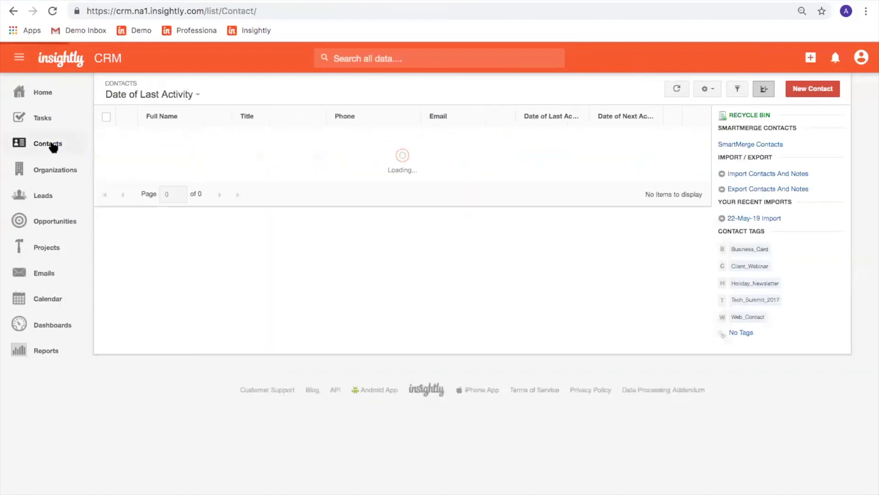
# Filter Contacts to the Client_Webinar tag, select all five tagged contacts, and start a bulk email.
pyautogui.click(736, 268)
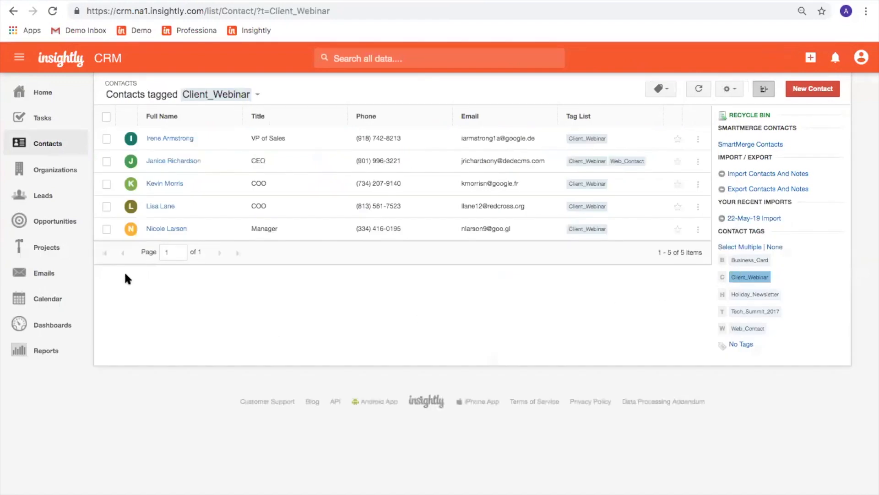
pyautogui.click(106, 117)
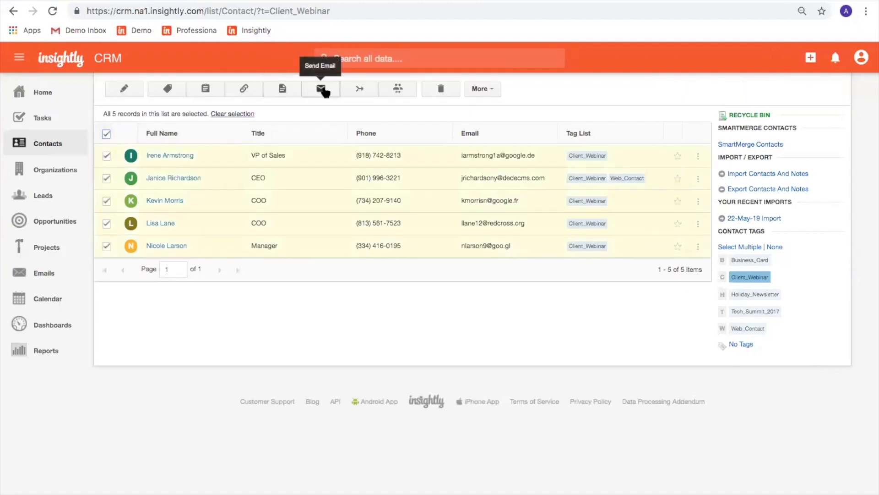
pyautogui.click(106, 178)
pyautogui.click(106, 206)
pyautogui.click(108, 185)
pyautogui.click(107, 229)
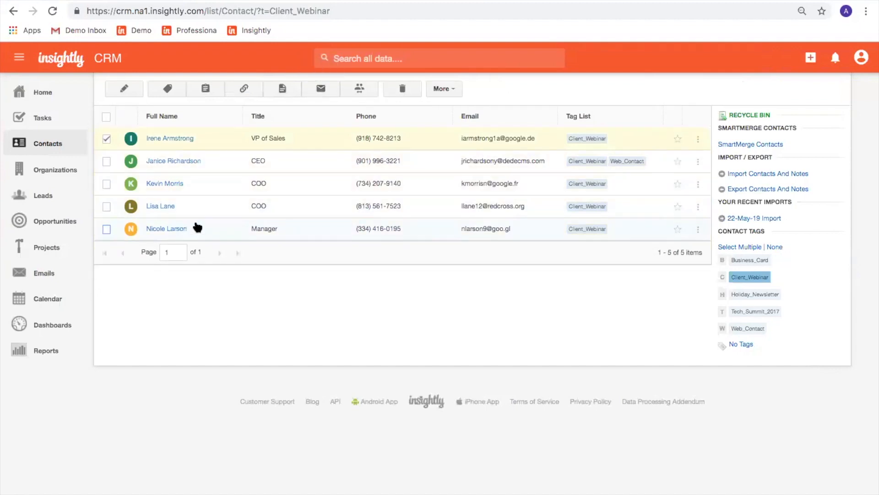
pyautogui.click(106, 117)
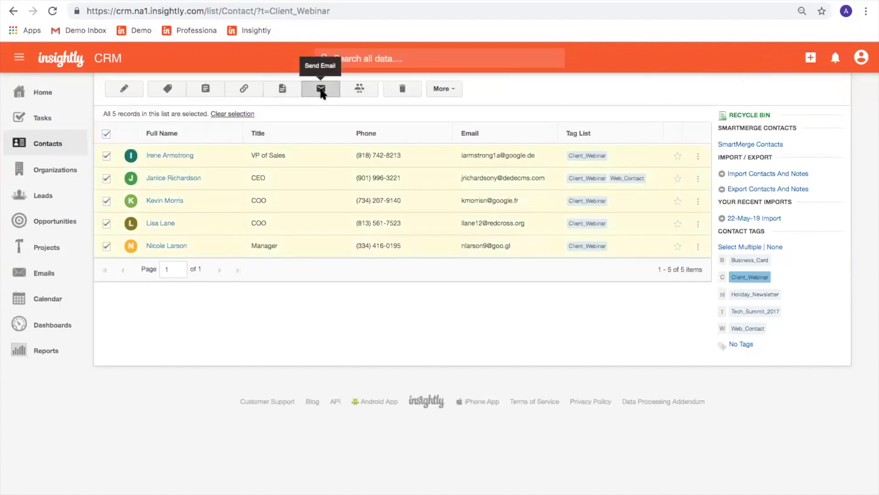
pyautogui.click(321, 92)
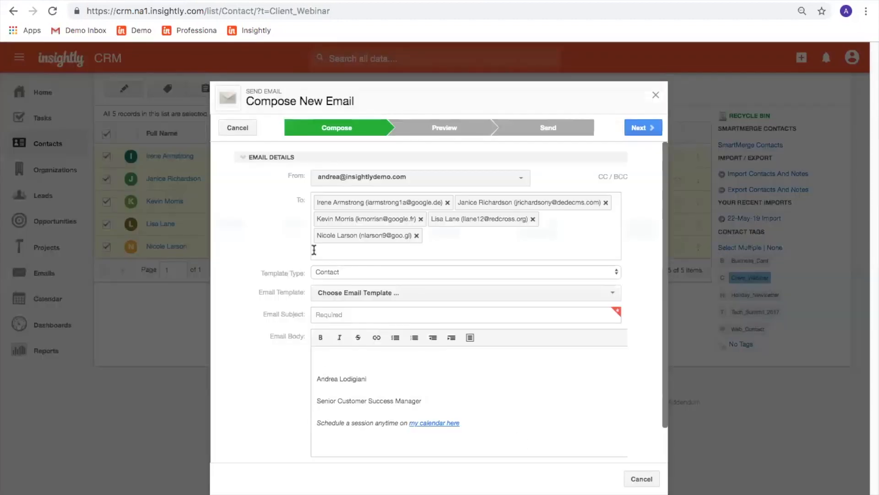
# Keep the current sender and fill the email from the Webinar Followup template, subject 'Thank you!'.
pyautogui.click(344, 179)
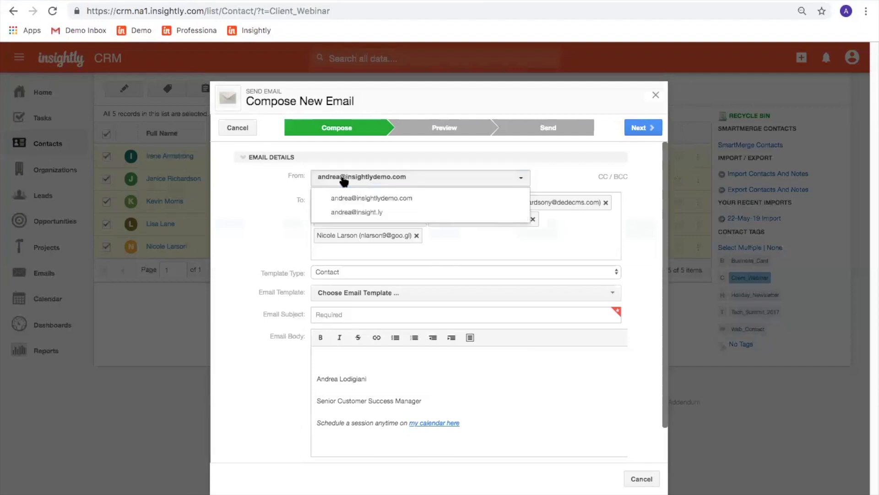
pyautogui.click(304, 175)
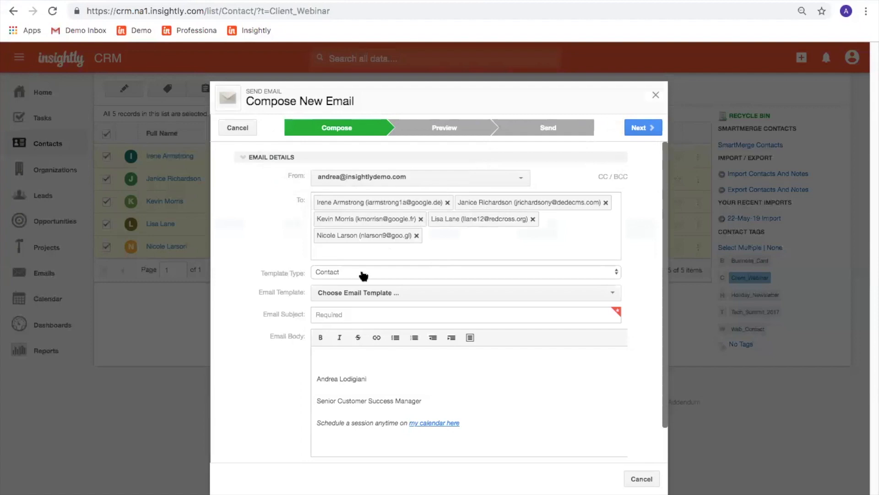
pyautogui.click(363, 295)
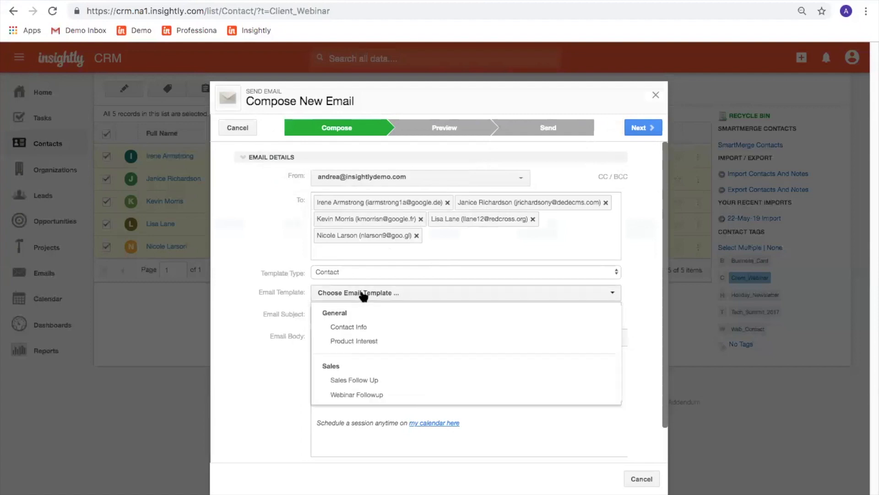
pyautogui.click(370, 395)
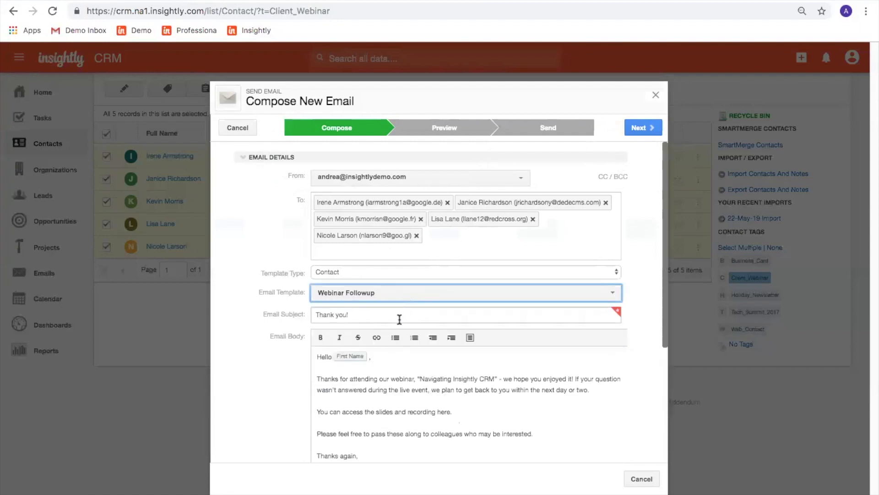
pyautogui.scroll(-2, 418, 393)
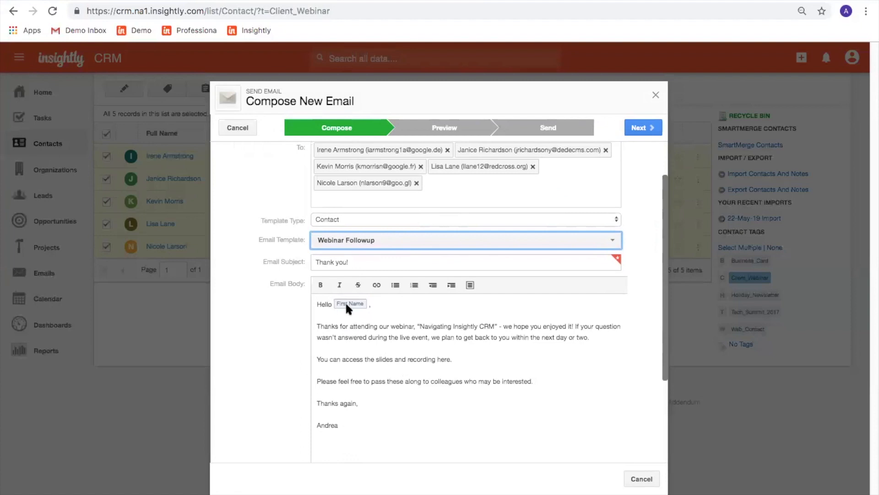
pyautogui.scroll(-1, 370, 408)
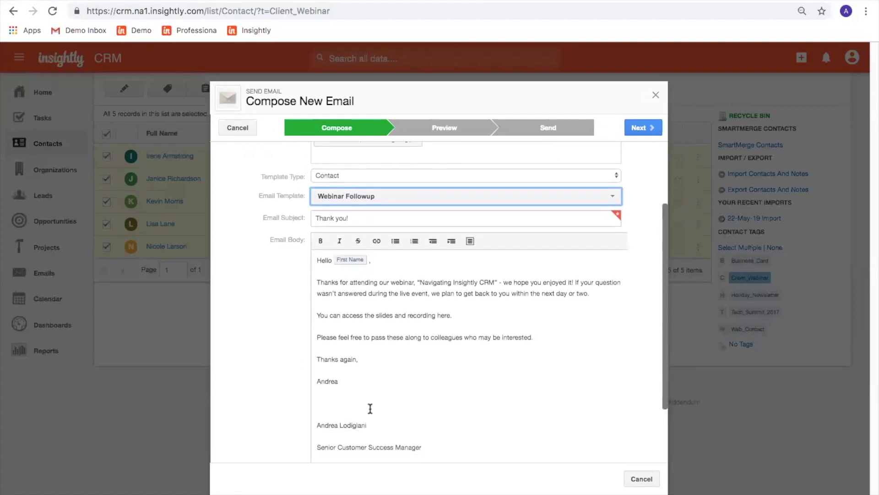
pyautogui.click(643, 128)
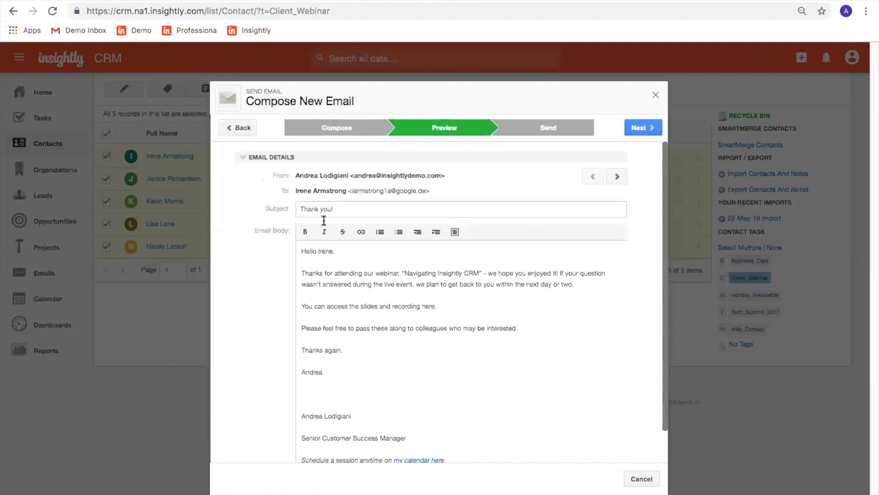
# In a later recipient's preview, add 'Sorry the Giants keep losing.' on a new line after the slides sentence.
pyautogui.click(619, 177)
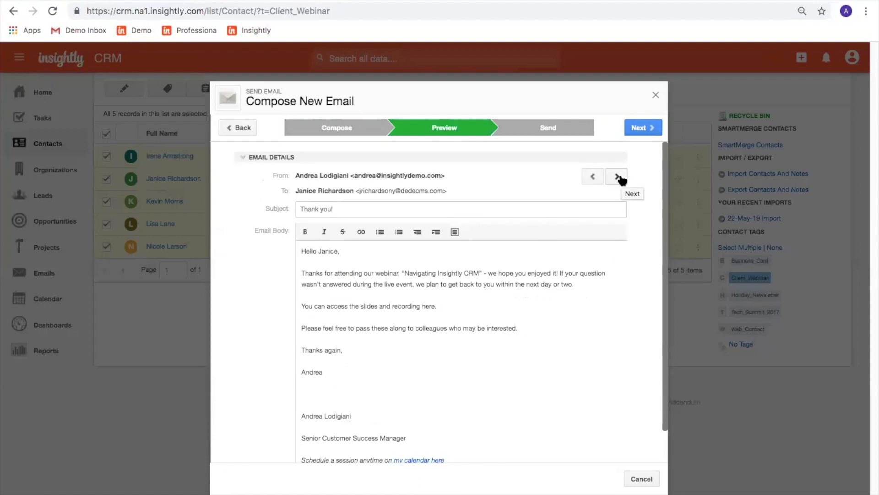
pyautogui.click(619, 177)
pyautogui.click(530, 309)
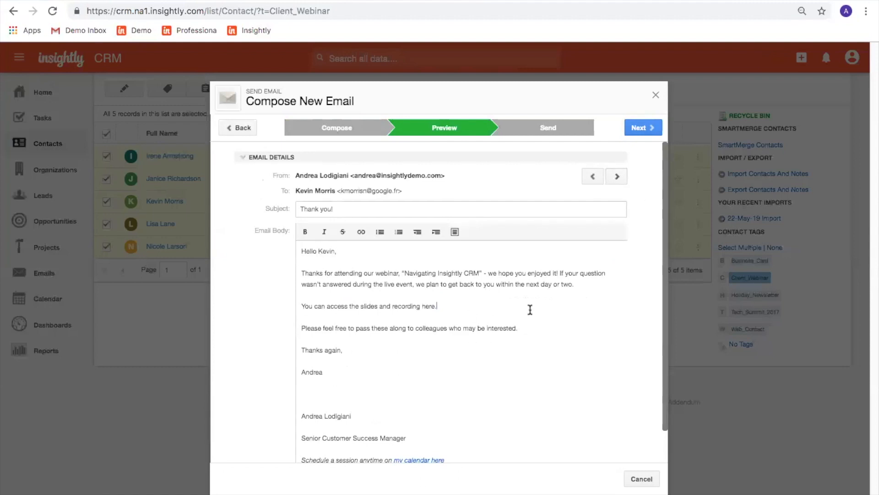
pyautogui.press('Return')
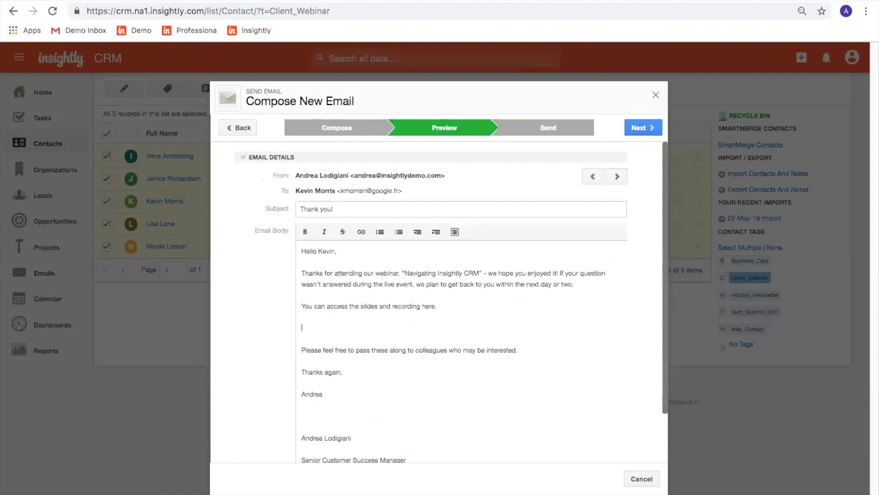
pyautogui.write('Sorry the Giants keep losing.')
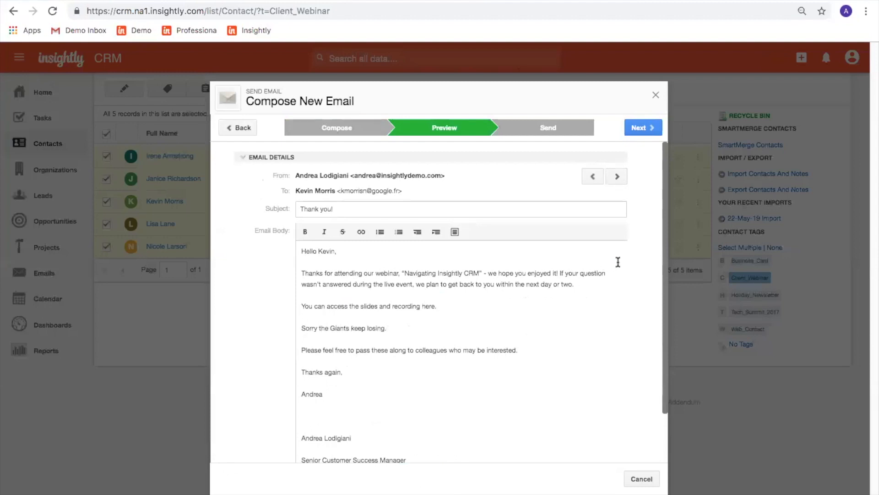
pyautogui.click(617, 176)
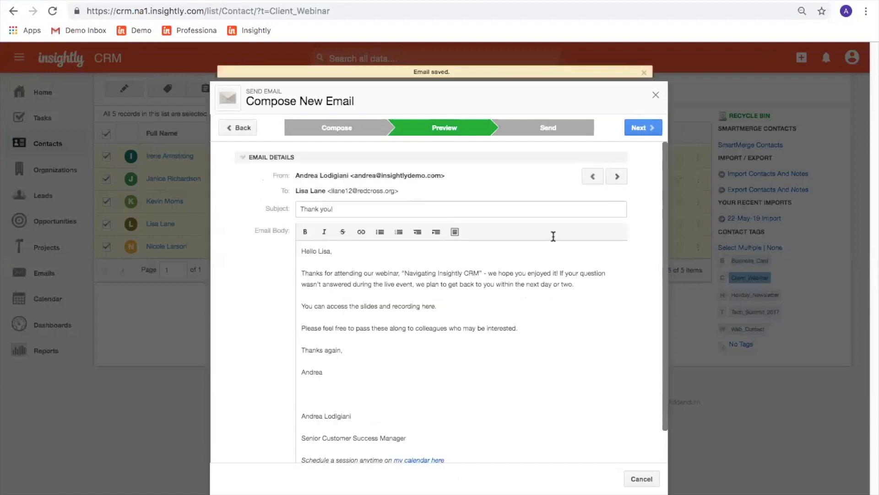
pyautogui.click(591, 177)
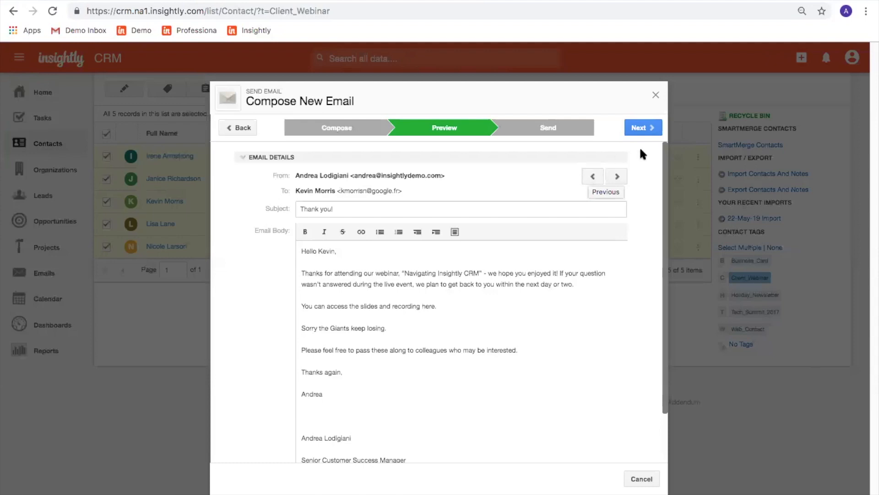
pyautogui.click(644, 129)
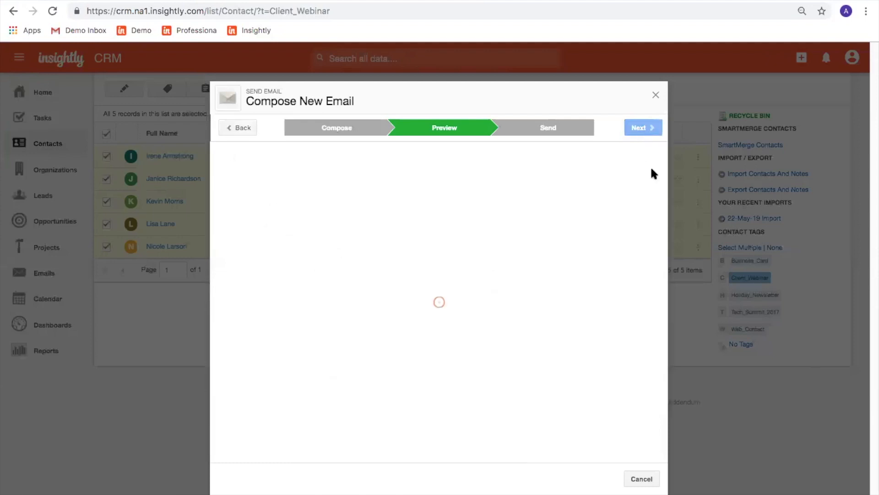
# Leave the send time at Now, cancel the email unsent, and view the first tagged contact's activity history.
pyautogui.click(392, 176)
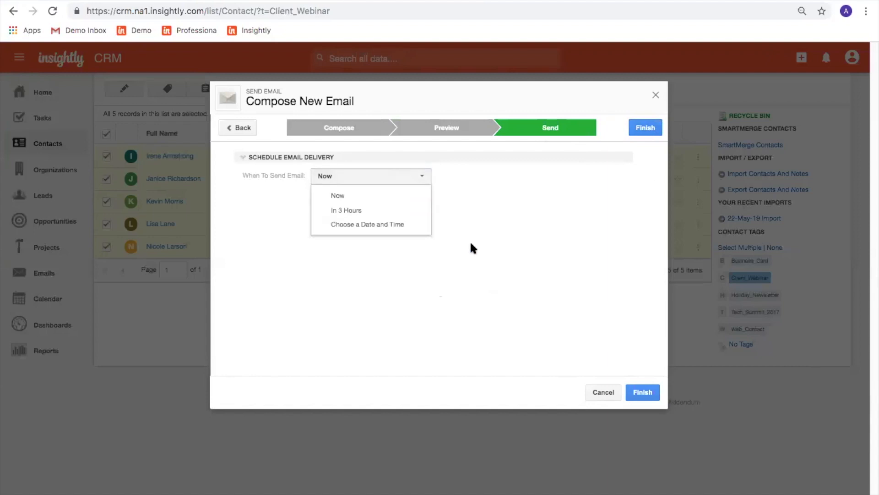
pyautogui.click(583, 258)
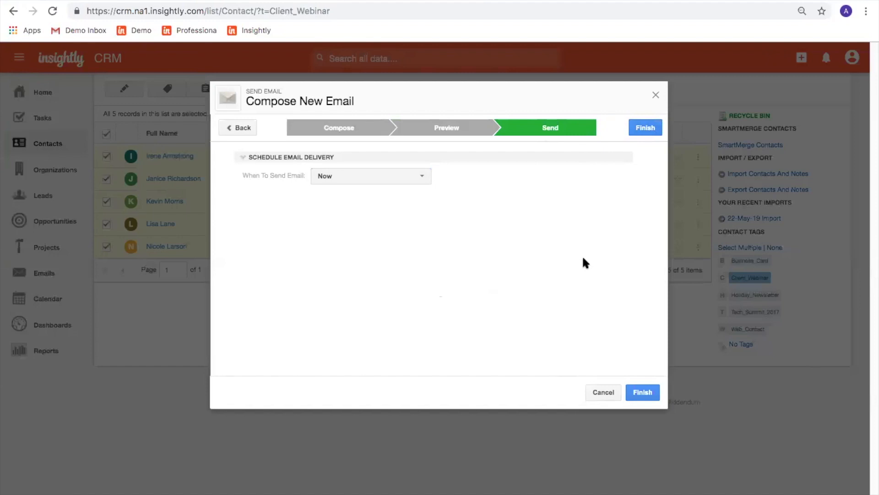
pyautogui.click(601, 387)
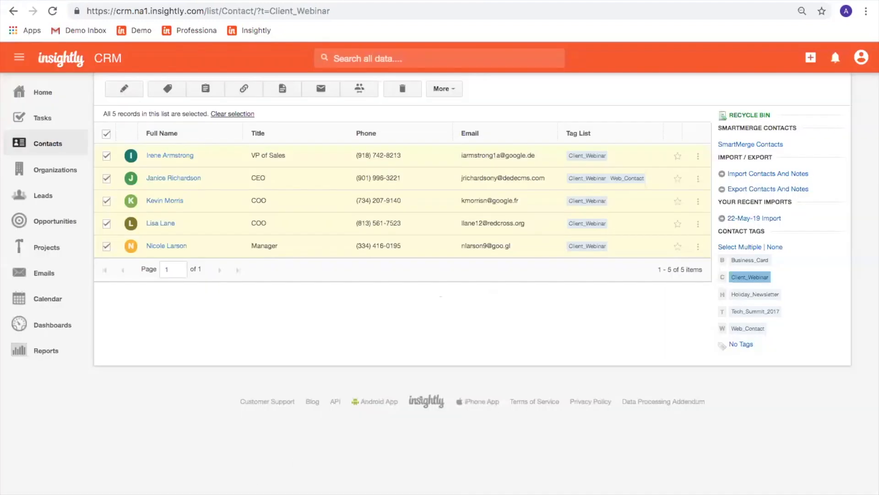
pyautogui.click(169, 157)
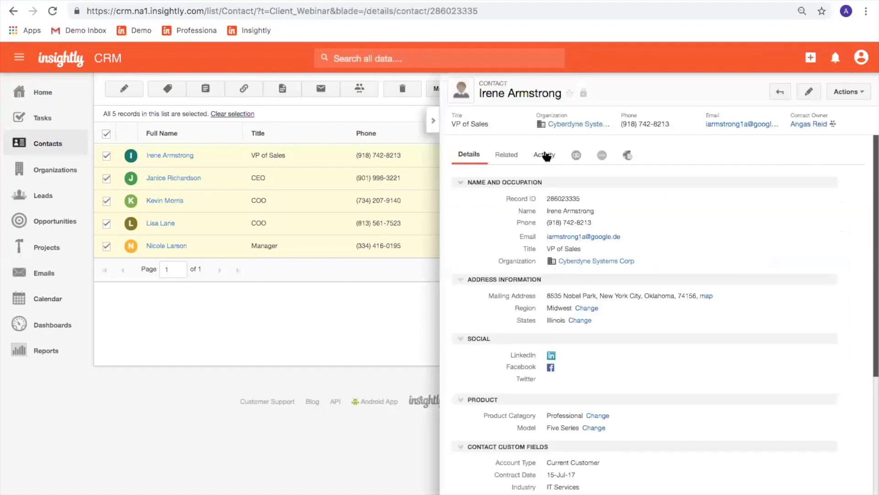
pyautogui.click(545, 154)
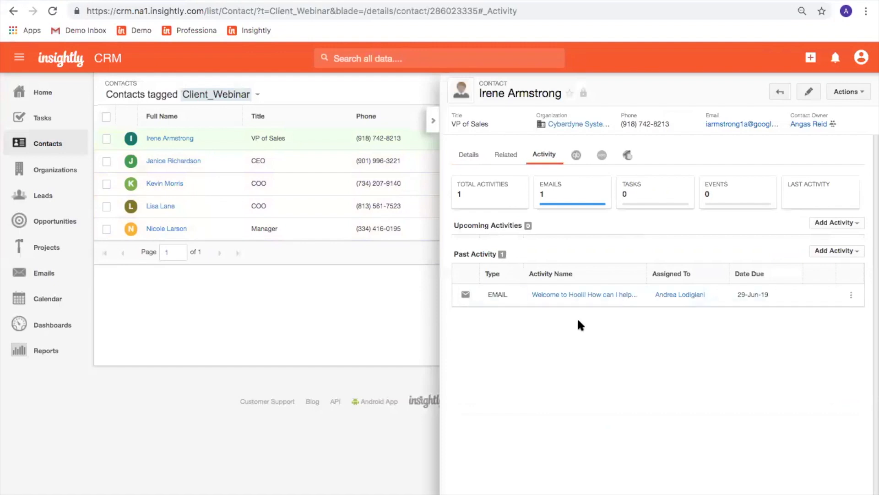